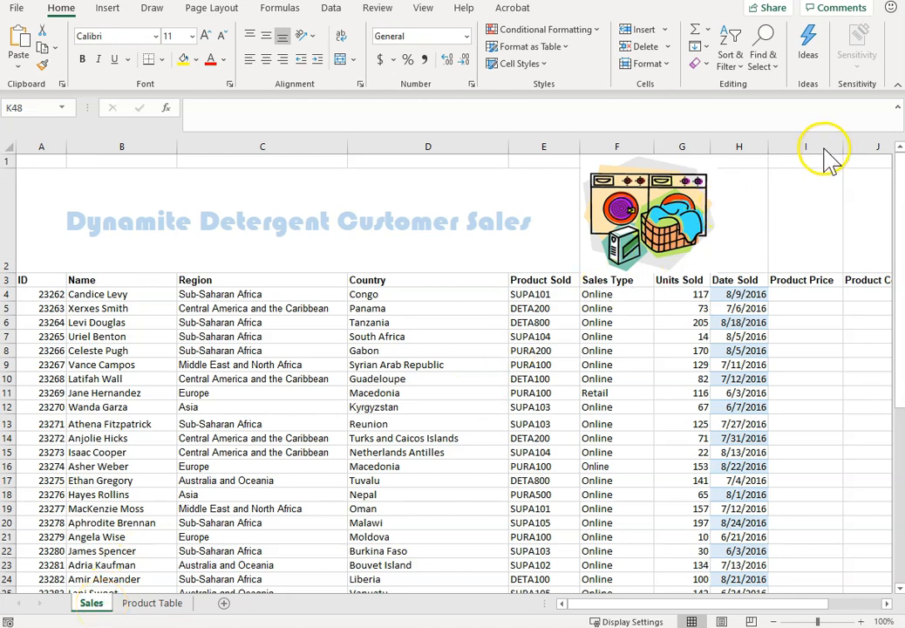
Start a VLOOKUP formula in the first Product Price cell, I4, with E4 as the lookup value.
key(BackSpace)
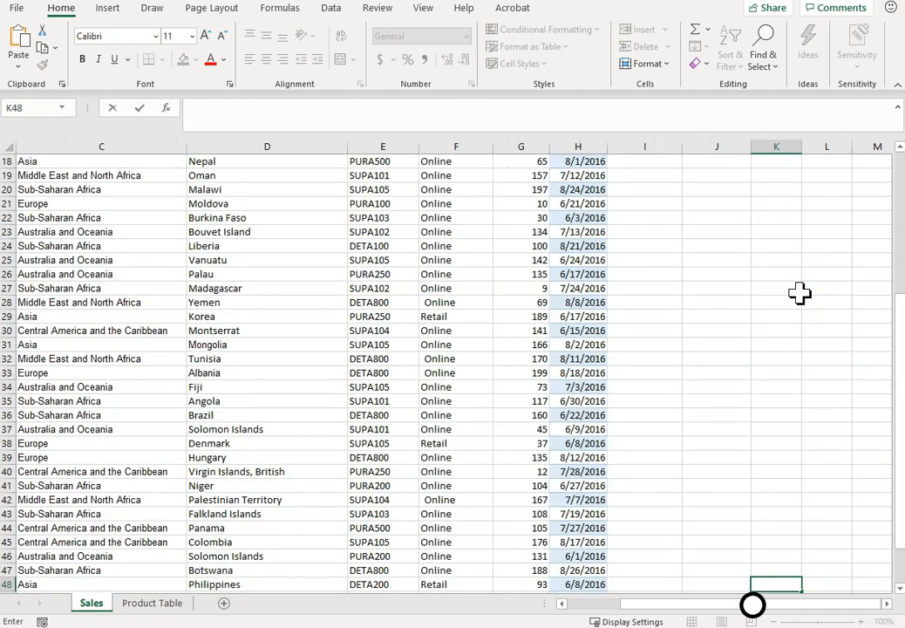
drag(899, 353, 899, 209)
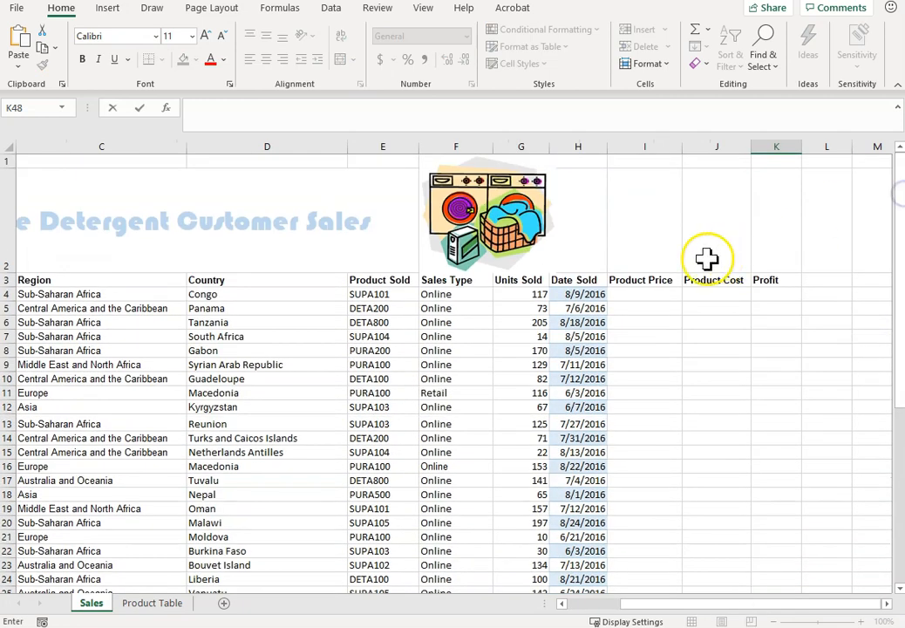
click(642, 298)
drag(688, 603, 661, 605)
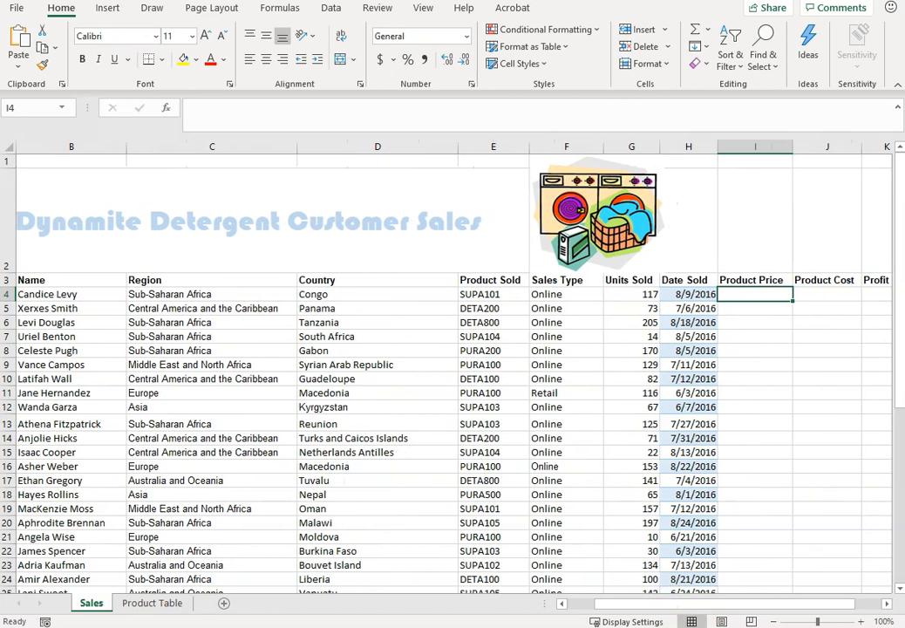
text(=vloo)
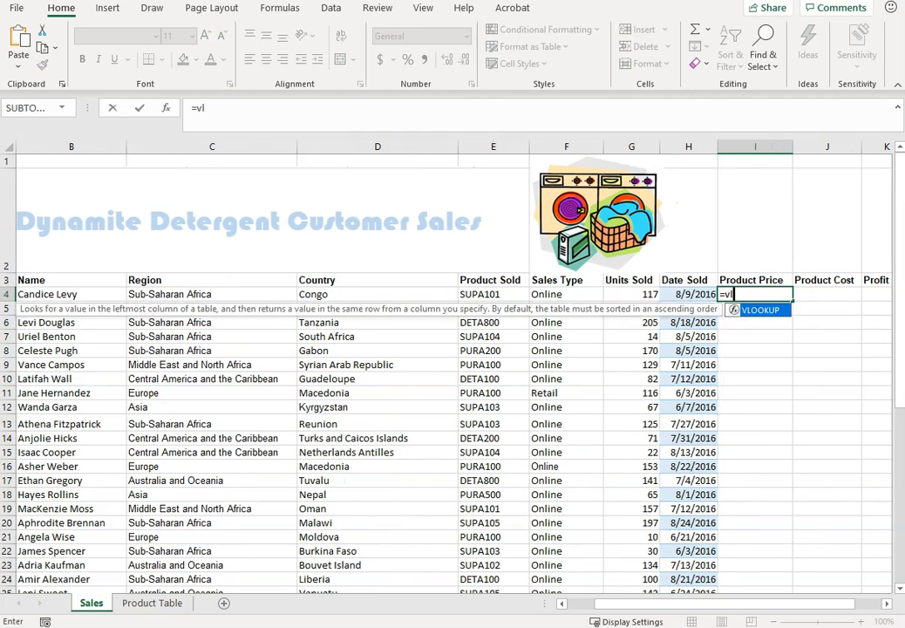
double_click(738, 312)
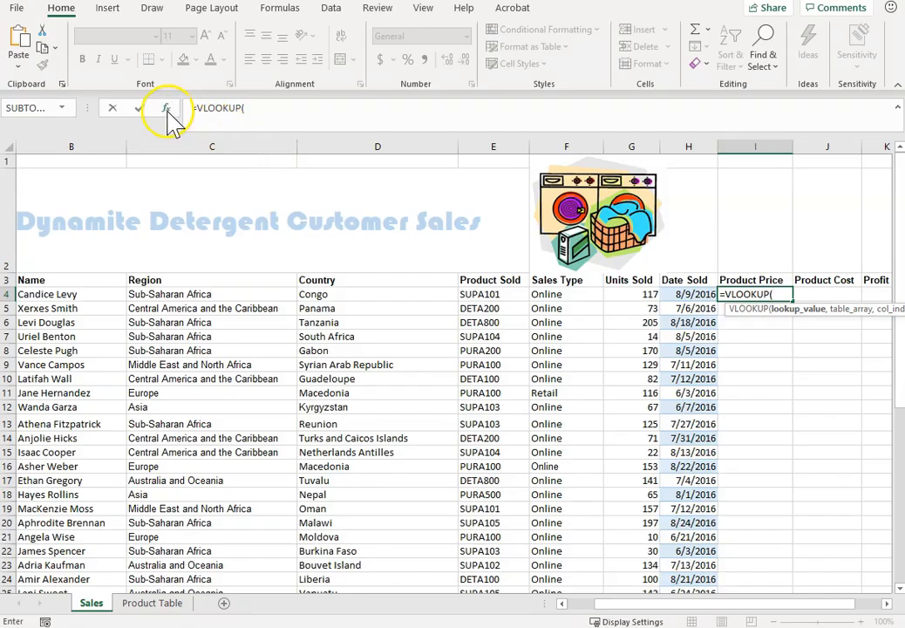
click(166, 108)
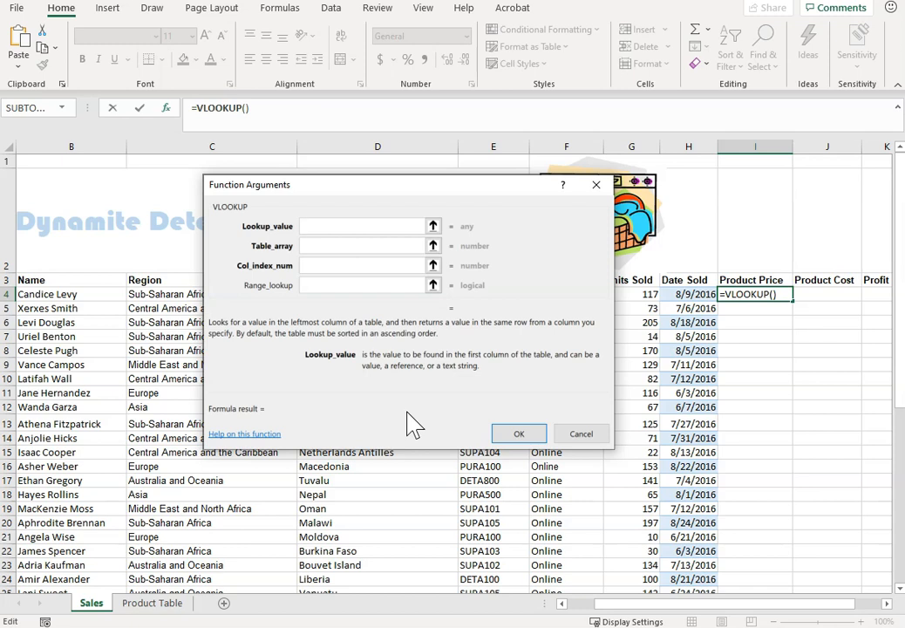
click(370, 225)
click(387, 230)
Set the lookup's table array to the range A1:E13 on the Product Table sheet.
click(386, 245)
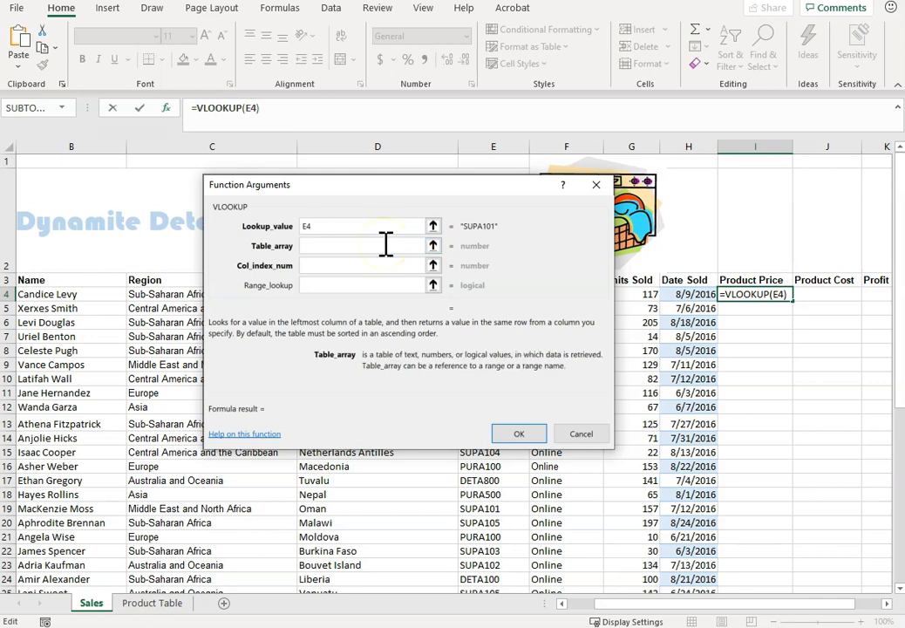
drag(397, 185, 600, 297)
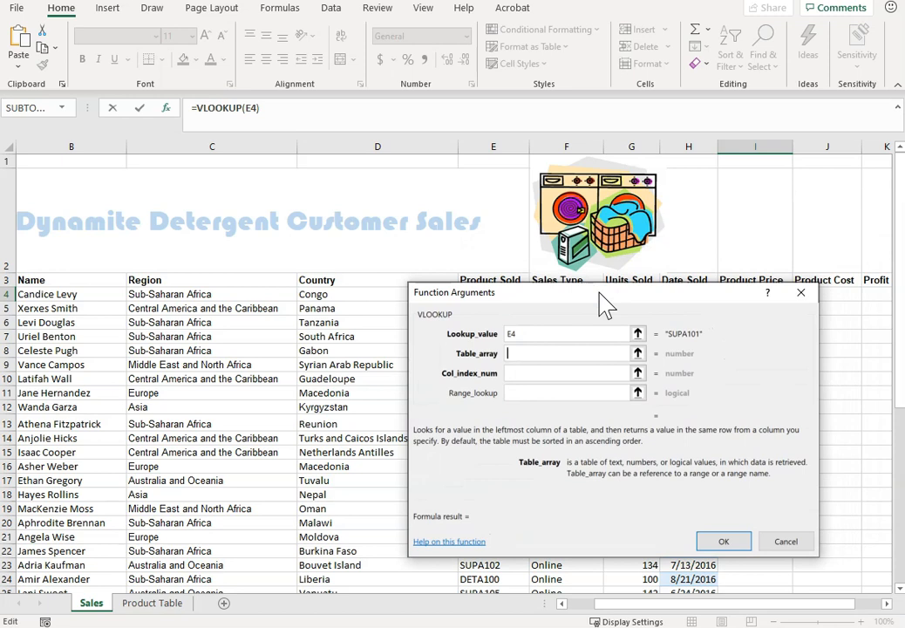
click(152, 602)
drag(44, 163, 300, 329)
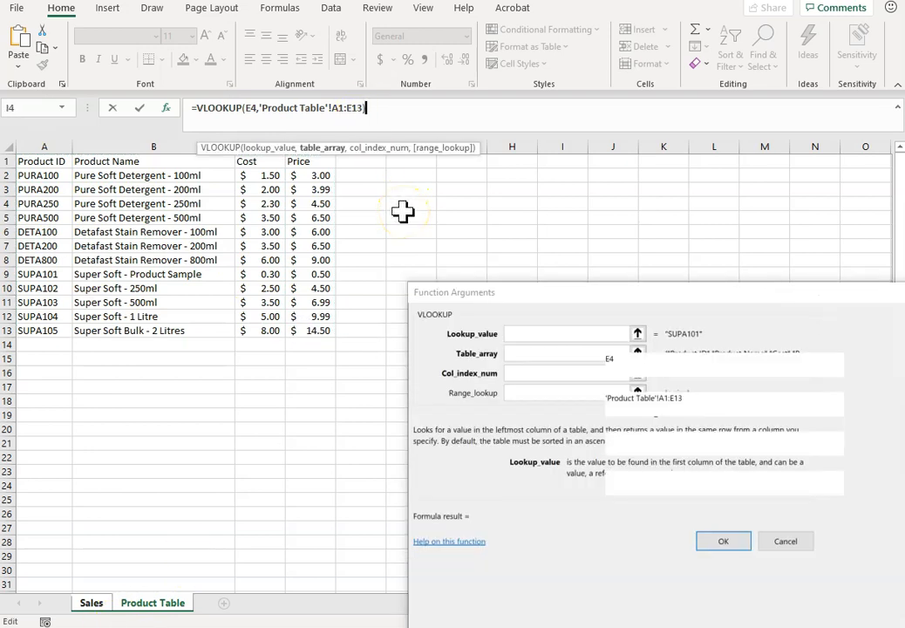
drag(589, 293, 288, 115)
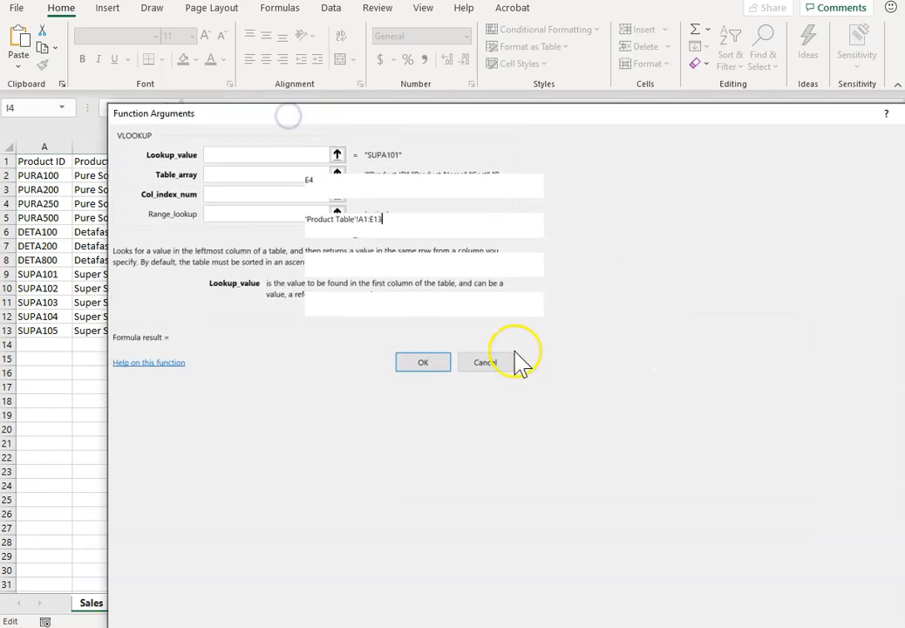
Complete the VLOOKUP in I4 with column index 4 and an exact match (FALSE).
key(Tab)
drag(462, 117, 904, 429)
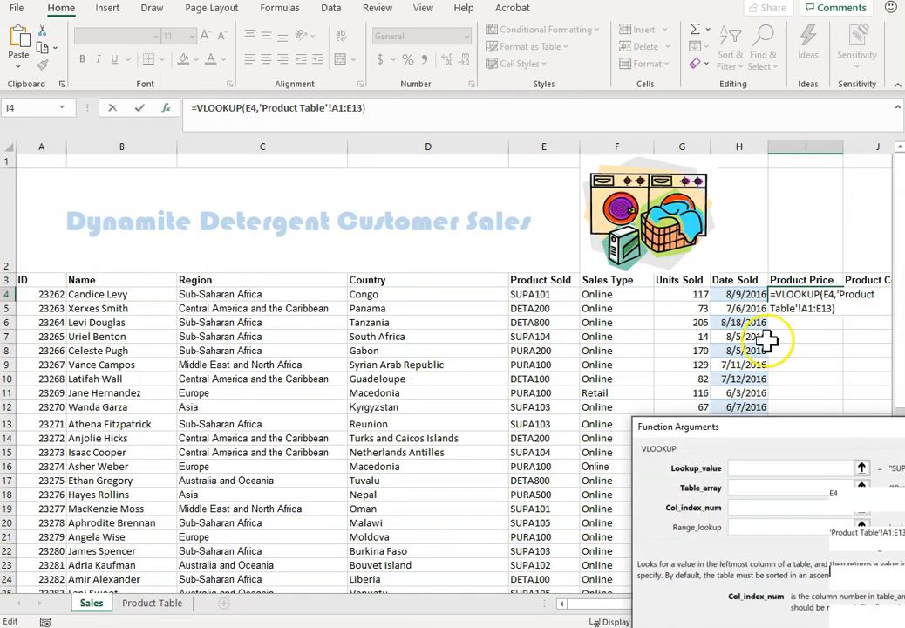
click(364, 108)
text(, 4, )
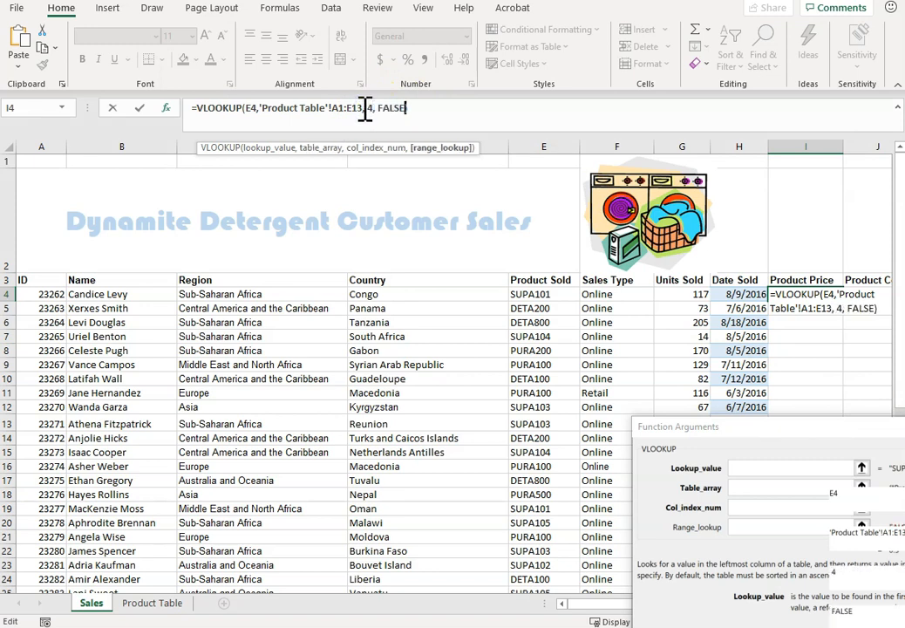
text(FALSE)
key(Return)
Reopen the function arguments of I4 and correct the table array to 'Product Table'!A1:D13.
click(820, 294)
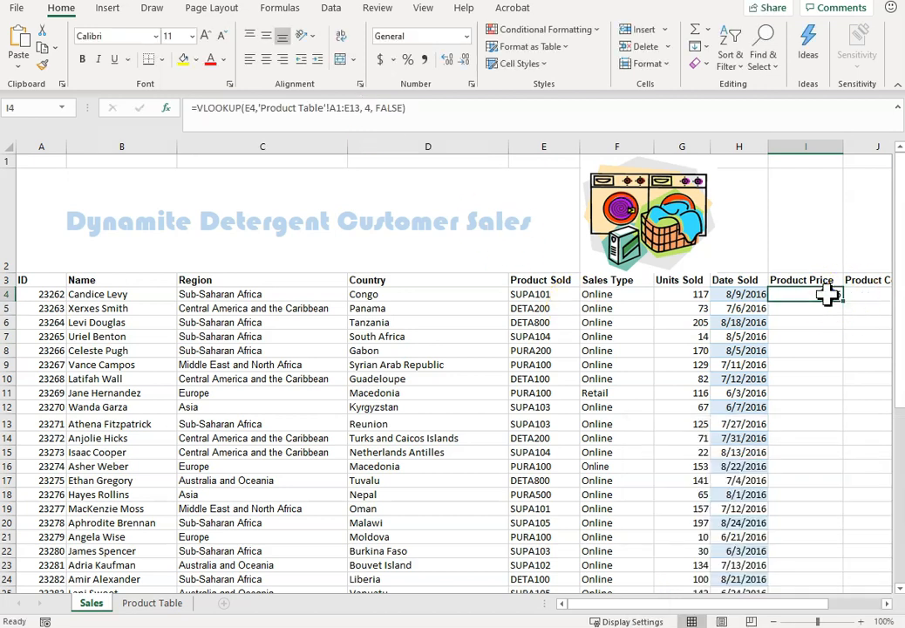
click(168, 108)
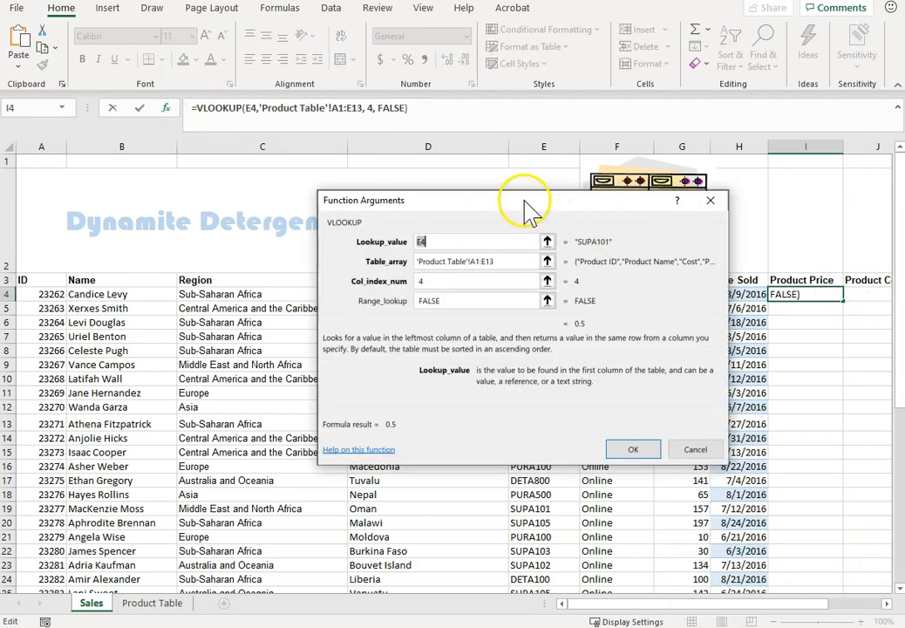
drag(531, 206, 460, 229)
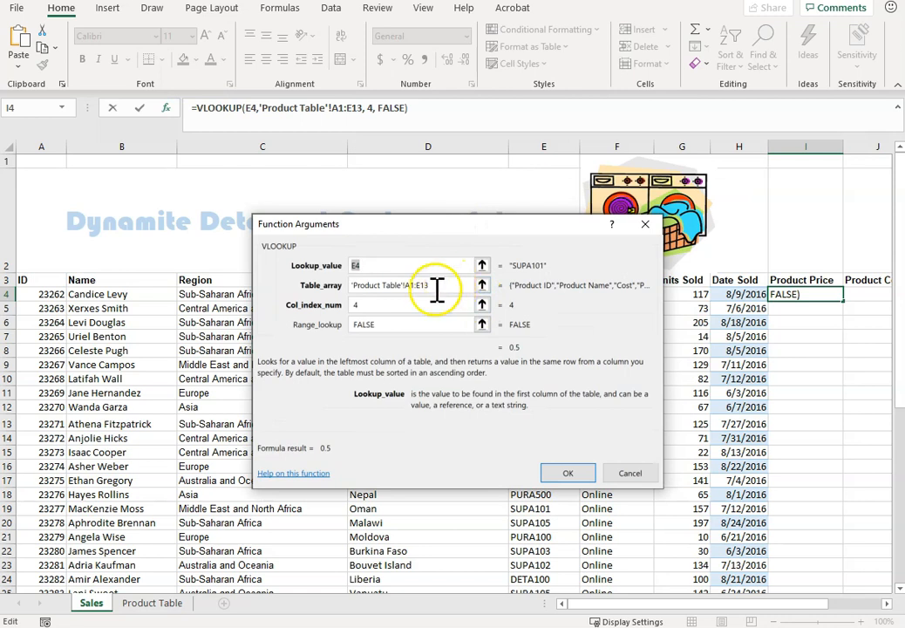
click(356, 286)
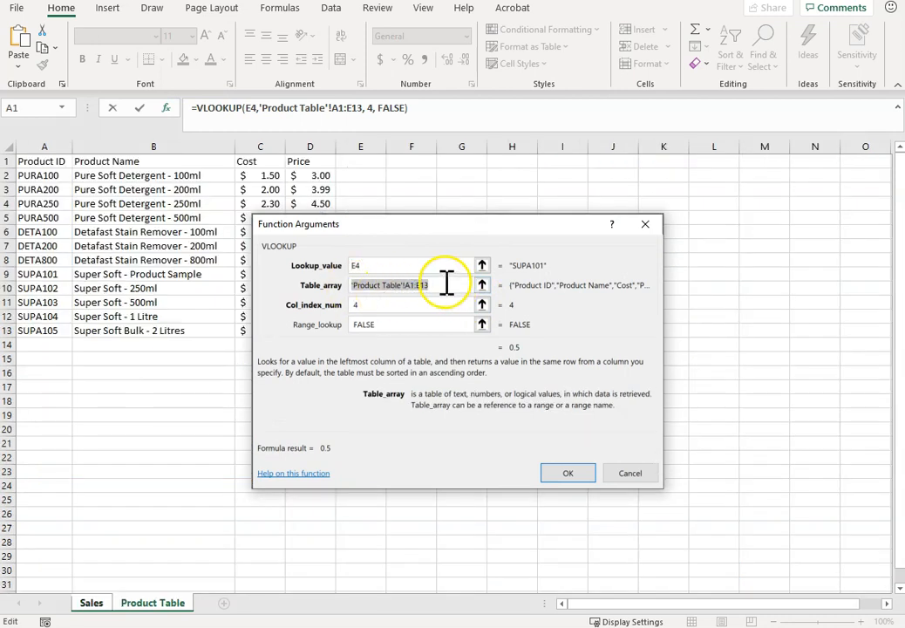
click(418, 288)
key(BackSpace)
text(D)
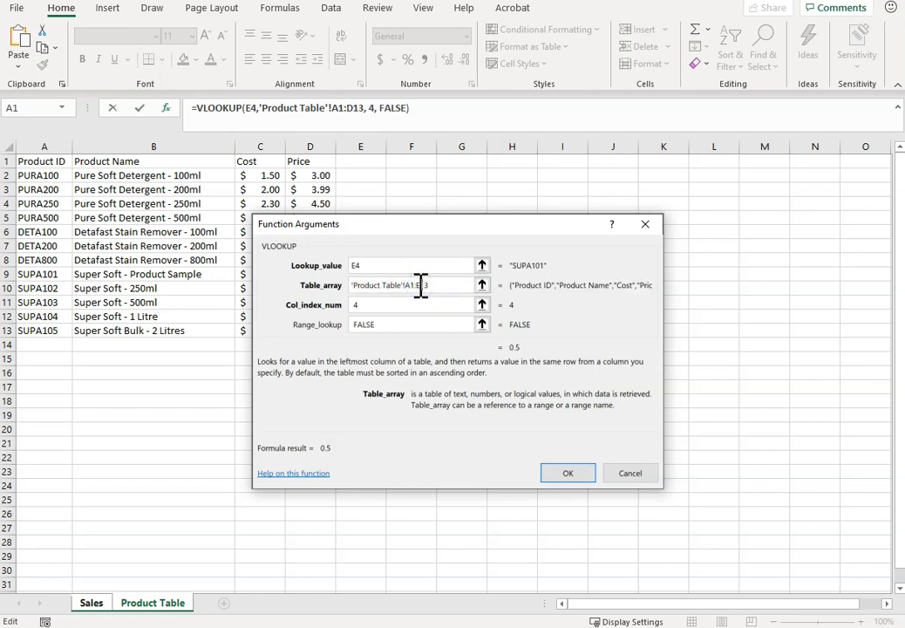
Check the column position on the Product Table sheet, enter 4 as the column index and accept the formula.
click(397, 305)
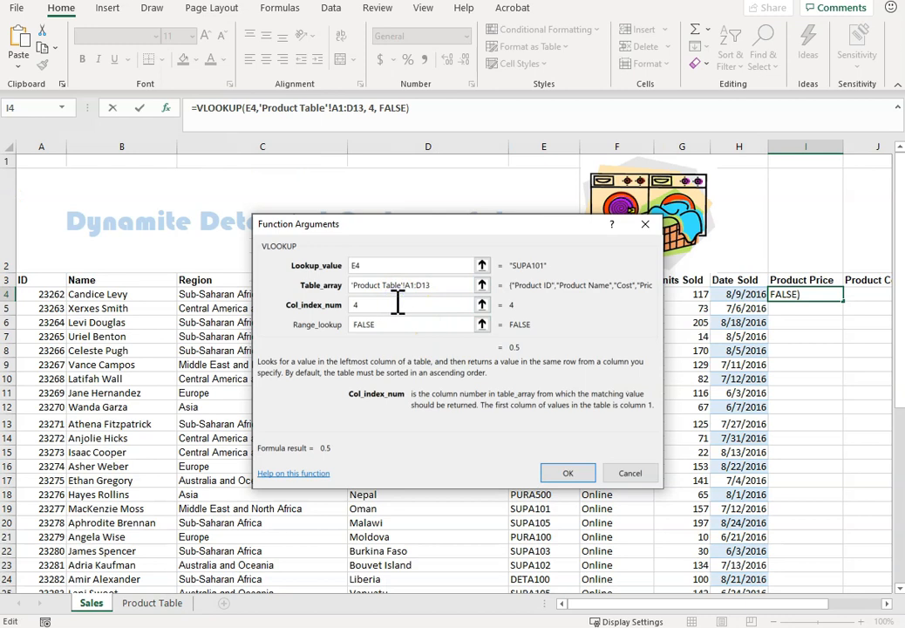
drag(448, 225, 465, 410)
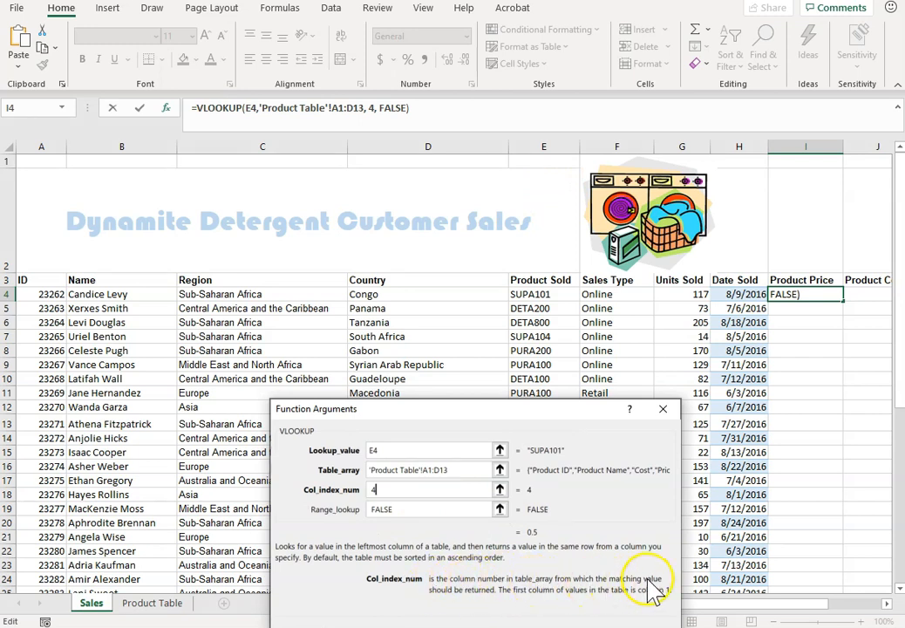
drag(553, 441, 557, 257)
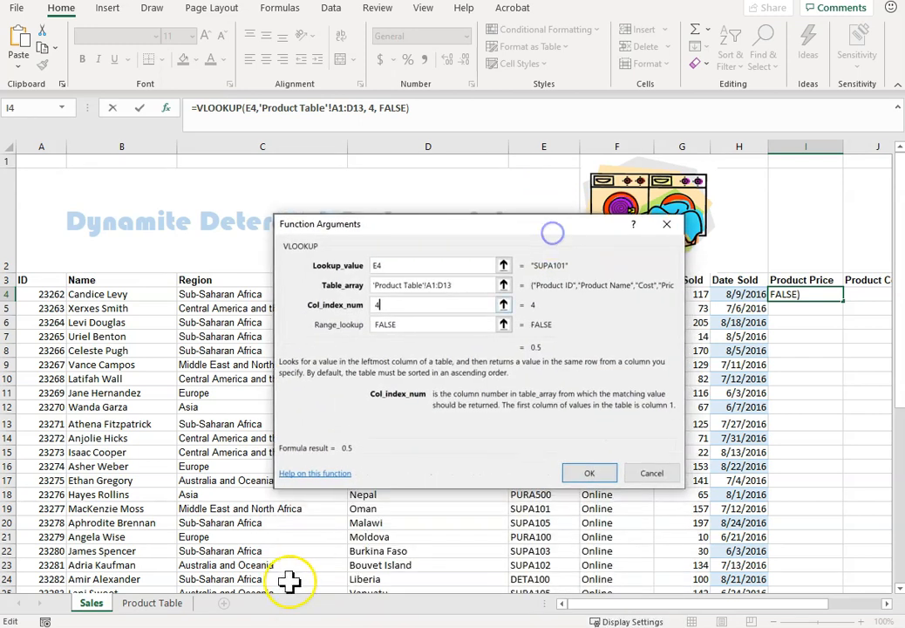
click(150, 603)
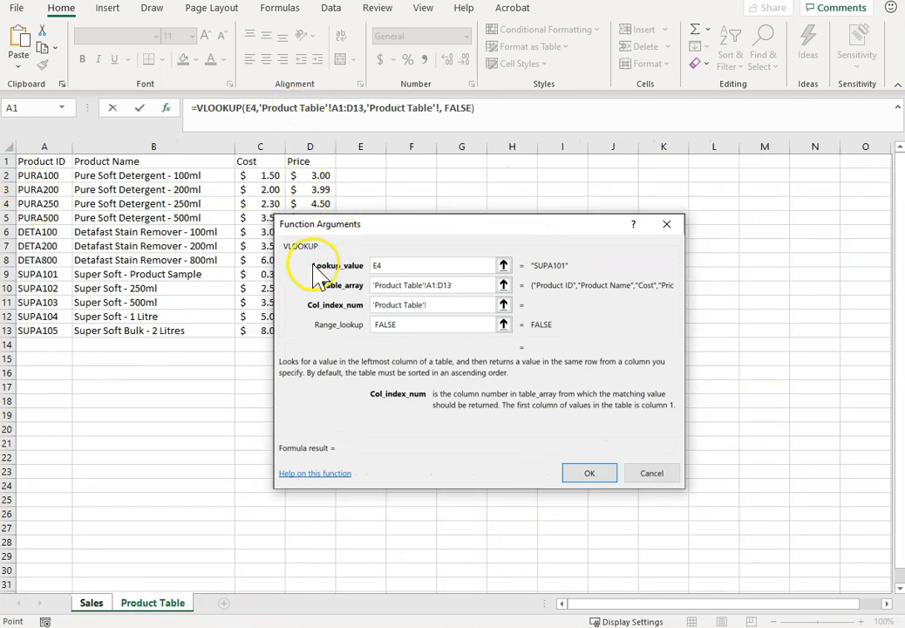
drag(468, 307, 319, 300)
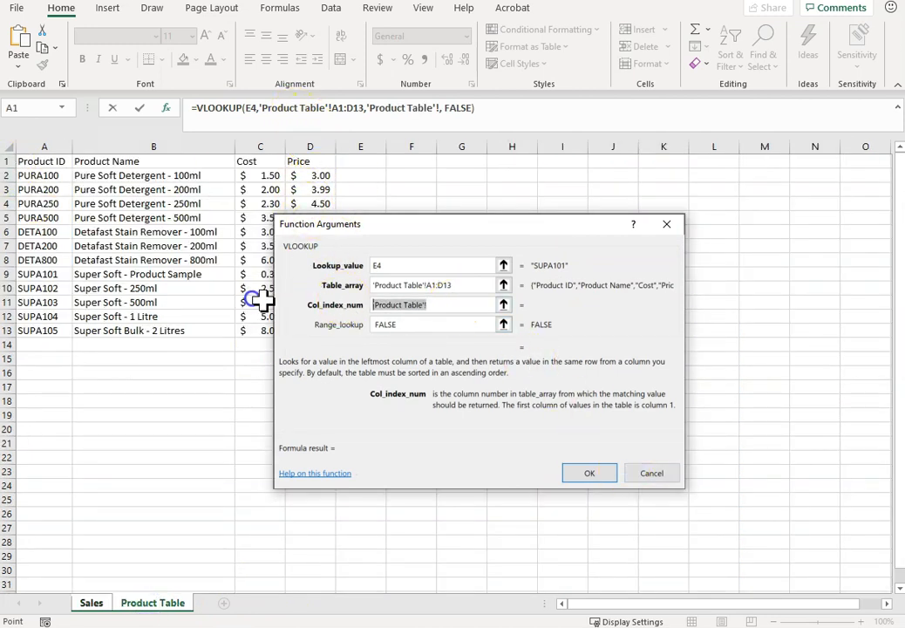
text(4)
key(Return)
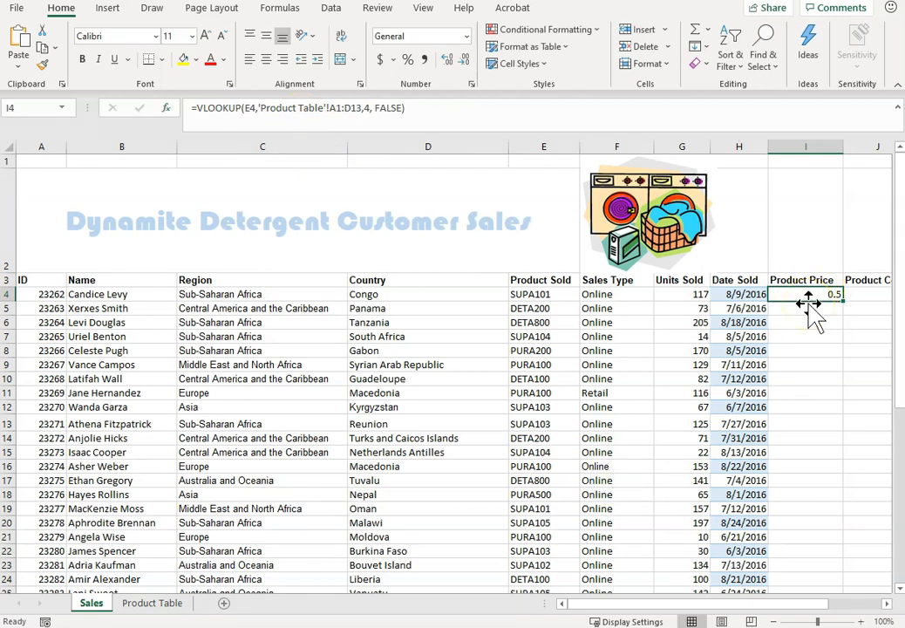
Fill the Product Price lookup formula from I4 down to I52.
key(Return)
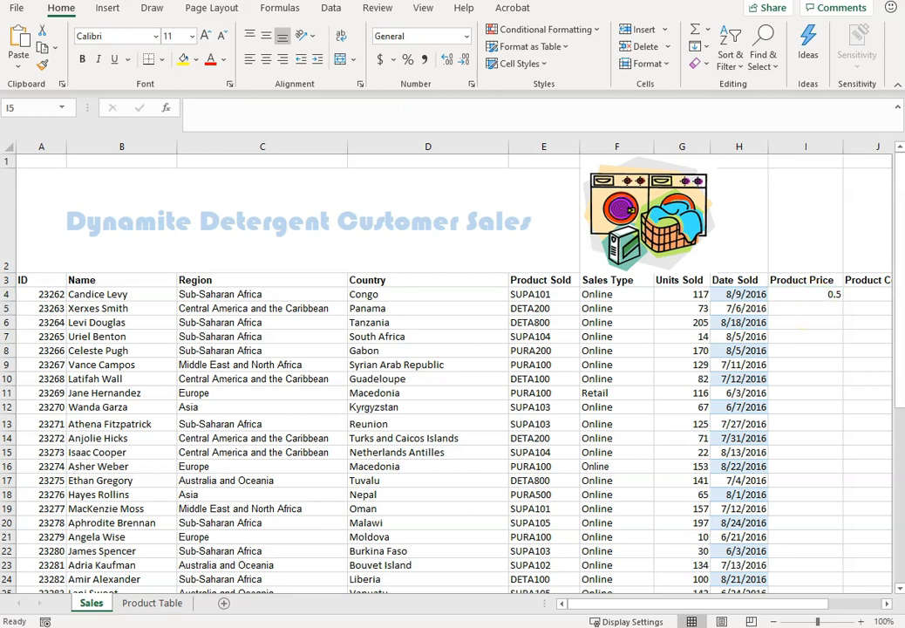
click(833, 294)
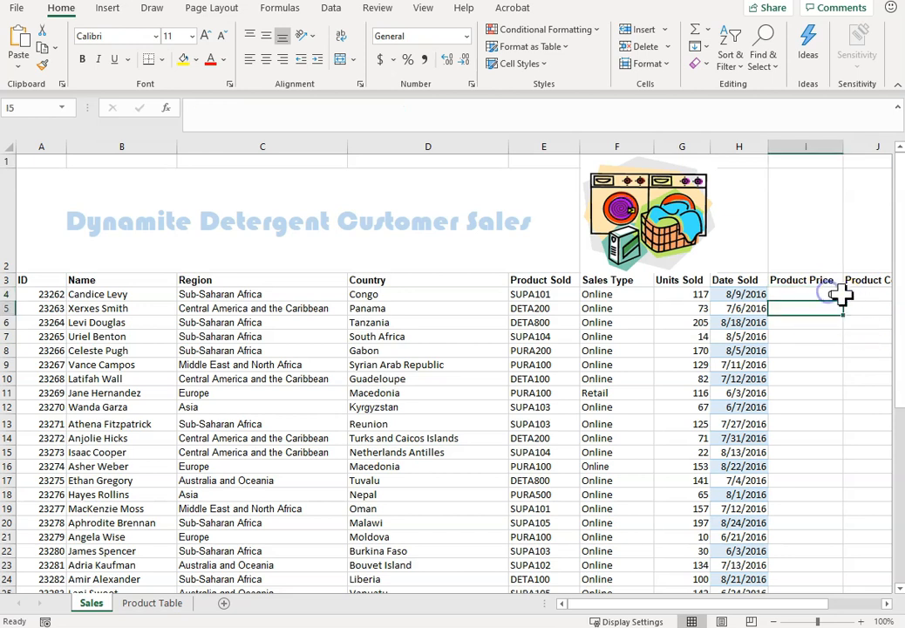
drag(838, 299, 827, 569)
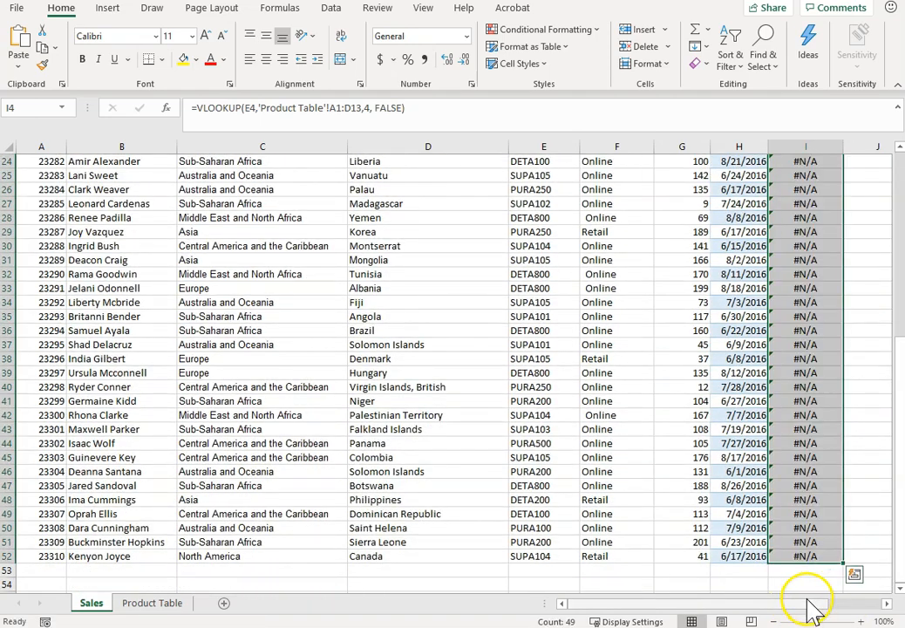
drag(895, 344, 891, 238)
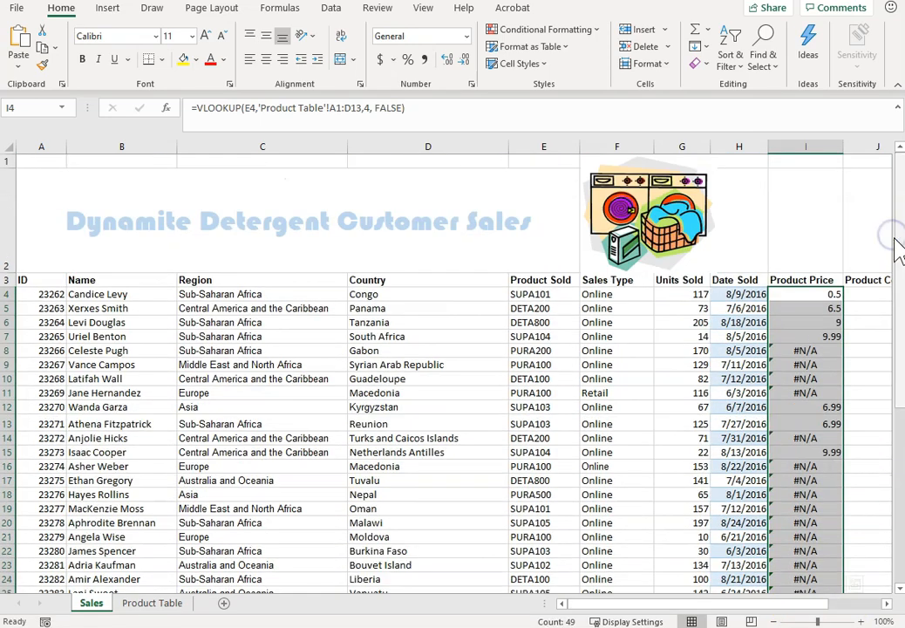
key(ctrl+z)
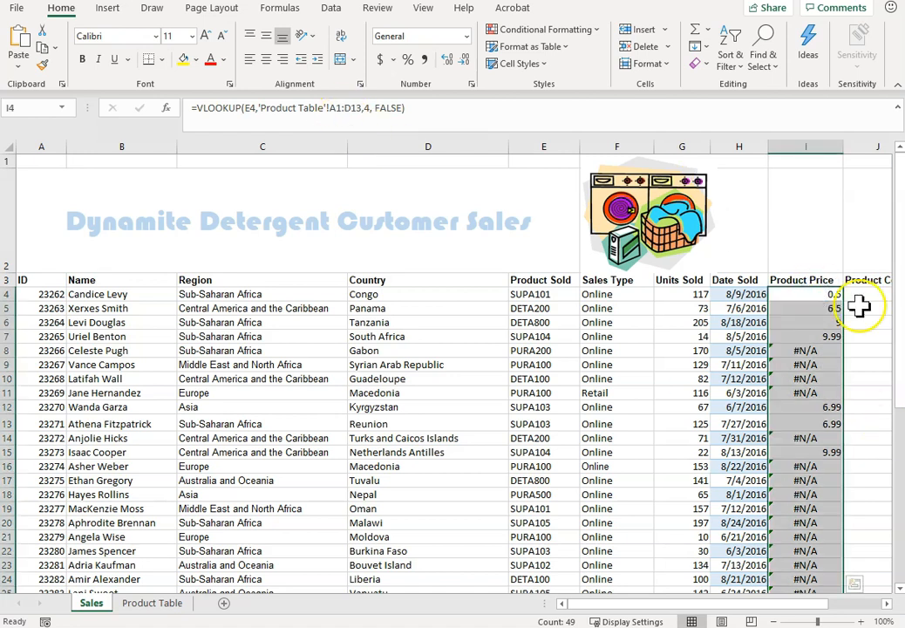
Make the table array in the I4 formula absolute, as 'Product Table'!$A$1:$D$13.
click(818, 297)
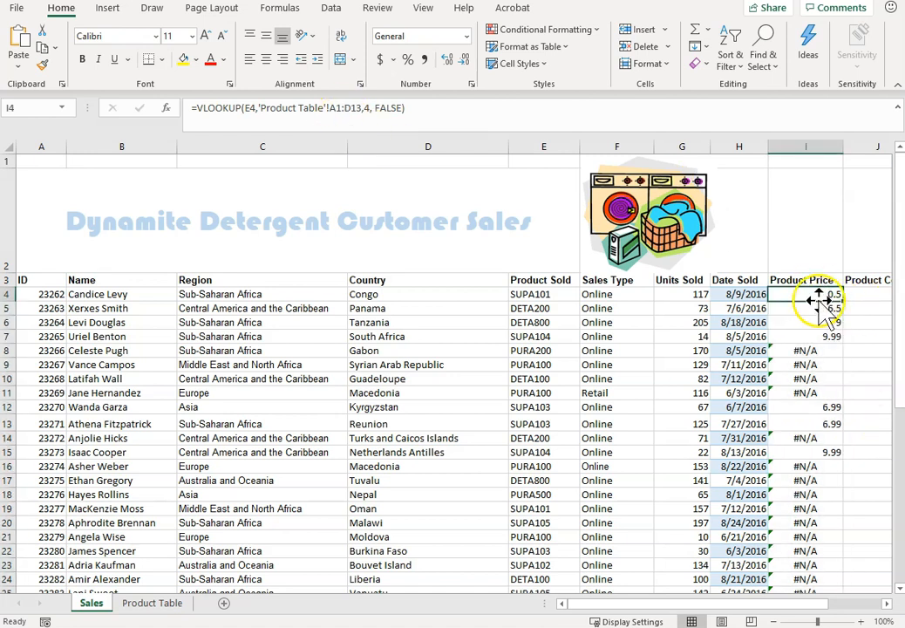
click(332, 108)
key(F4)
key(F4)
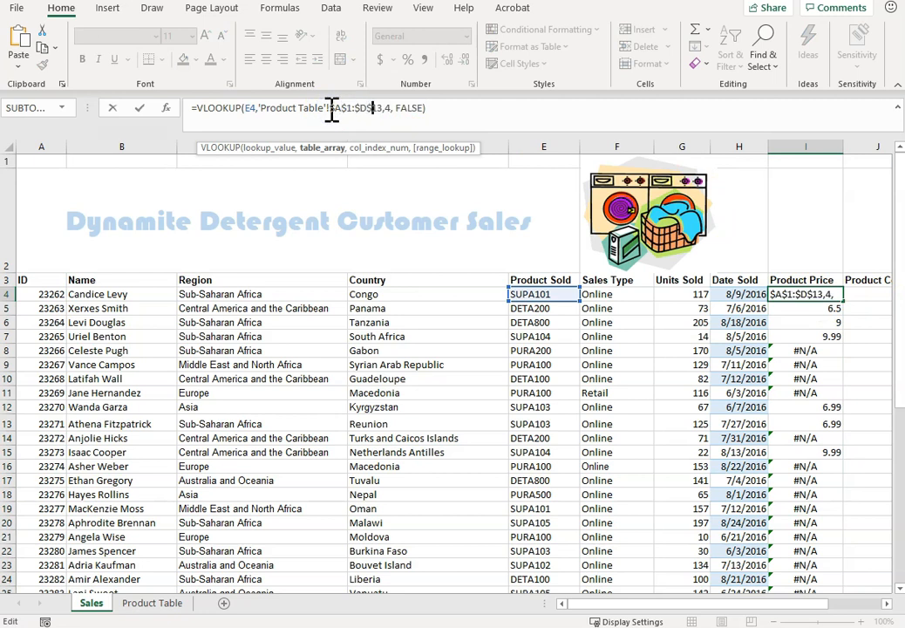
key(Return)
Fill the absolute-reference lookup from I4 down the Product Price column to the last sales row.
click(815, 294)
drag(837, 295, 797, 544)
drag(900, 495, 901, 236)
Start a VLOOKUP formula in the first Product Cost cell, J4, with E4 as the lookup value.
click(872, 290)
drag(755, 604, 796, 603)
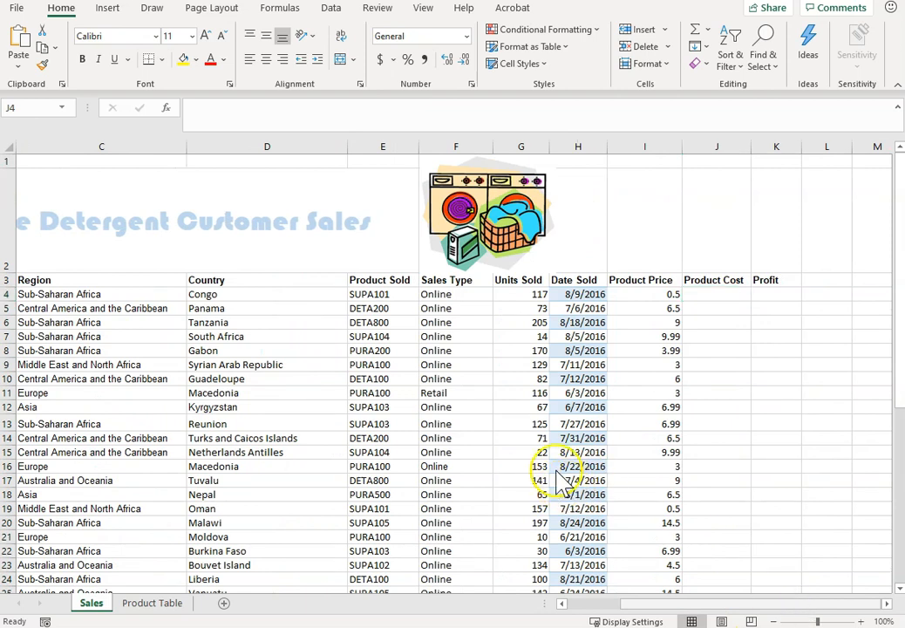
text(=vlook)
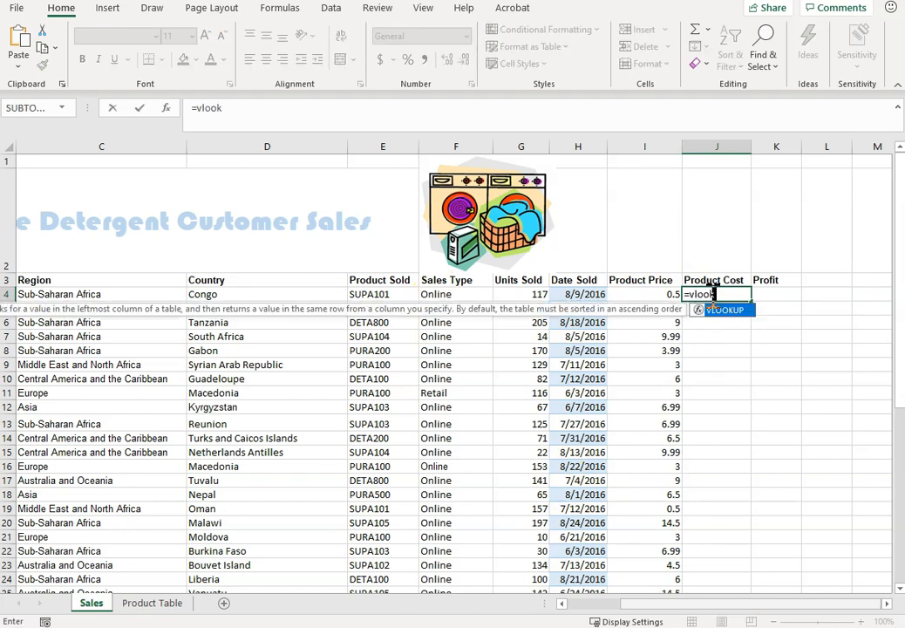
text(up()
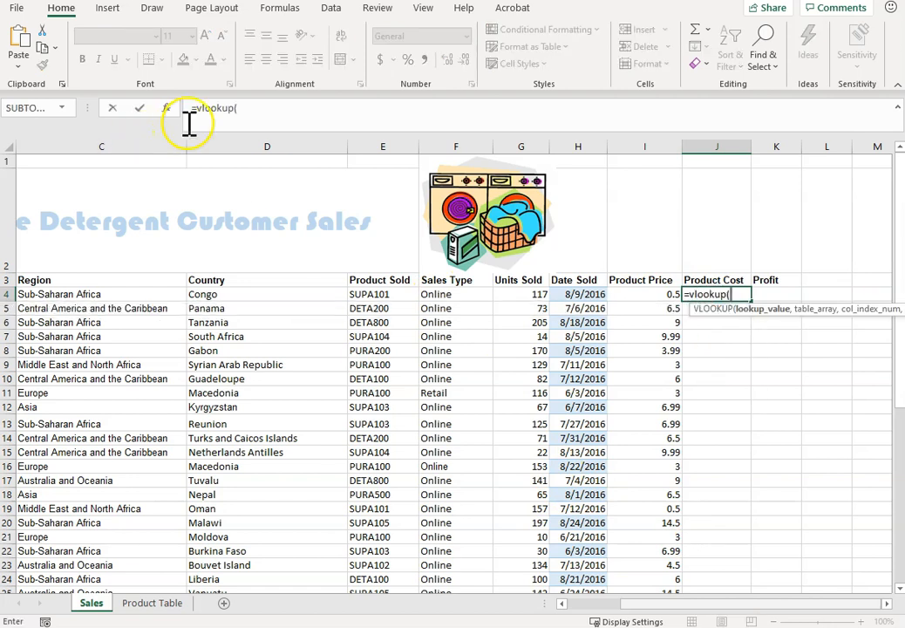
click(166, 107)
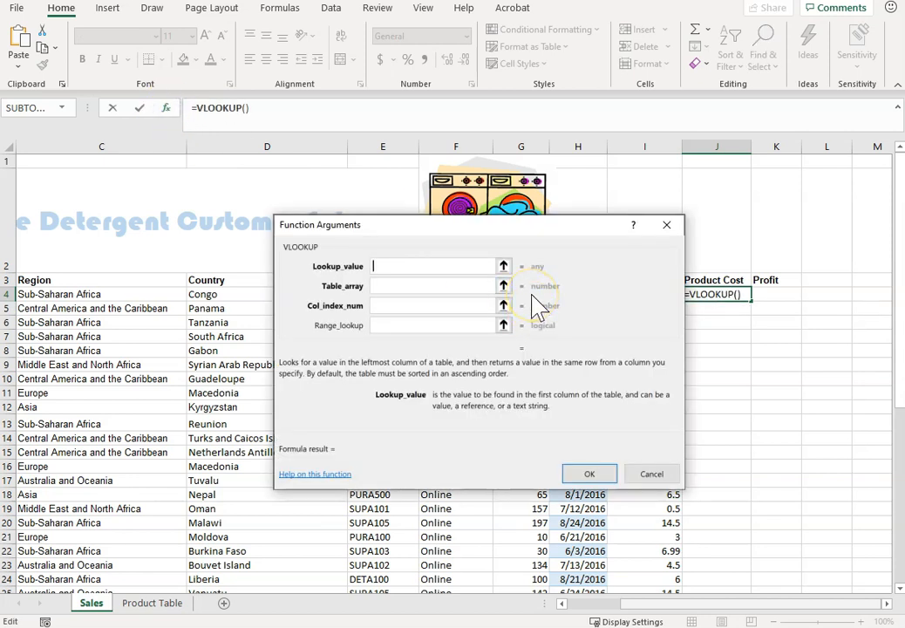
click(465, 263)
text(E4)
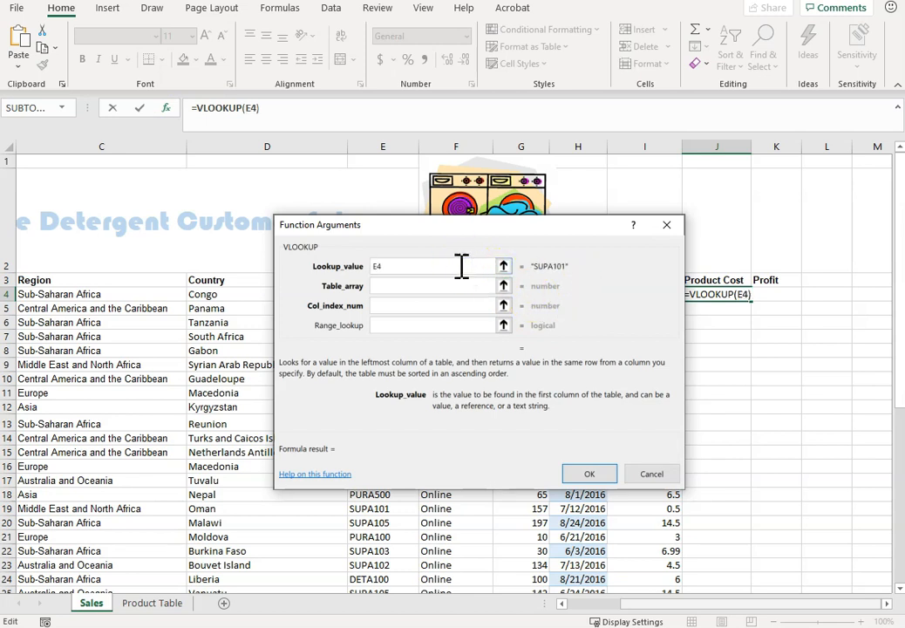
Set the table array of the J4 VLOOKUP to the absolute range 'Product Table'!$A$1:$D$13.
click(429, 288)
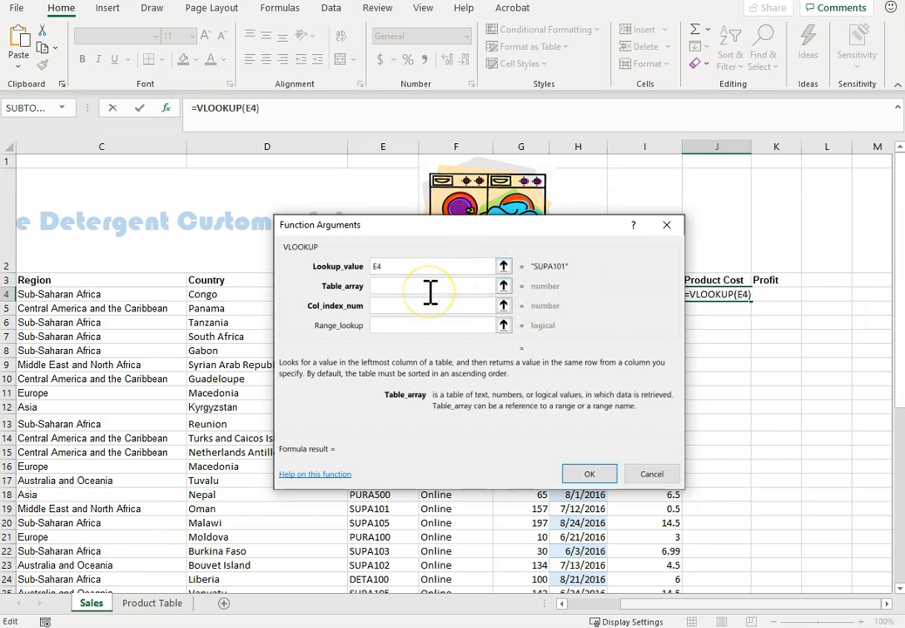
click(157, 607)
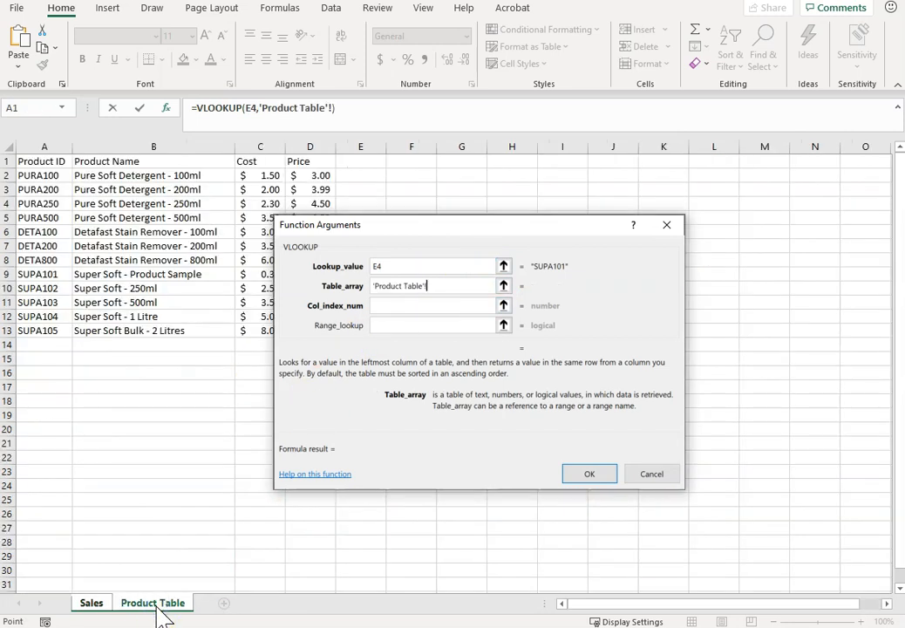
drag(39, 162, 304, 330)
click(430, 288)
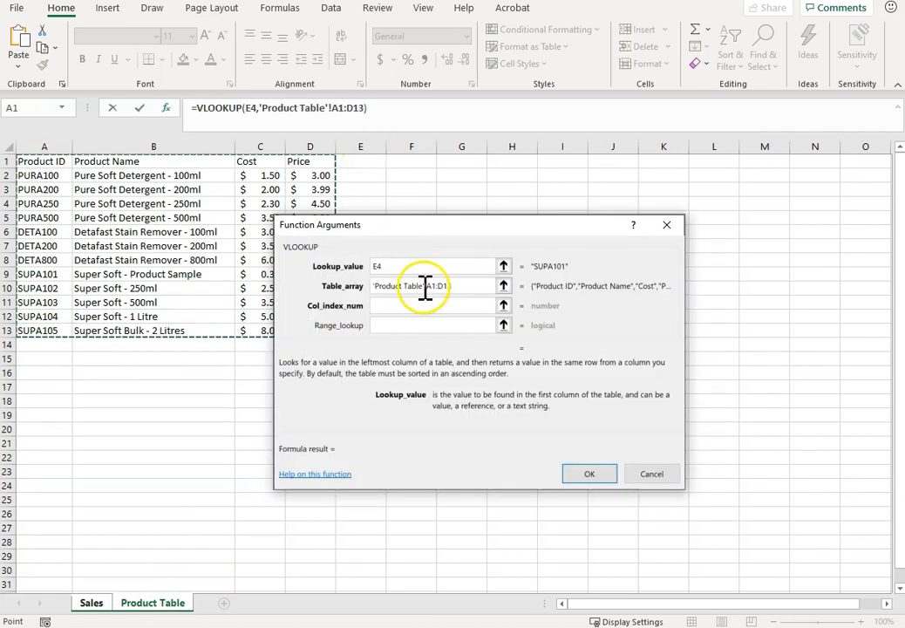
text($A$)
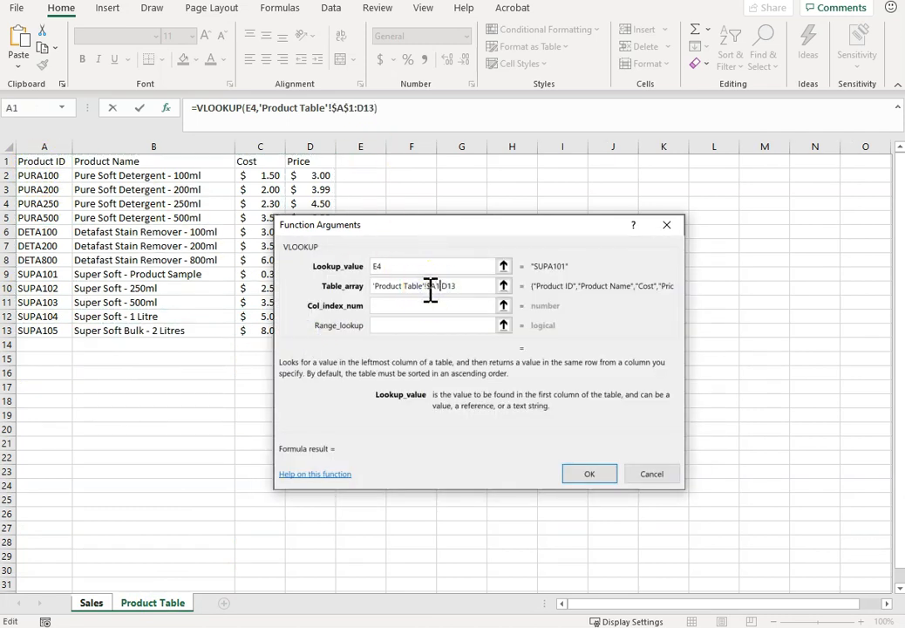
click(359, 112)
drag(523, 224, 657, 200)
Complete the J4 VLOOKUP with column index 3 and range lookup FALSE.
click(383, 109)
text(,)
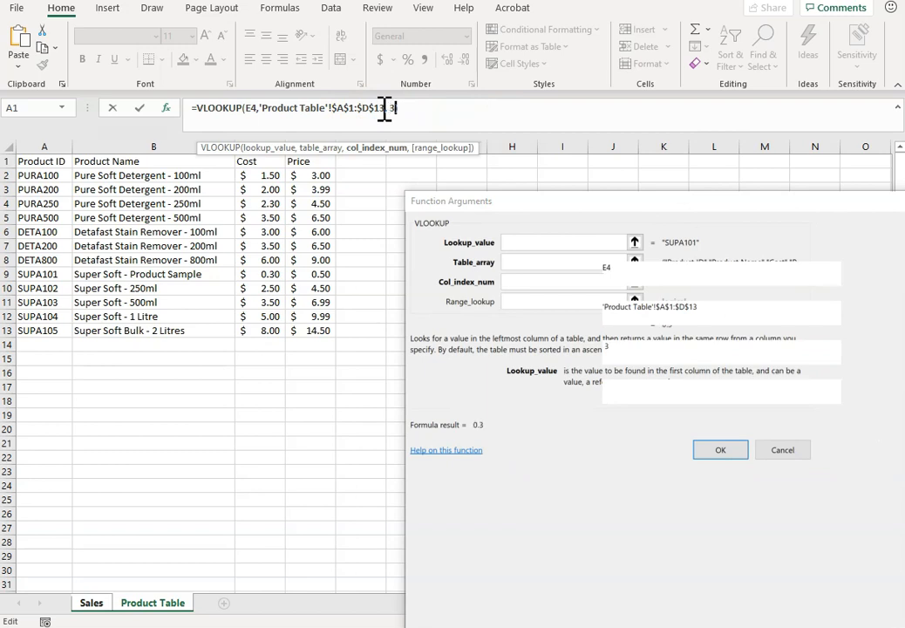
text( 3, )
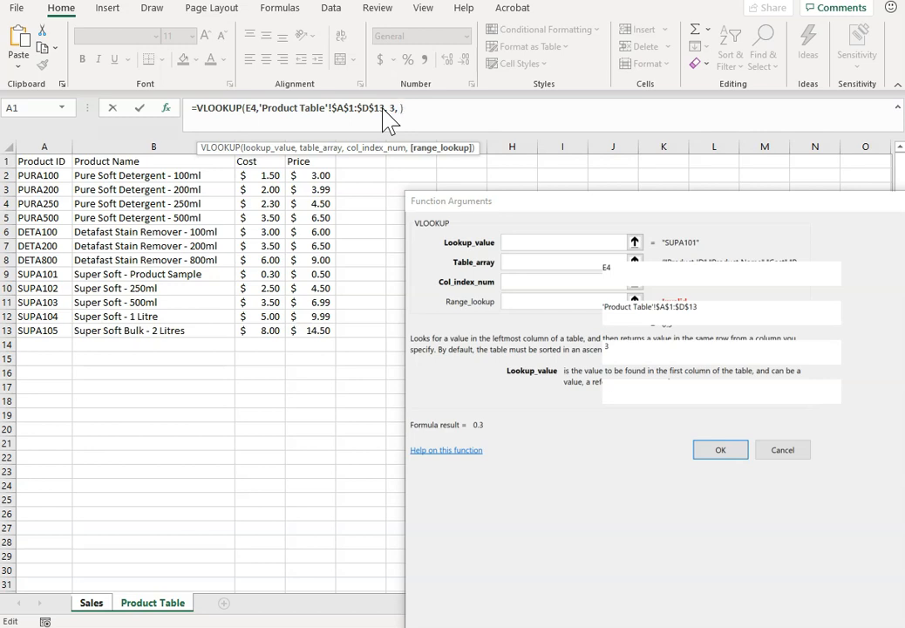
text(FALSE)
key(Return)
click(717, 294)
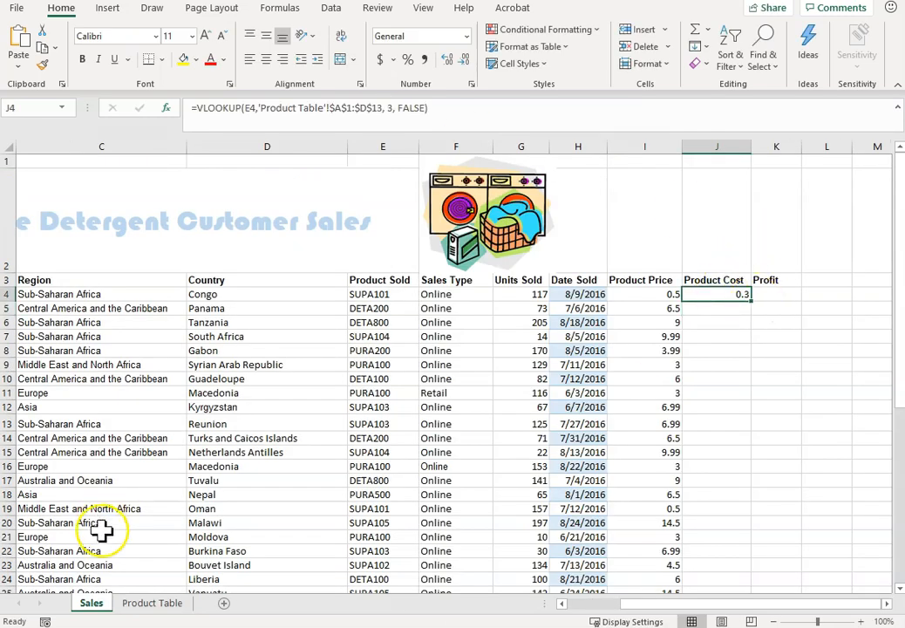
Compare the I4 and J4 lookup results with the SUPA101 price and cost on the Product Table sheet.
click(155, 602)
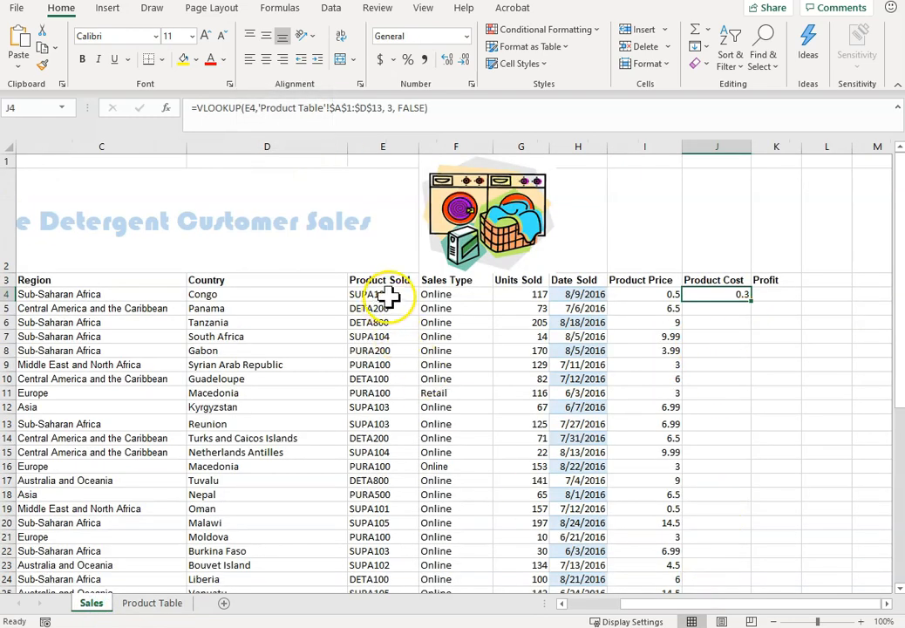
click(156, 603)
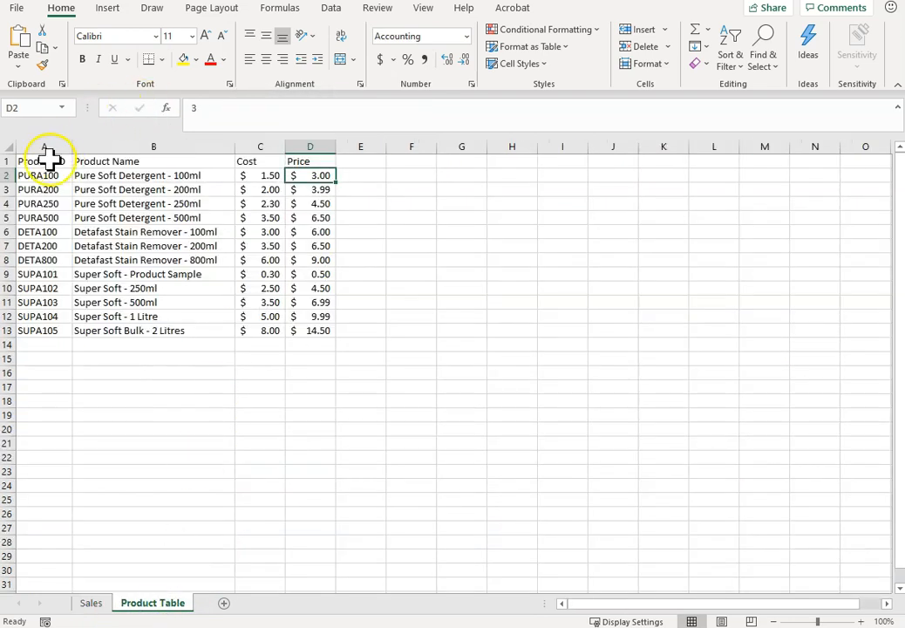
click(44, 276)
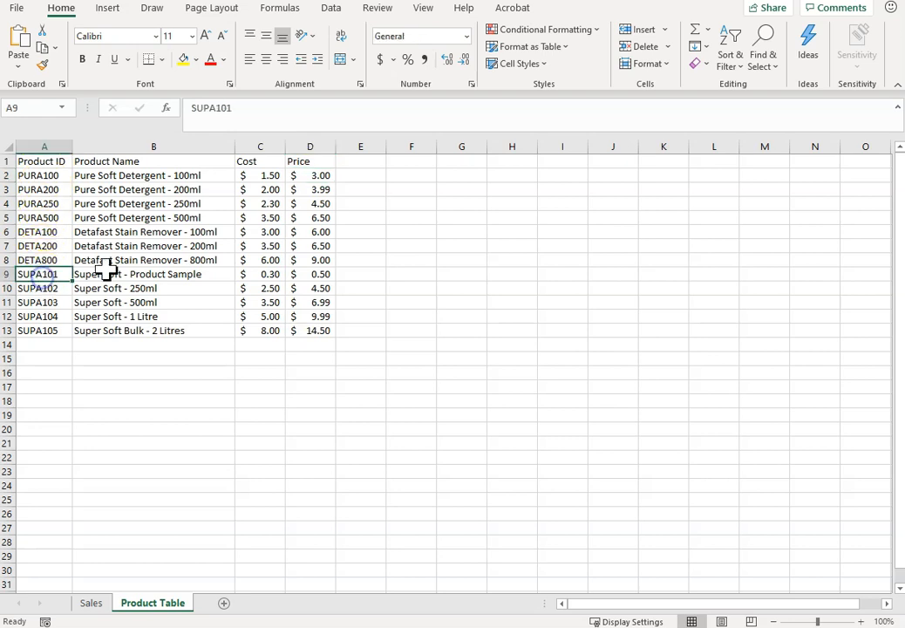
click(282, 275)
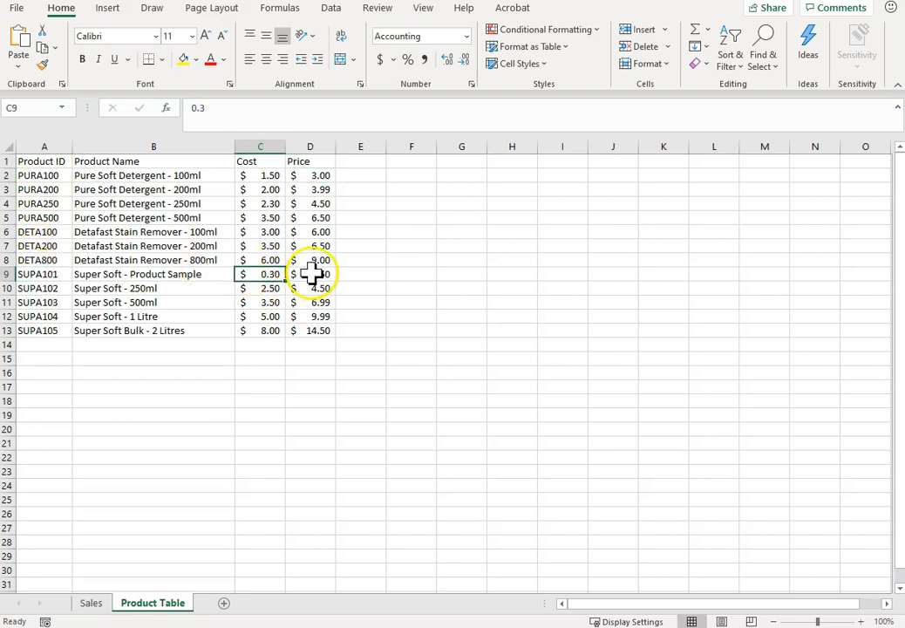
click(313, 276)
click(91, 603)
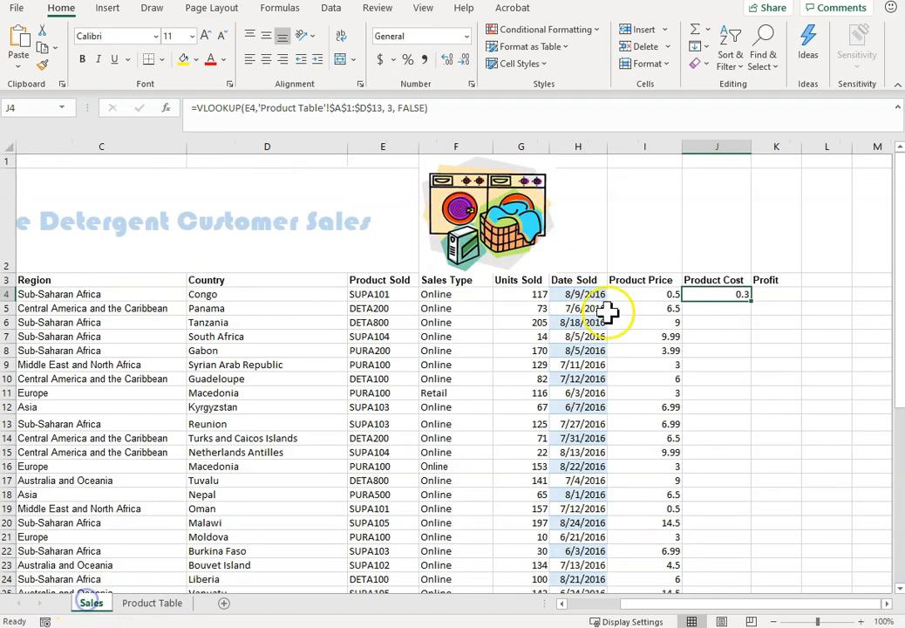
click(659, 297)
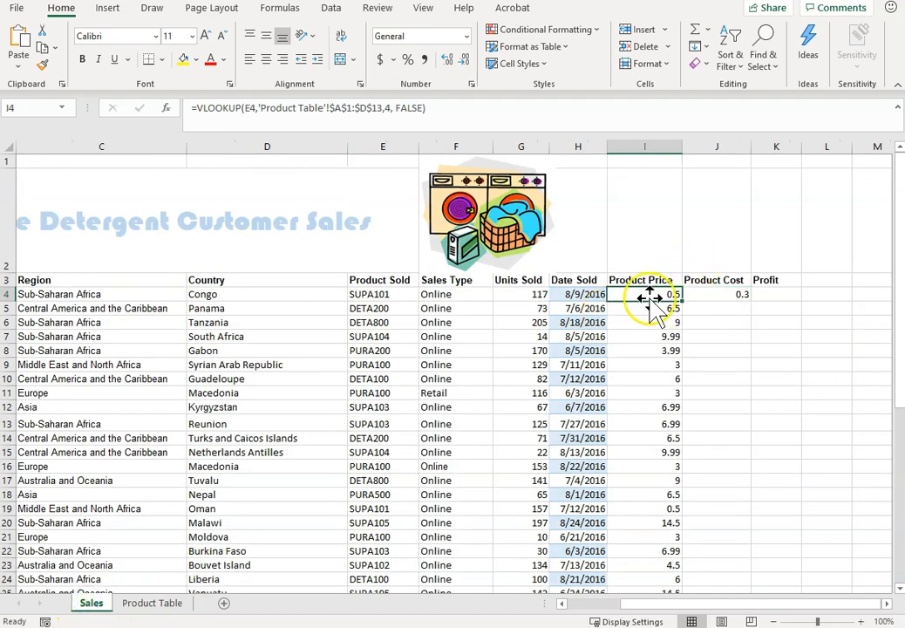
click(712, 296)
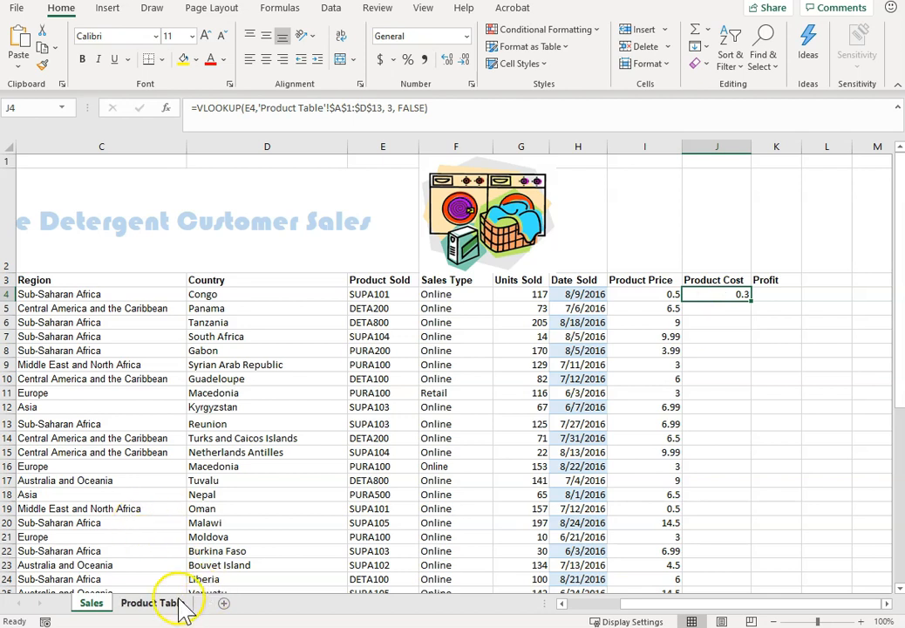
click(375, 297)
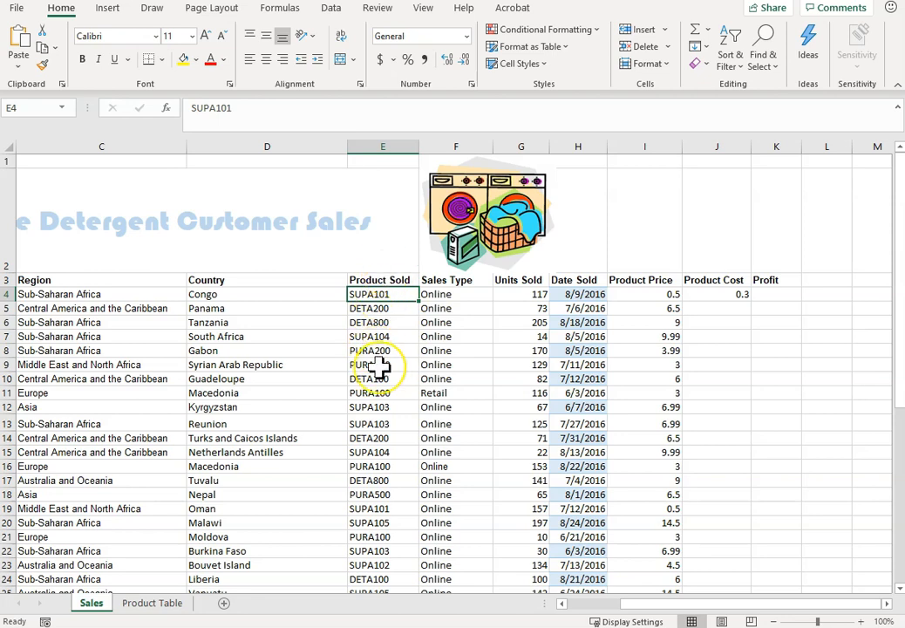
Fill the Product Cost lookup formula from J4 down the column to the last sales row.
click(716, 295)
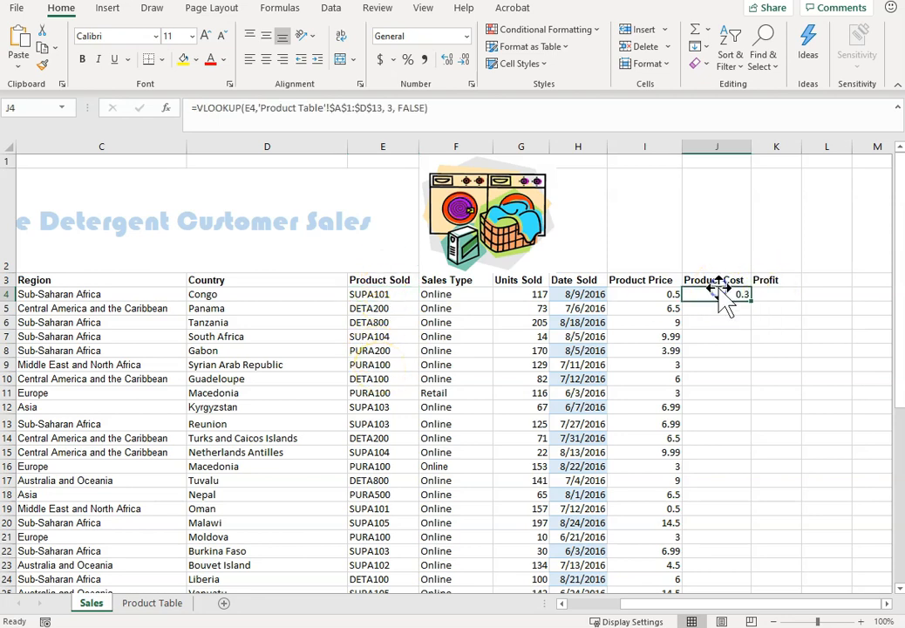
drag(750, 300, 744, 576)
click(815, 470)
Review the VLOOKUP formula in I4 and the function arguments of the VLOOKUP in J4.
drag(902, 410, 901, 157)
double_click(661, 296)
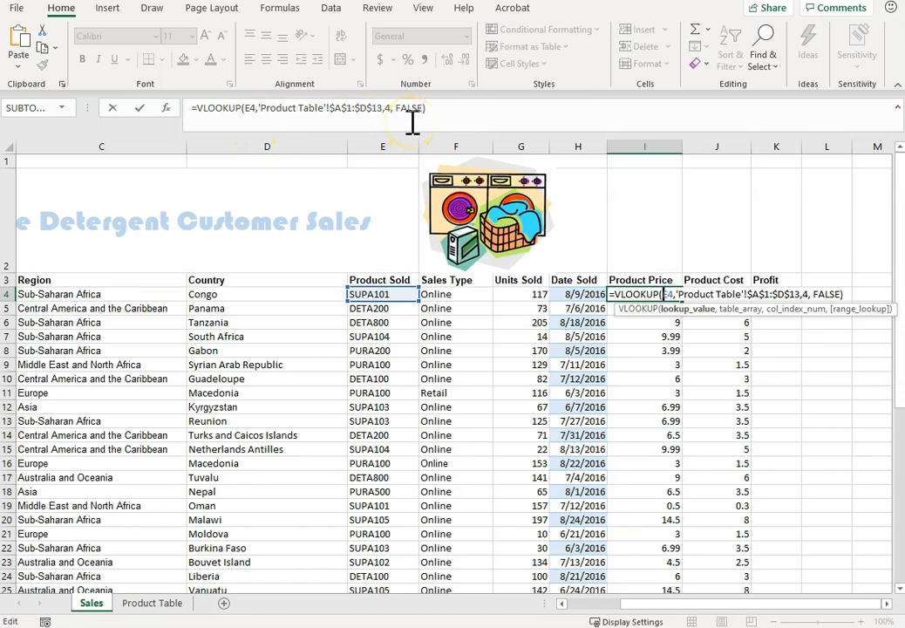
key(Escape)
click(708, 294)
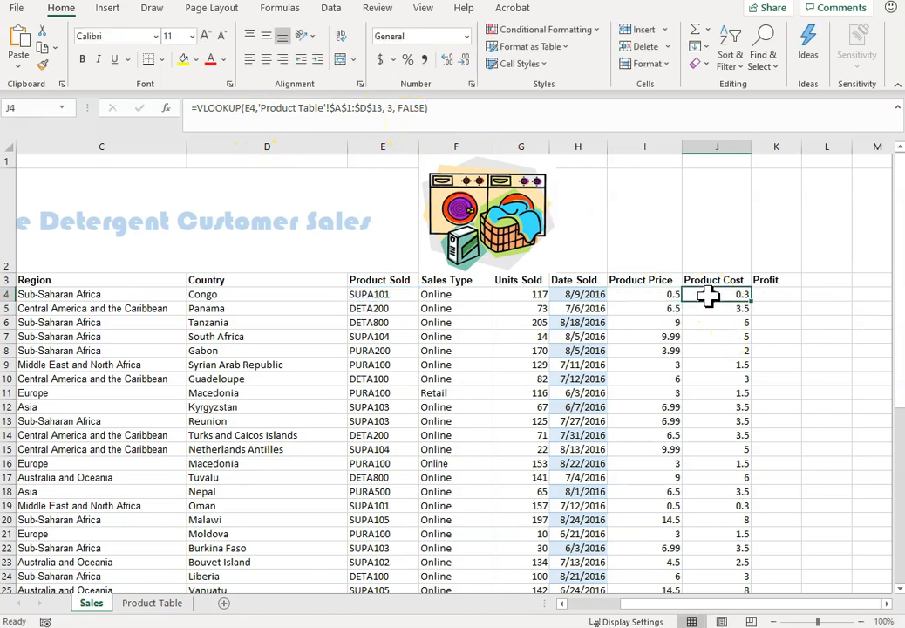
double_click(711, 296)
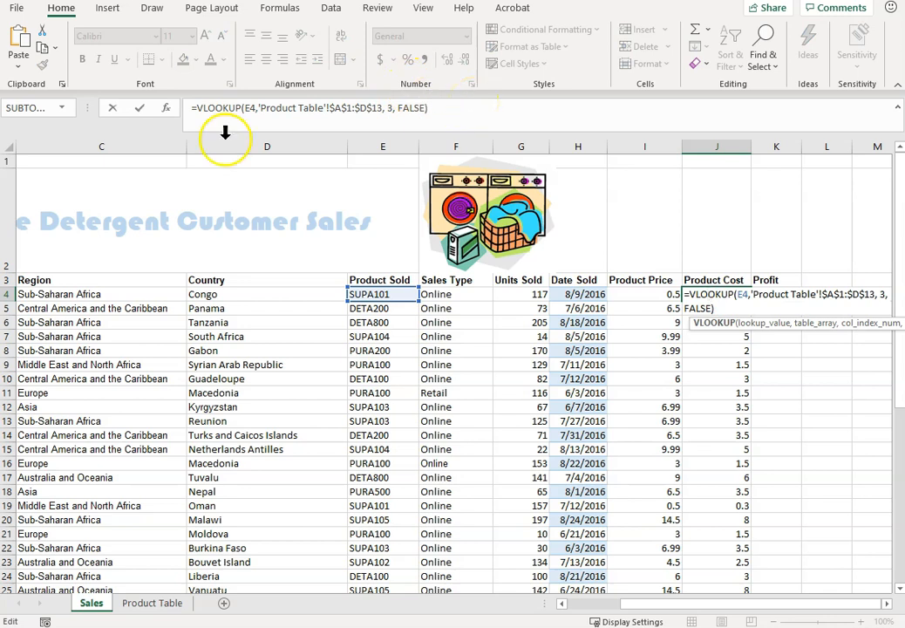
click(167, 109)
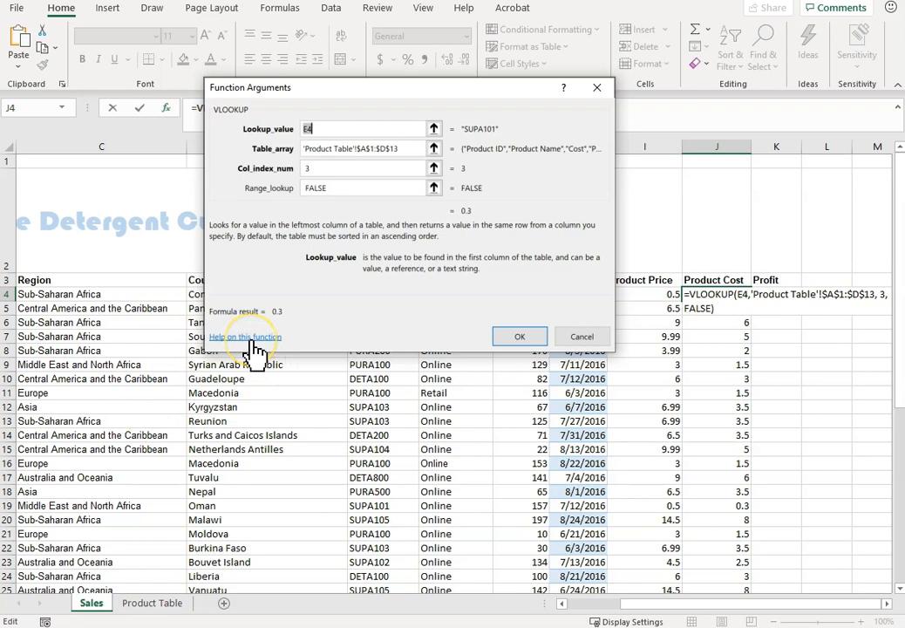
click(521, 337)
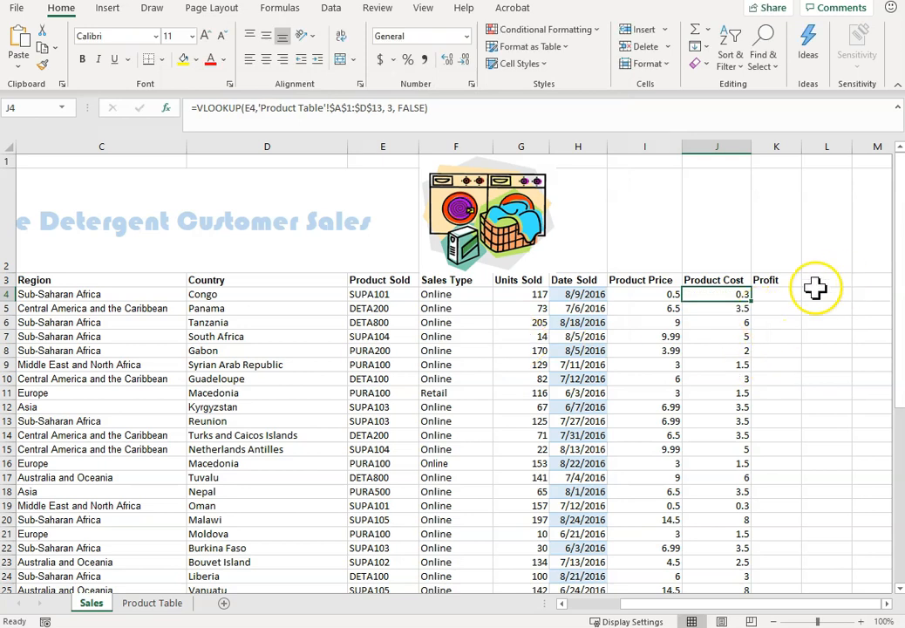
Enter the formula =I4-J4 in the first Profit cell, K4, to subtract product cost from product price.
click(784, 295)
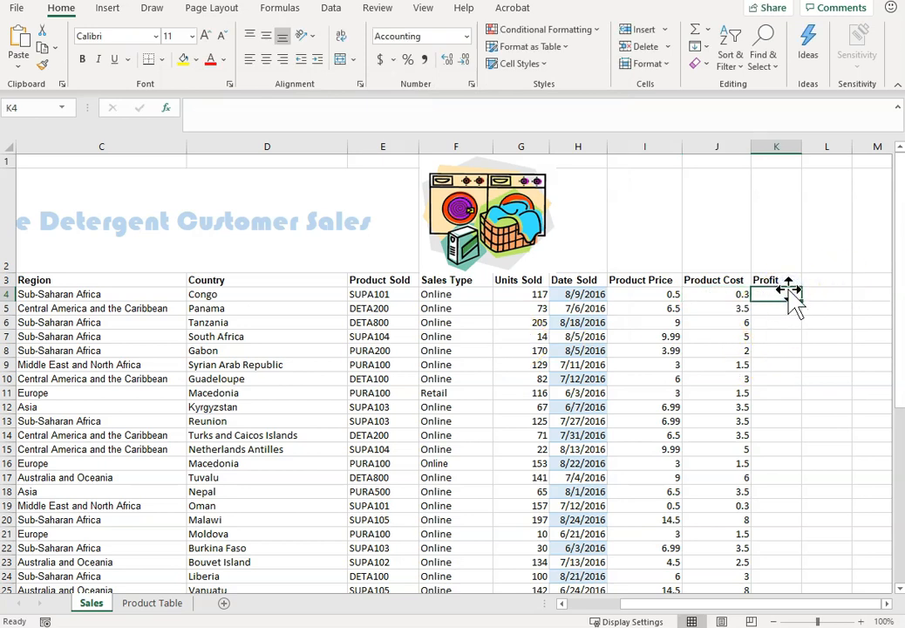
text(=)
click(673, 294)
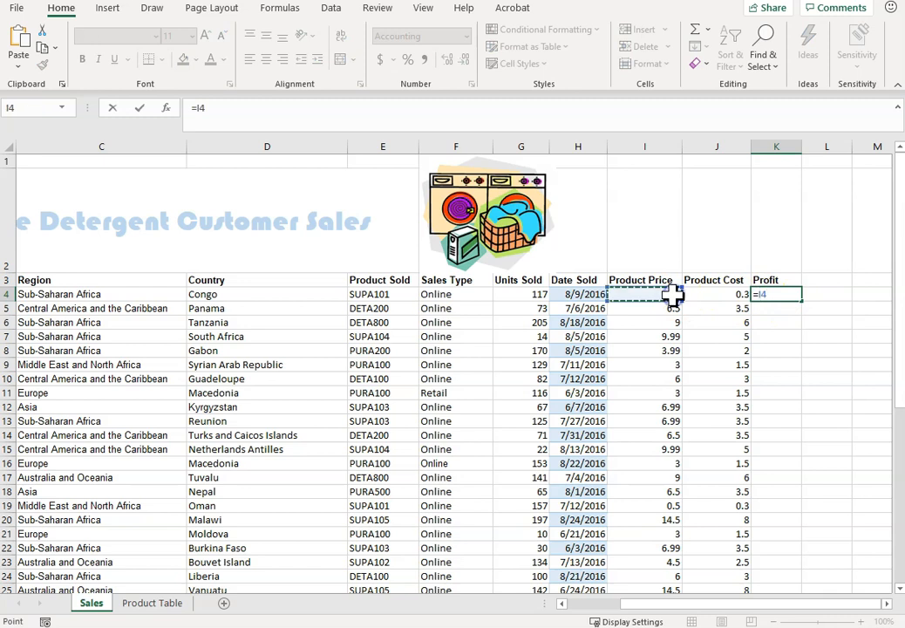
text(-)
click(717, 296)
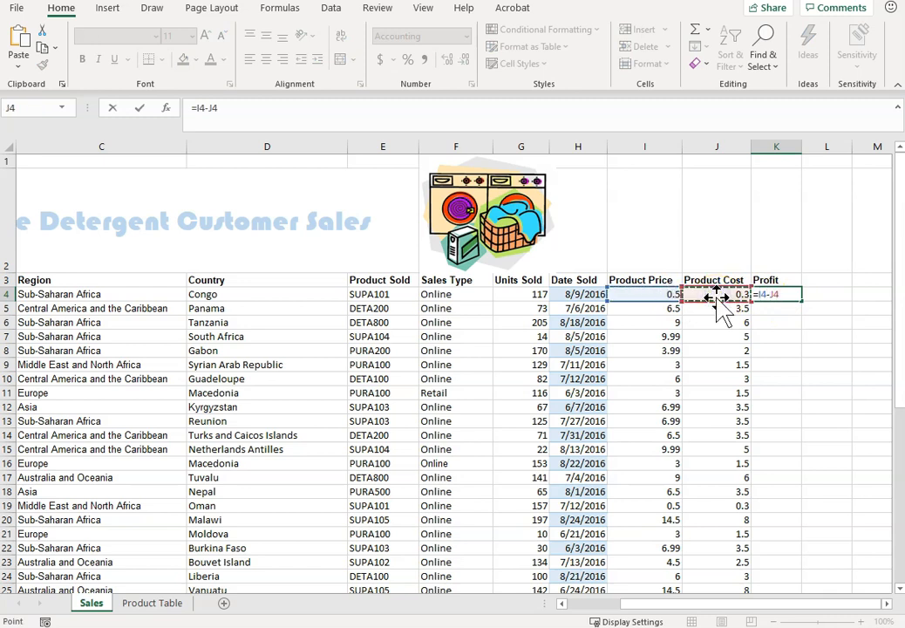
key(Return)
Fill the Profit formula from K4 down to K52.
click(775, 296)
drag(800, 301, 773, 573)
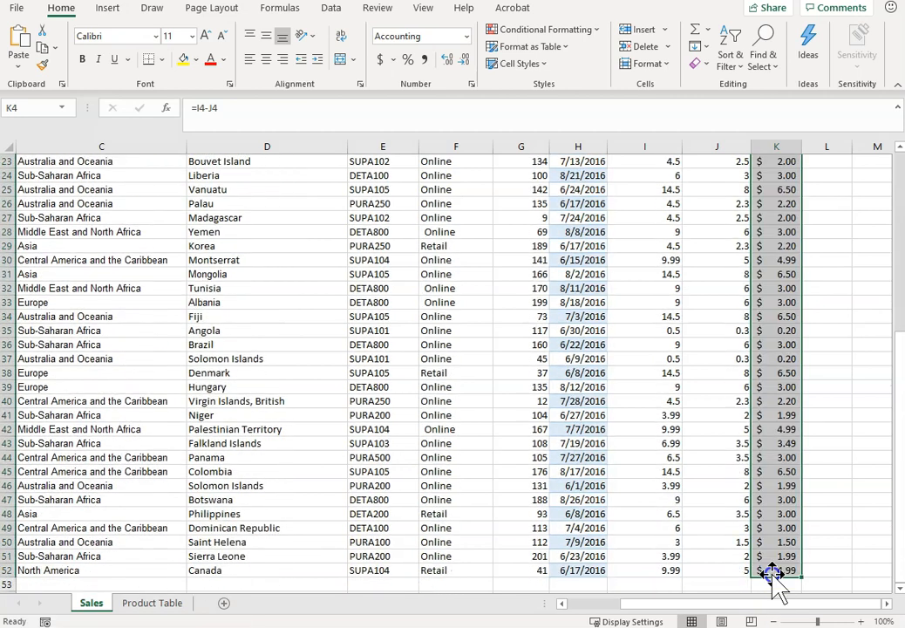
click(845, 529)
Apply the dollar Accounting number format to the Product Price, Product Cost and Profit values in I4:K52.
drag(769, 569, 634, 299)
click(386, 59)
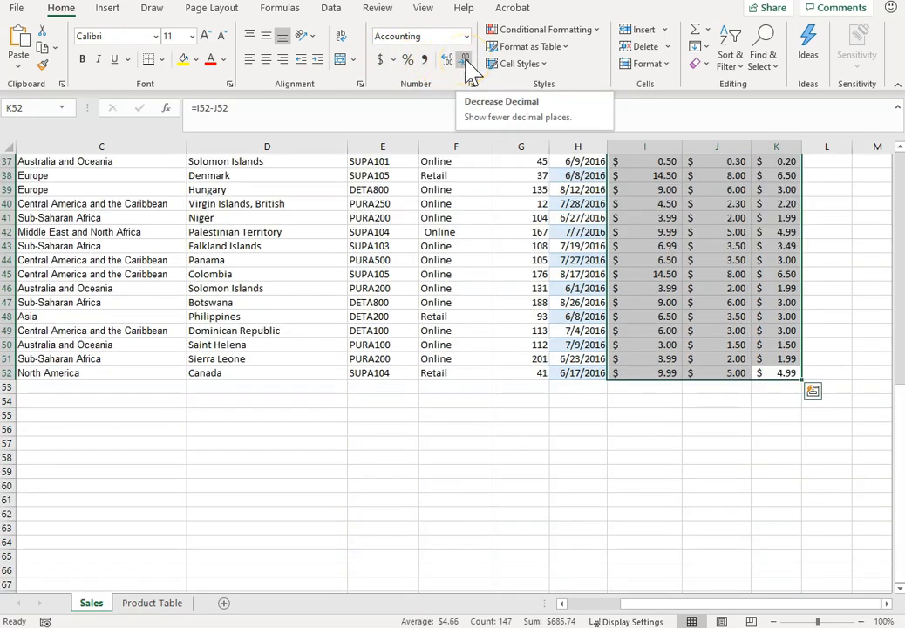
drag(897, 458, 879, 179)
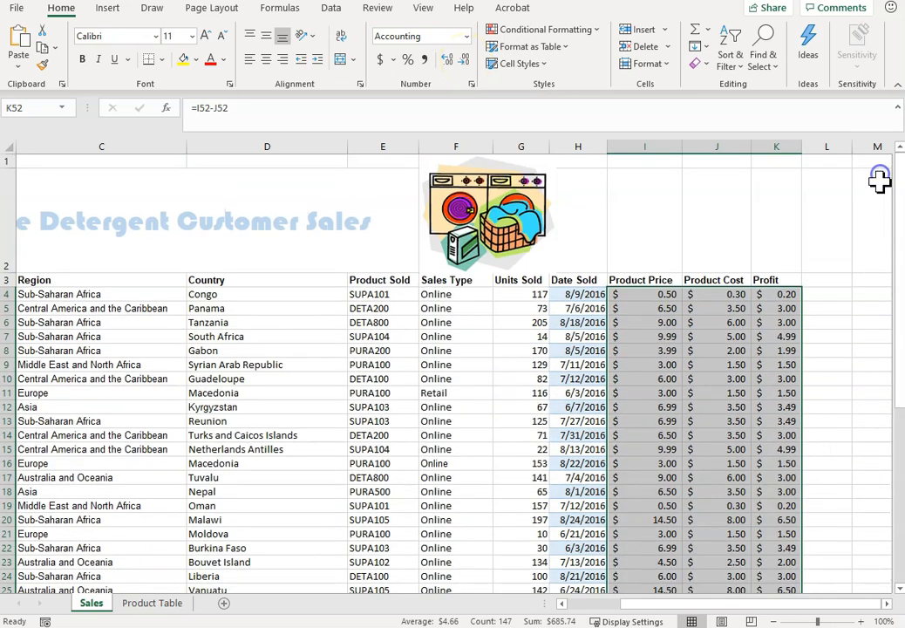
Convert the sales data range A3:K52 into a table with headers.
click(125, 293)
key(Left)
key(Left)
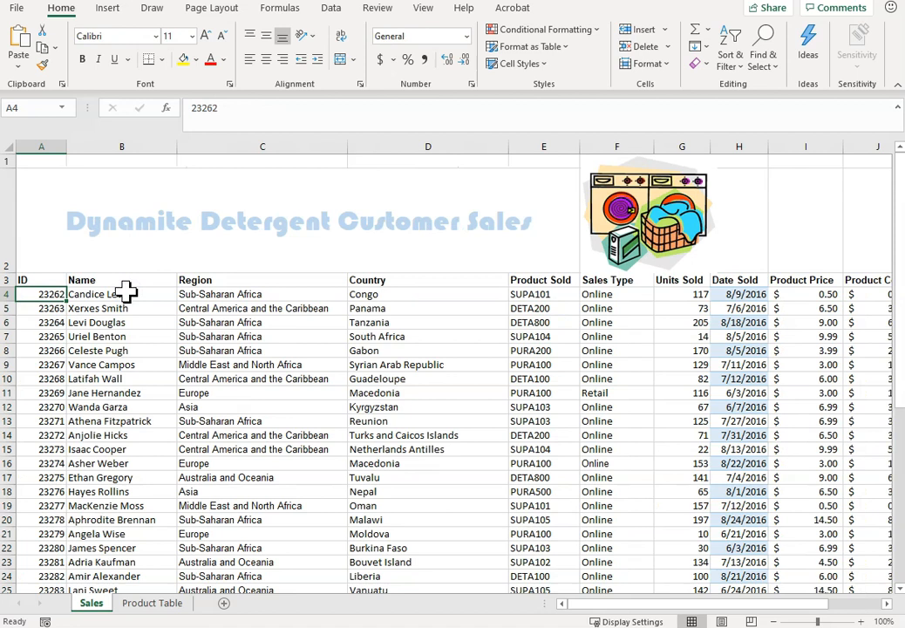
key(Up)
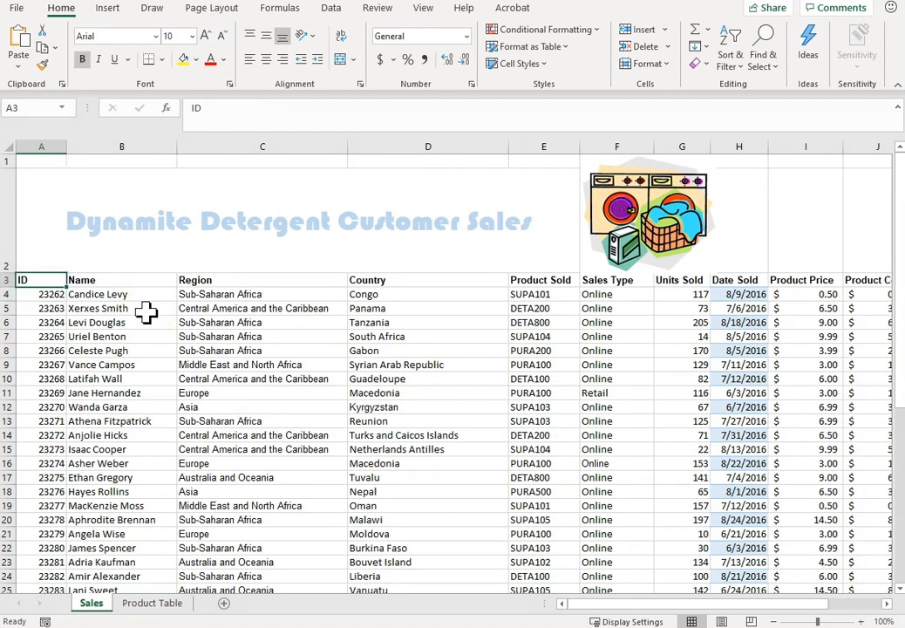
drag(34, 280, 782, 531)
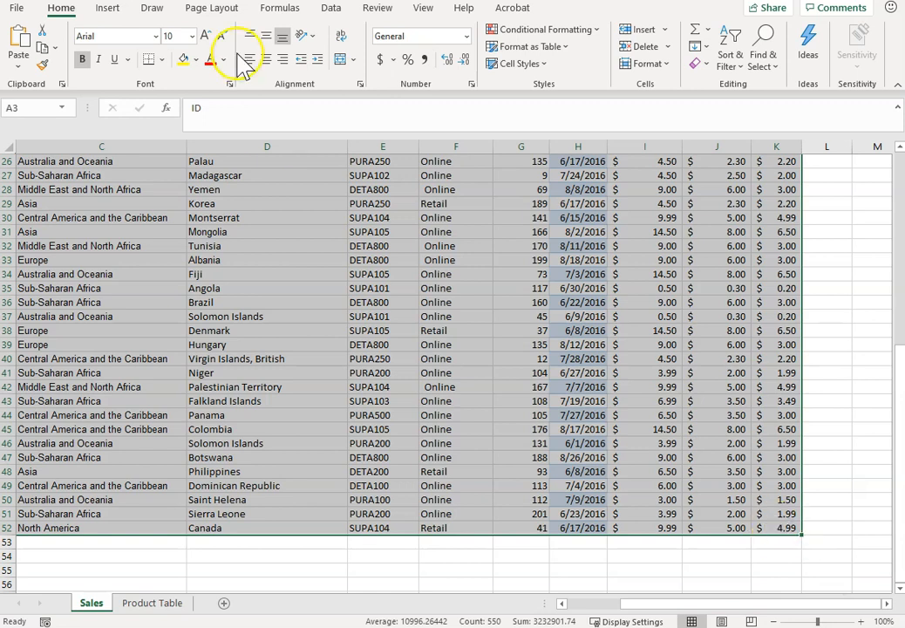
click(107, 9)
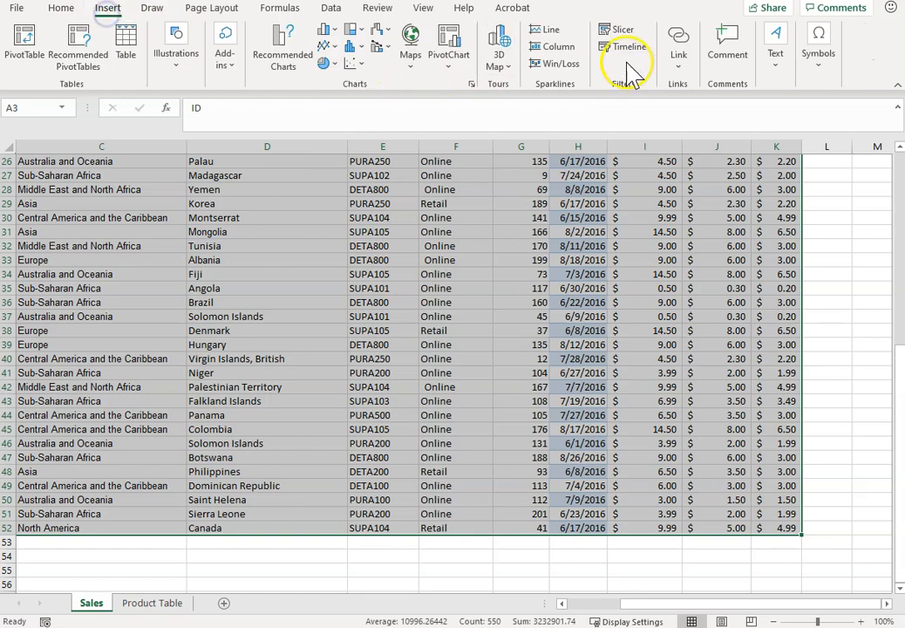
click(127, 48)
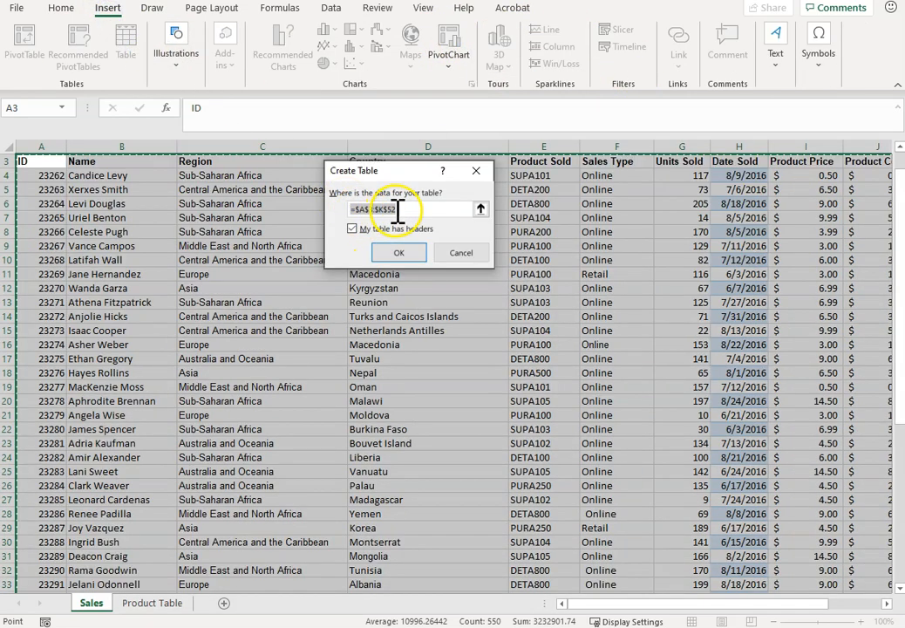
click(401, 252)
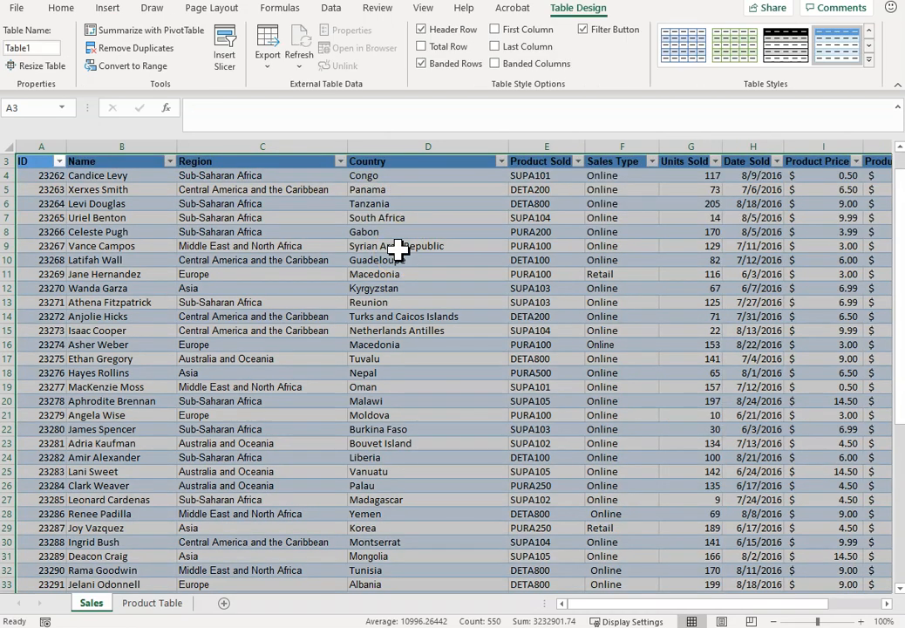
Create a copy of the Sales sheet in the same workbook, placed before Sales.
right_click(95, 608)
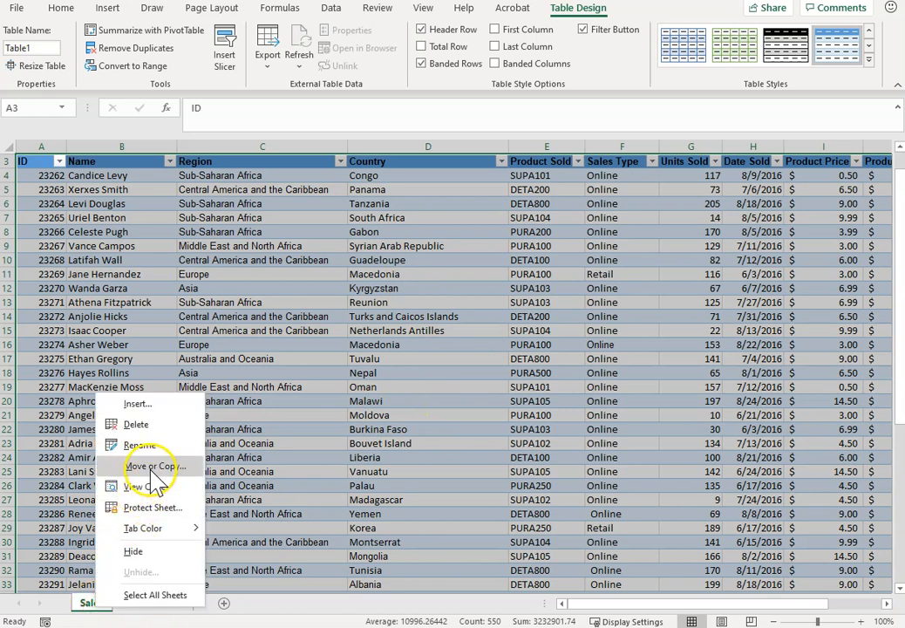
click(154, 468)
drag(48, 106, 167, 179)
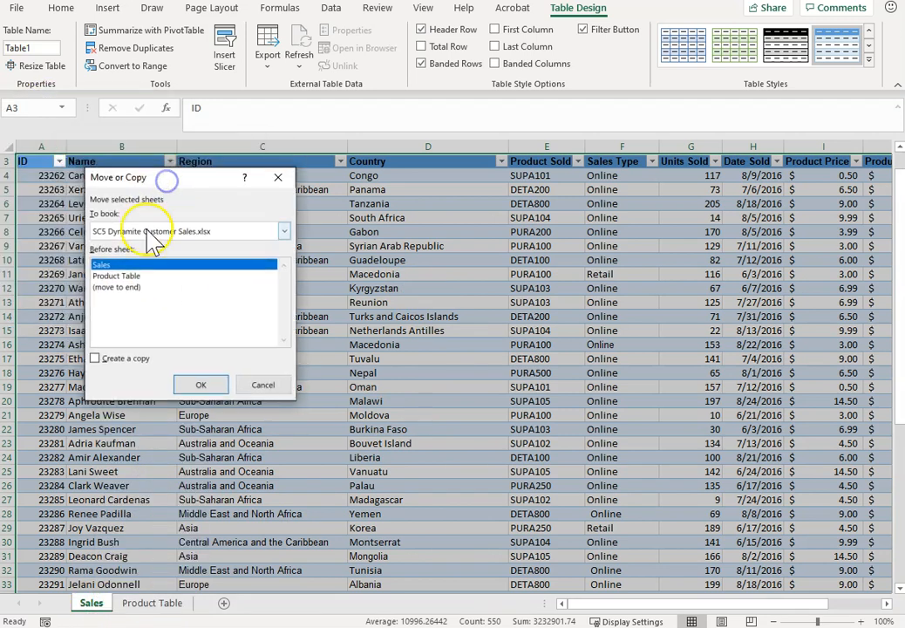
click(200, 385)
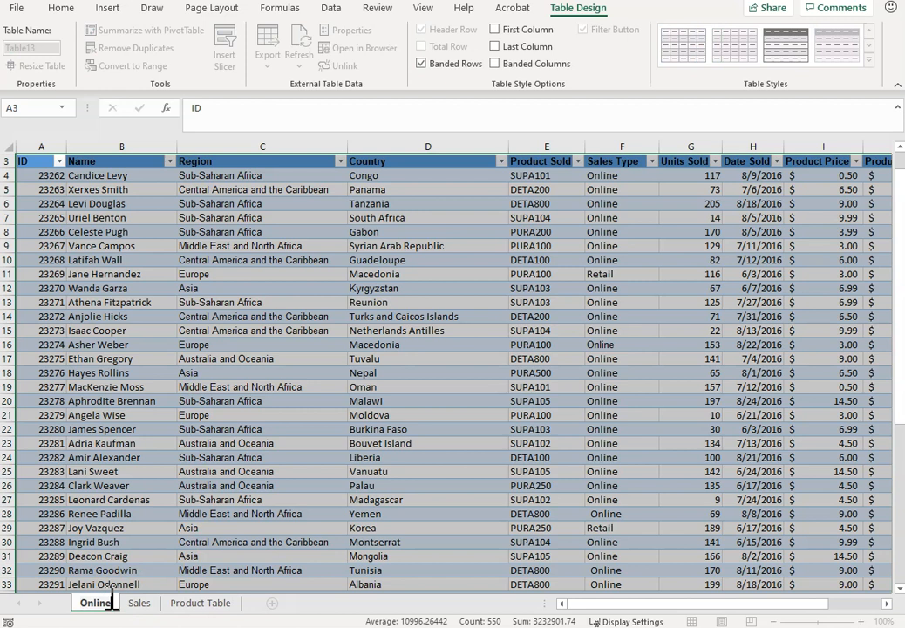
Rename the copied sheet Online Sales by Date and move it between Sales and Product Table.
text(Sales by Date)
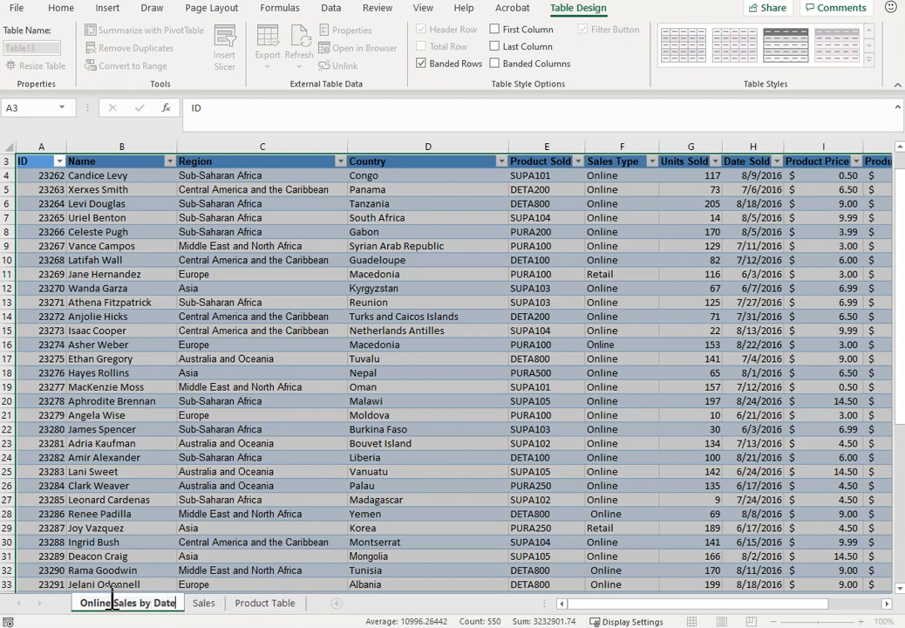
key(Return)
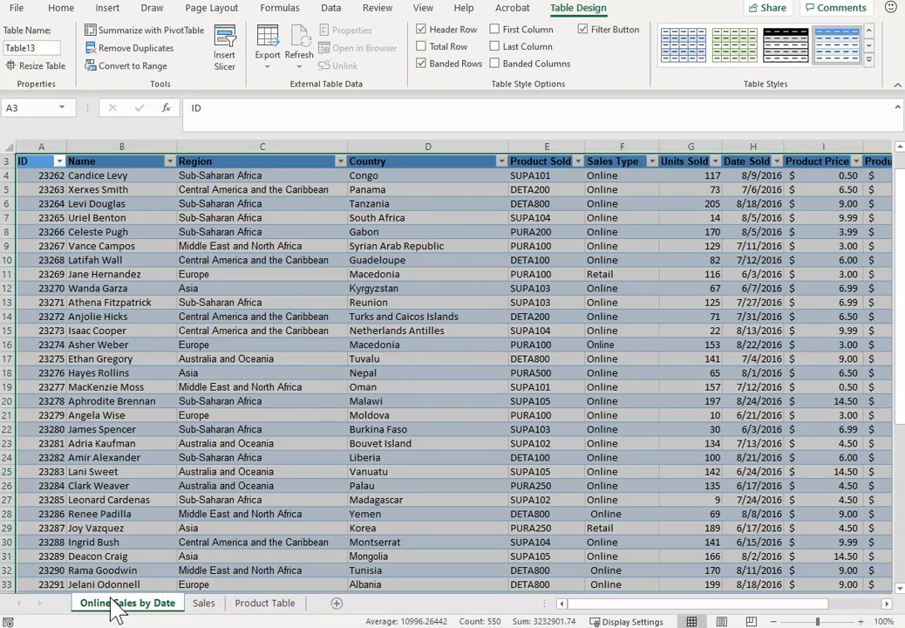
drag(231, 606, 228, 612)
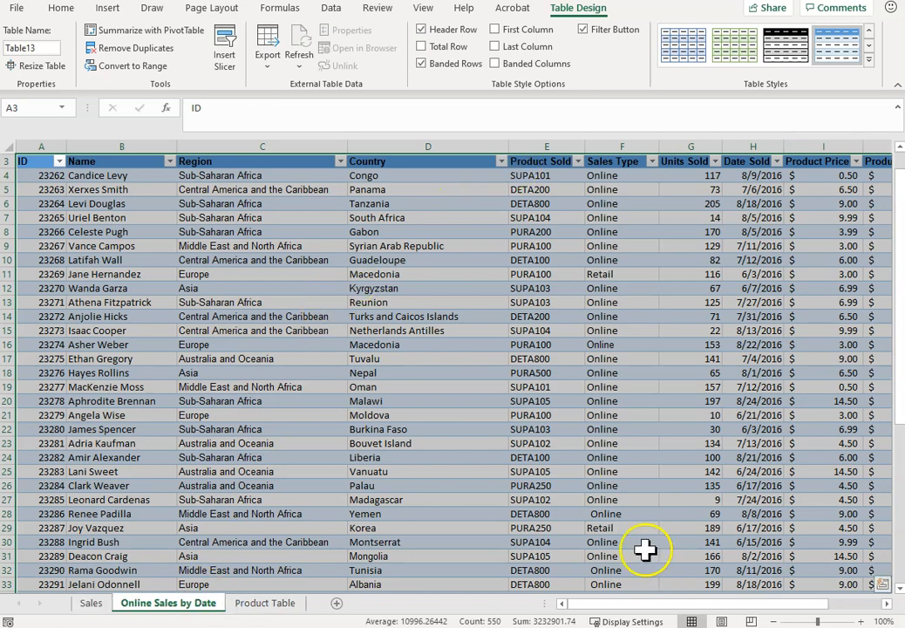
Filter the Sales Type column of the Online Sales by Date table to exclude Retail, leaving only Online.
click(626, 163)
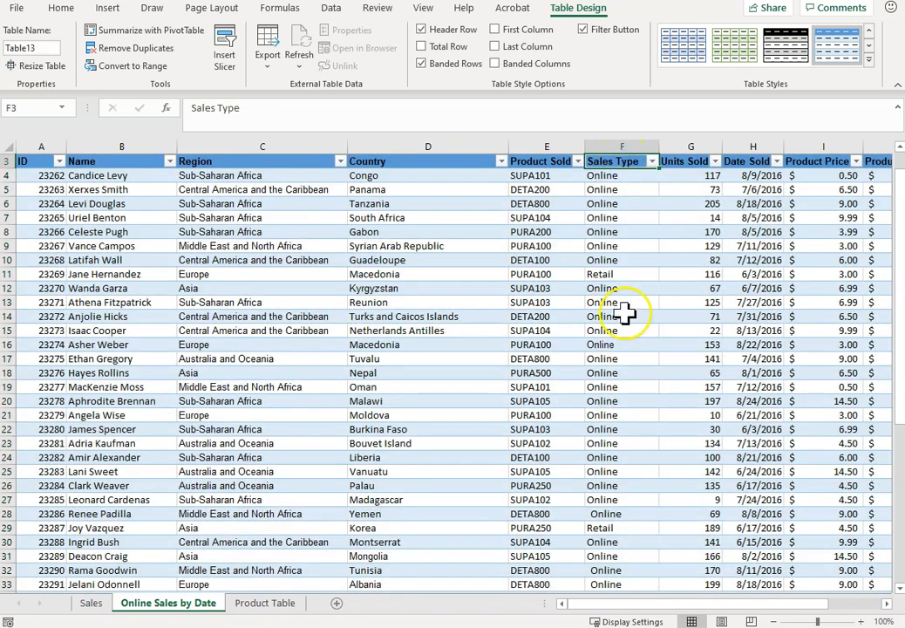
click(653, 162)
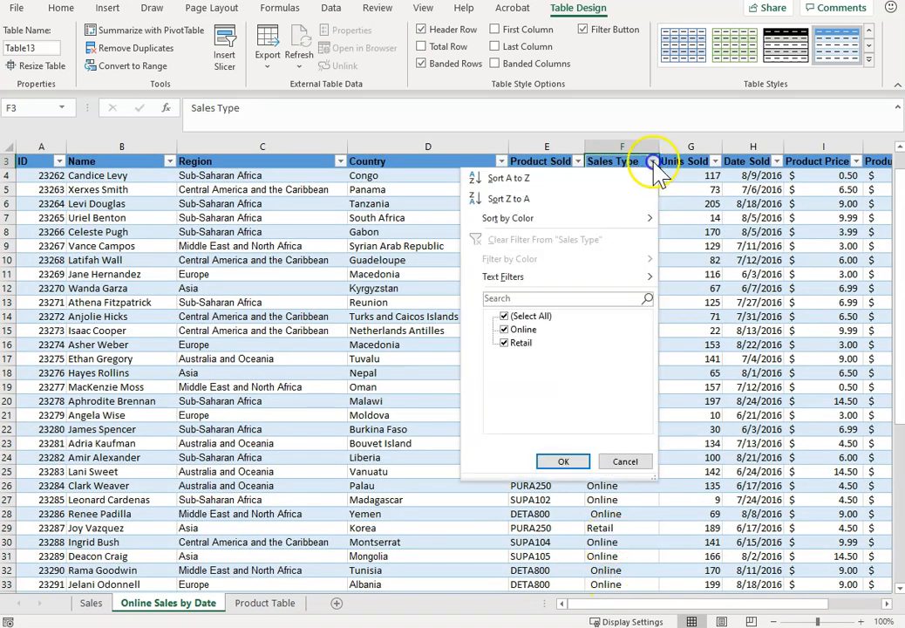
click(504, 344)
click(562, 461)
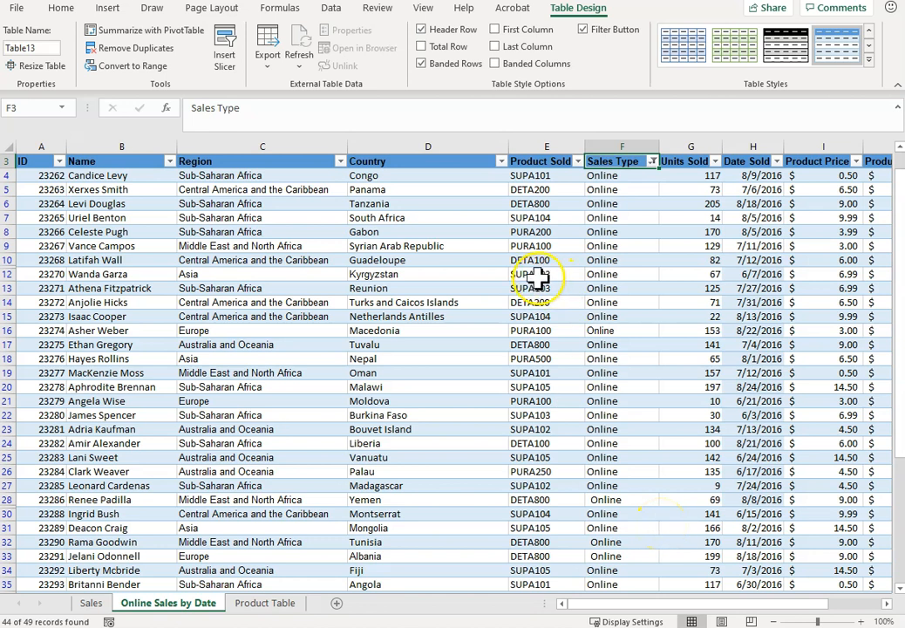
Sort the Online Sales by Date table A to Z, first on Country and second on Name.
click(410, 161)
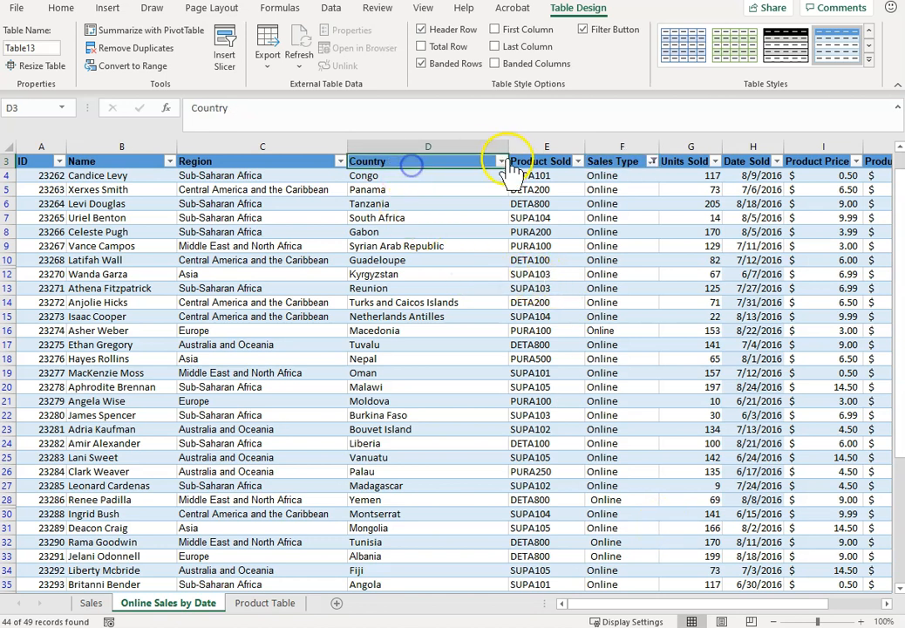
click(503, 160)
click(471, 179)
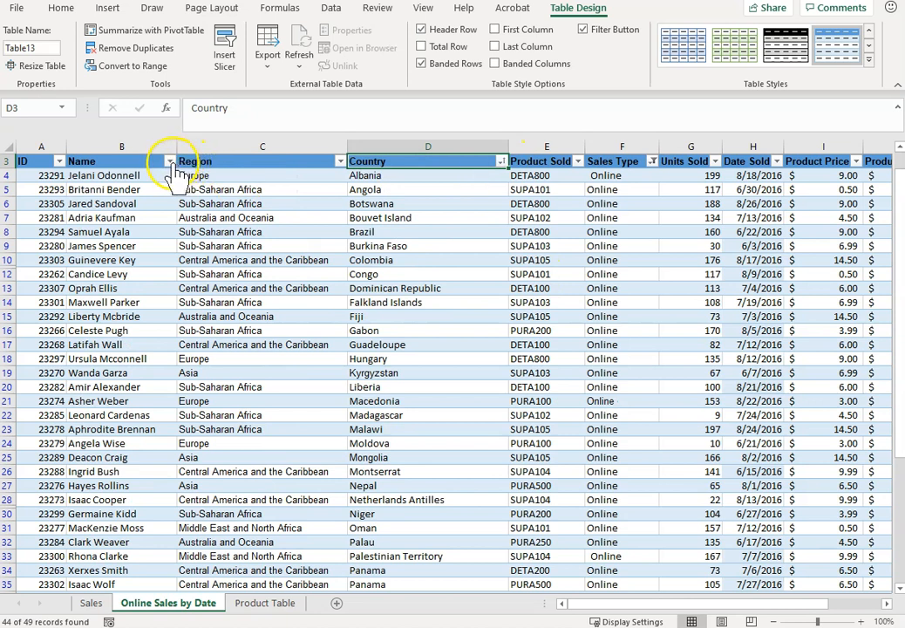
click(169, 162)
click(153, 178)
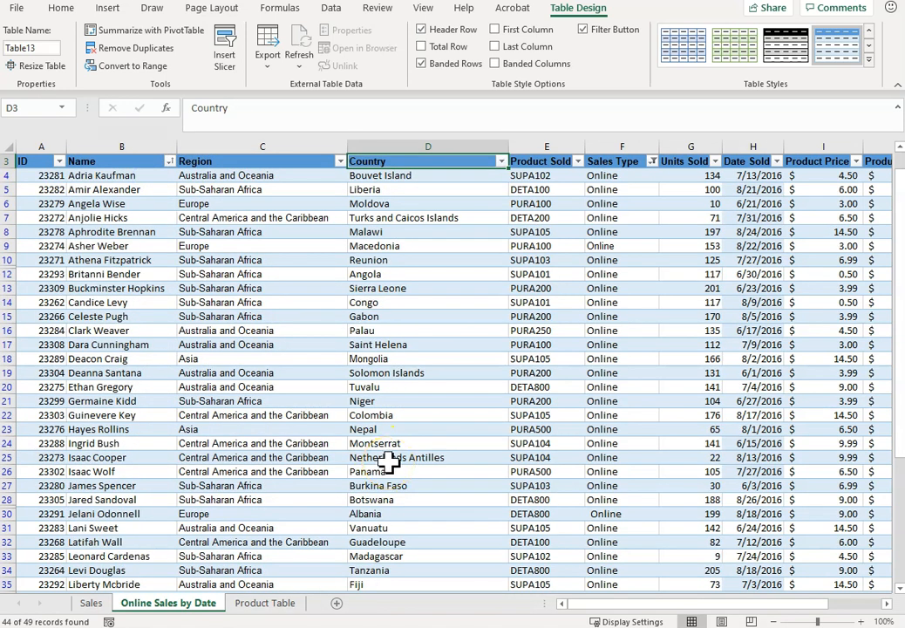
Create another copy of the Sales sheet in the same workbook, placed before Sales.
right_click(94, 603)
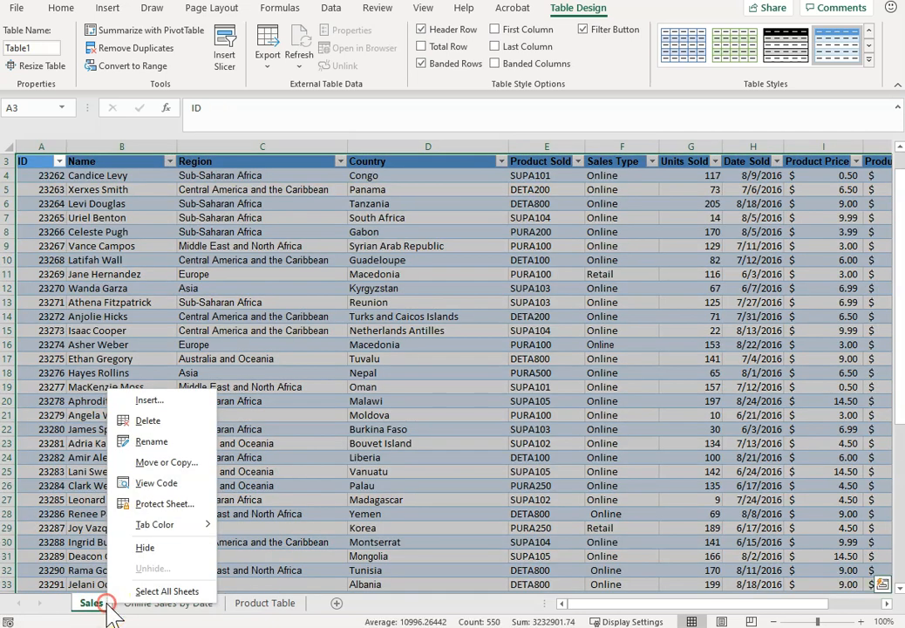
click(162, 462)
drag(53, 96, 138, 180)
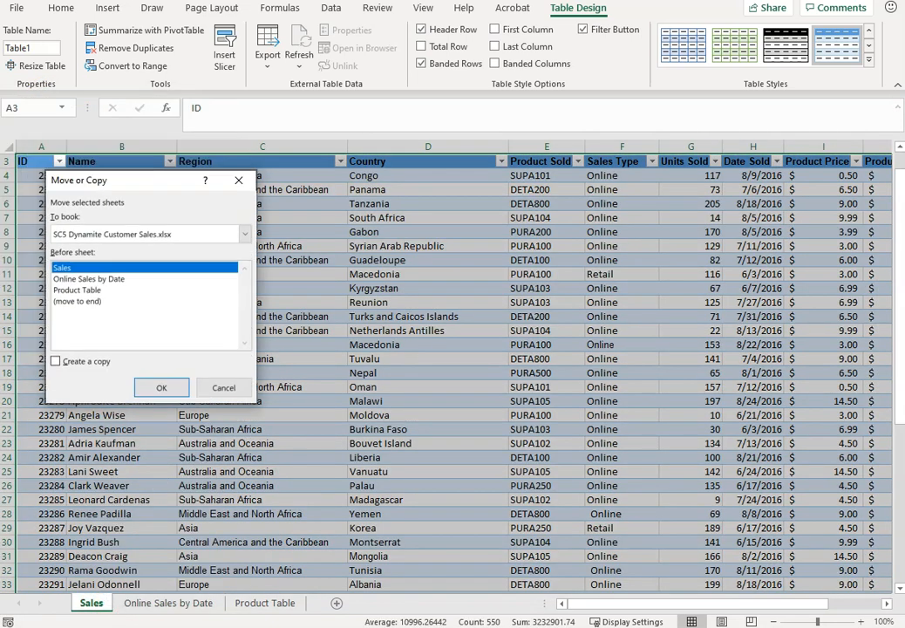
click(88, 362)
click(162, 388)
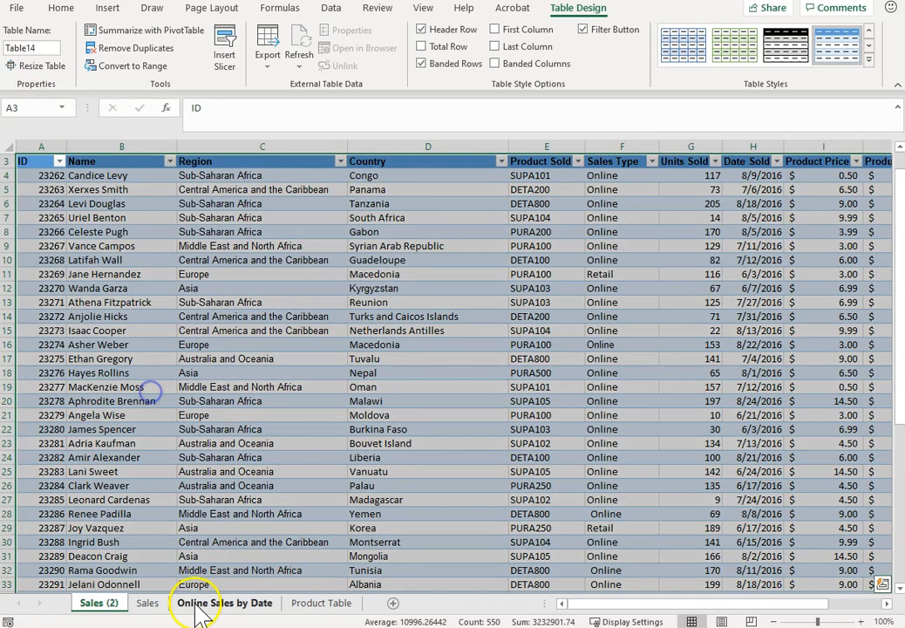
Rename the Sales (2) sheet June Sales by Country and move it between Online Sales by Date and Product Table.
double_click(113, 604)
text(J)
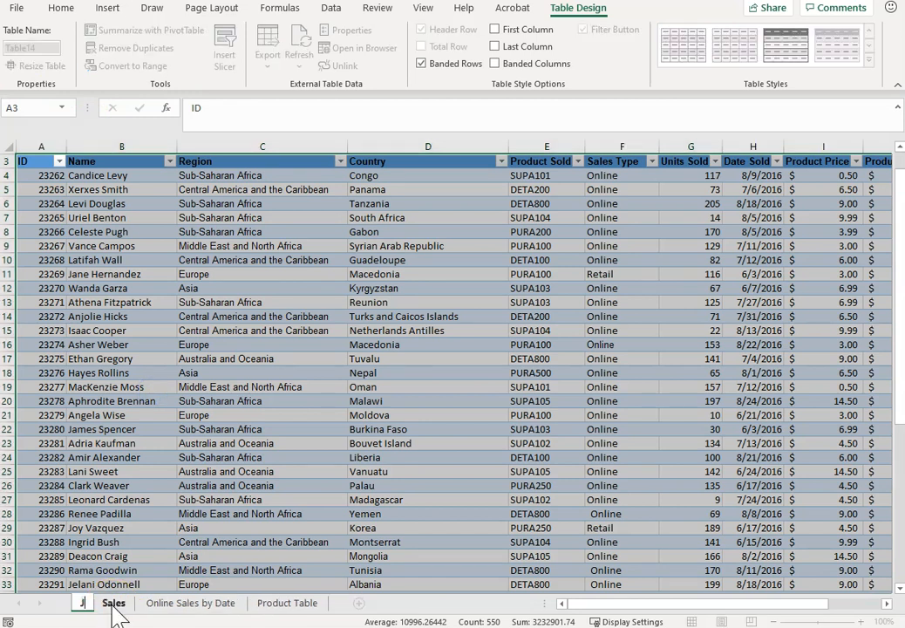
text(une Sales by Country)
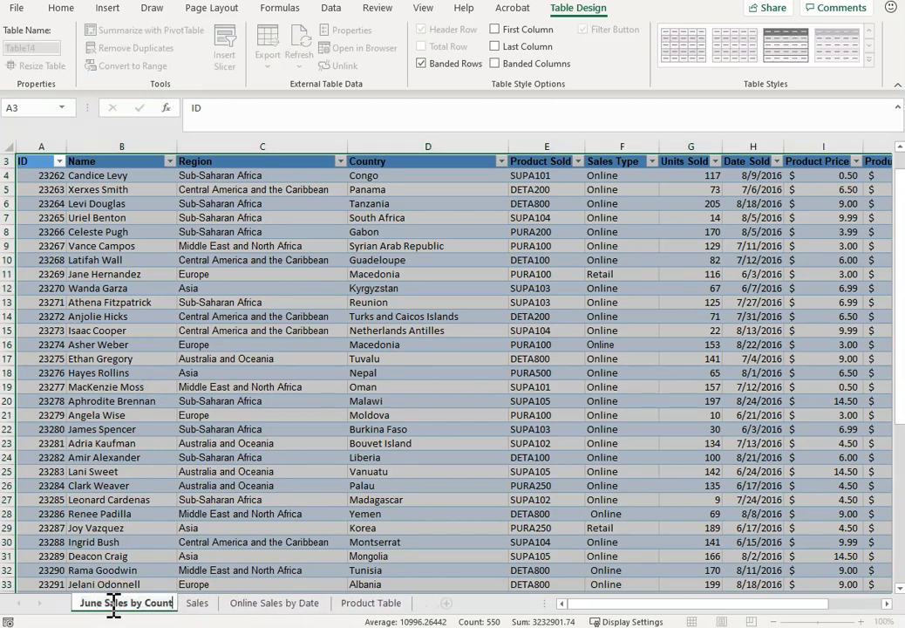
key(Return)
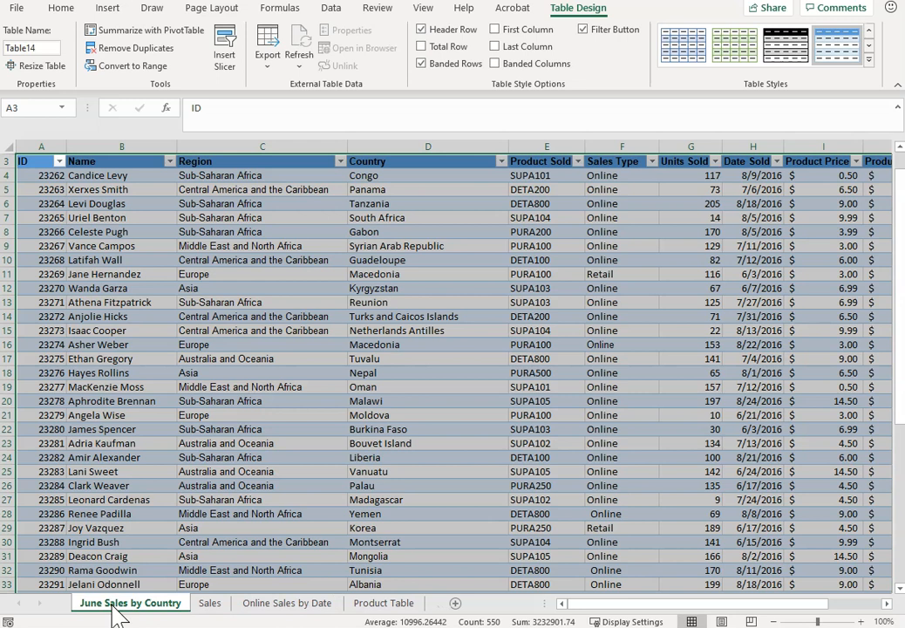
mouse_move(116, 614)
mouse_down()
mouse_move(239, 606)
mouse_move(342, 615)
mouse_move(351, 603)
mouse_up()
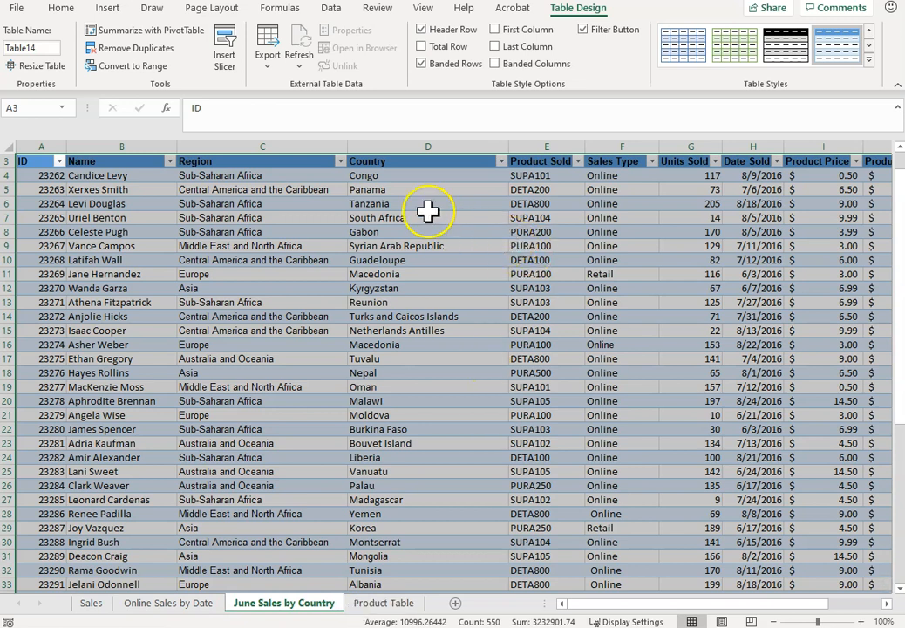
Filter the Date Sold column of the June Sales by Country table to June 2016 only, excluding July and August.
click(777, 162)
click(642, 358)
click(642, 372)
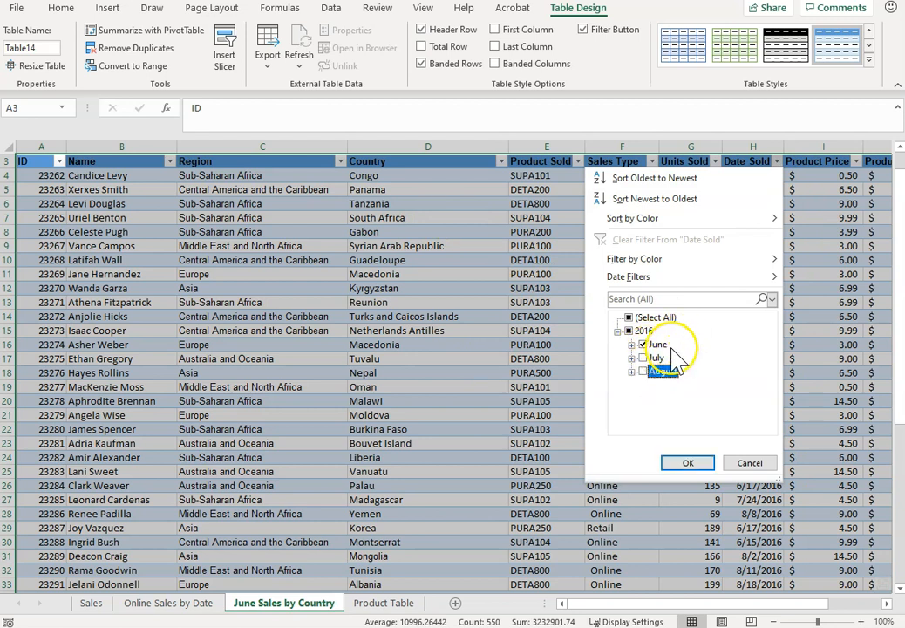
click(631, 344)
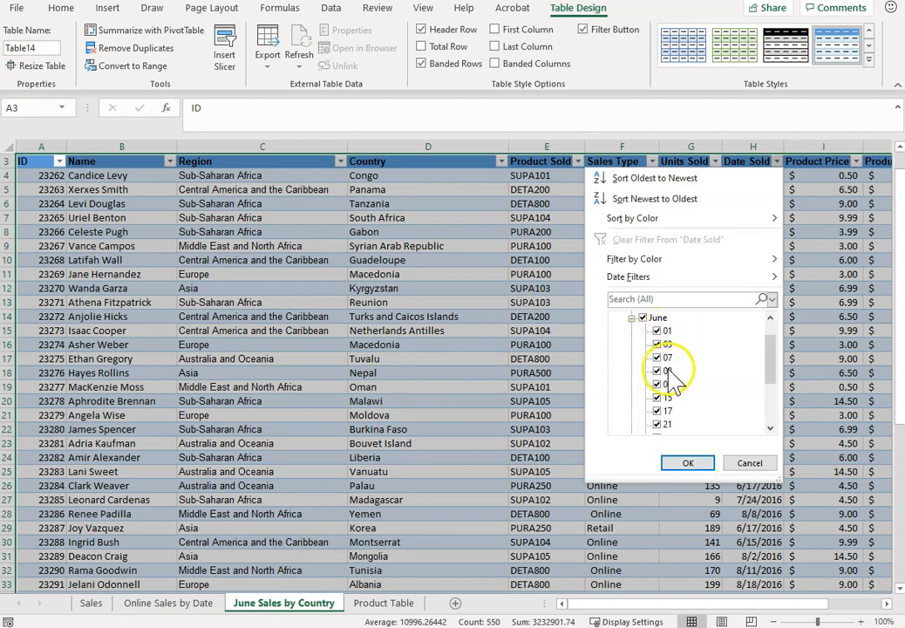
click(632, 317)
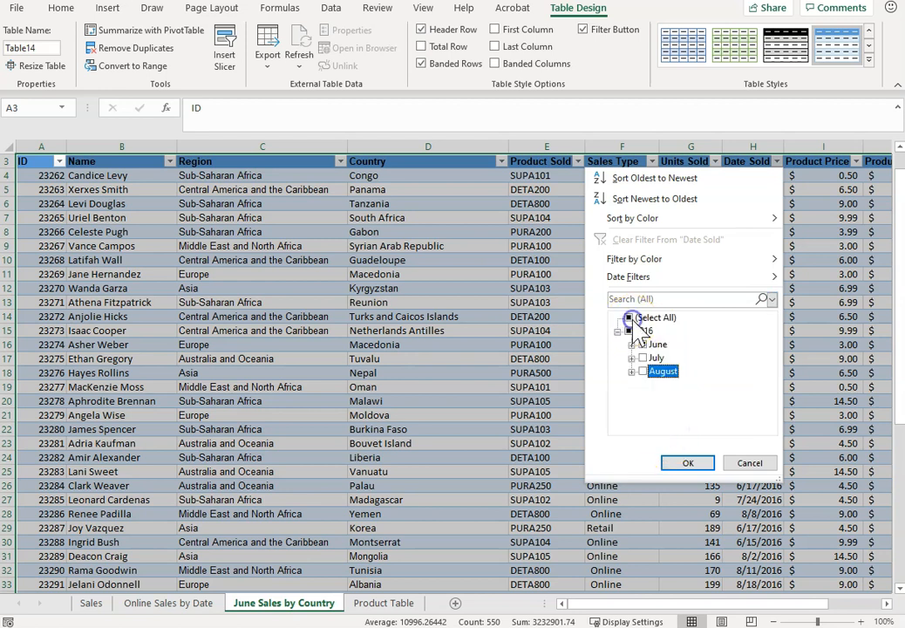
click(687, 463)
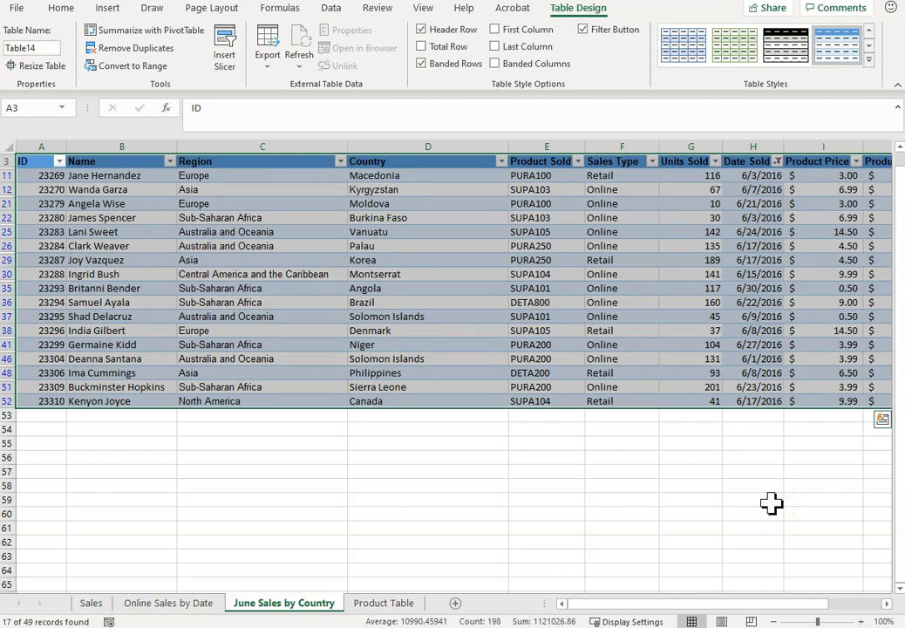
Sort the June Sales by Country table A to Z, first on Country and second on Name.
click(502, 161)
click(475, 178)
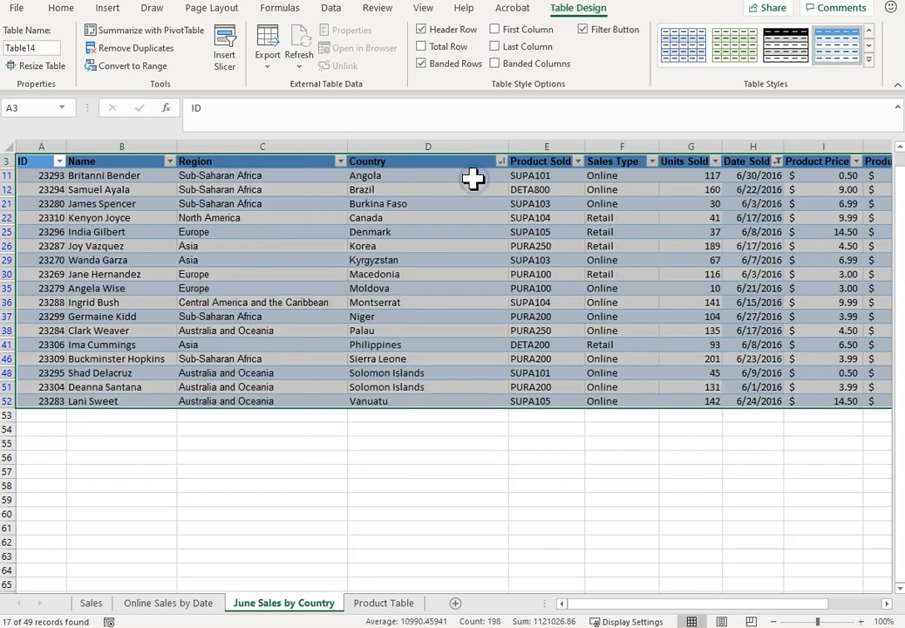
click(171, 161)
click(149, 177)
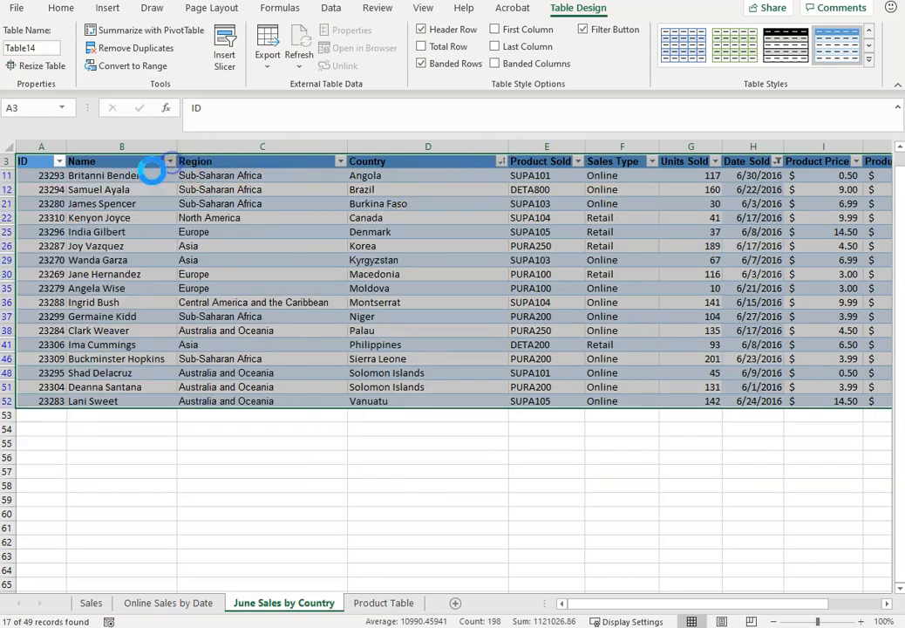
click(491, 567)
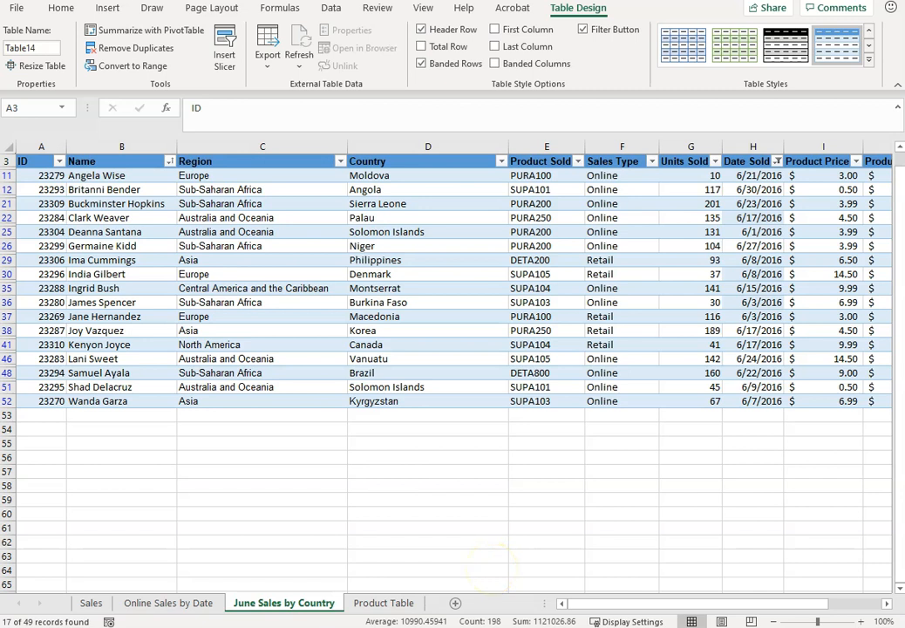
Return to the Sales sheet and create a third copy of it, placed before Sales.
click(92, 604)
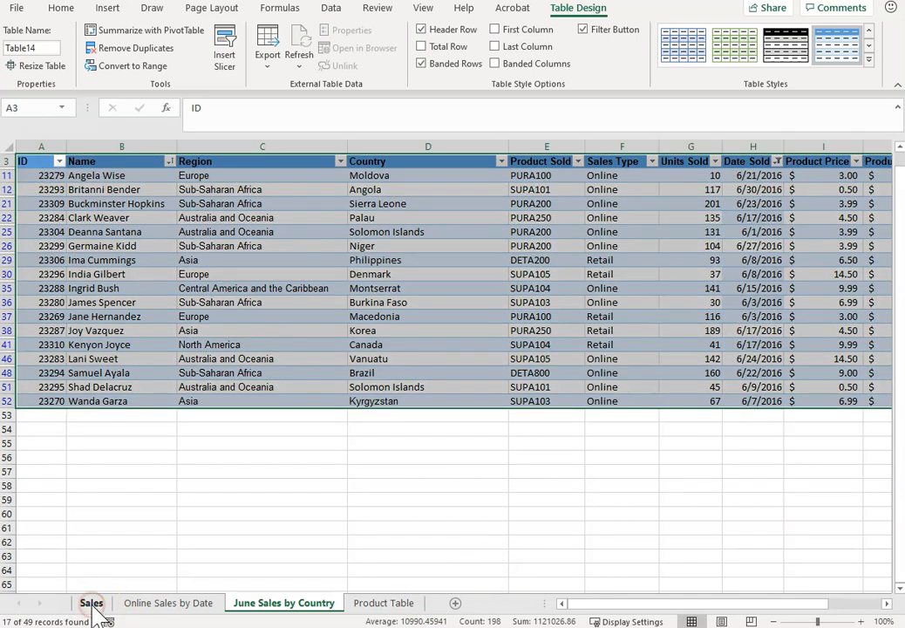
right_click(95, 604)
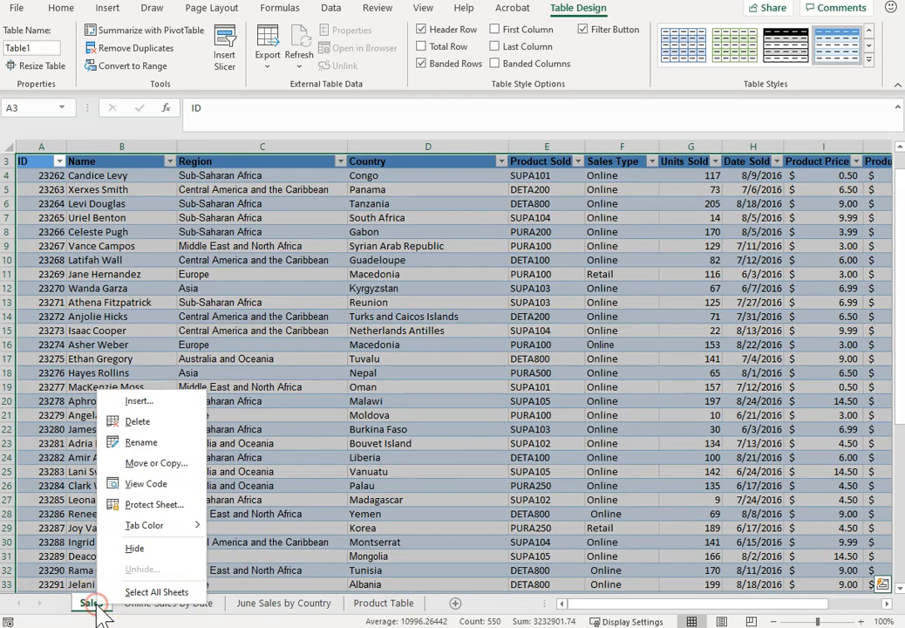
click(161, 465)
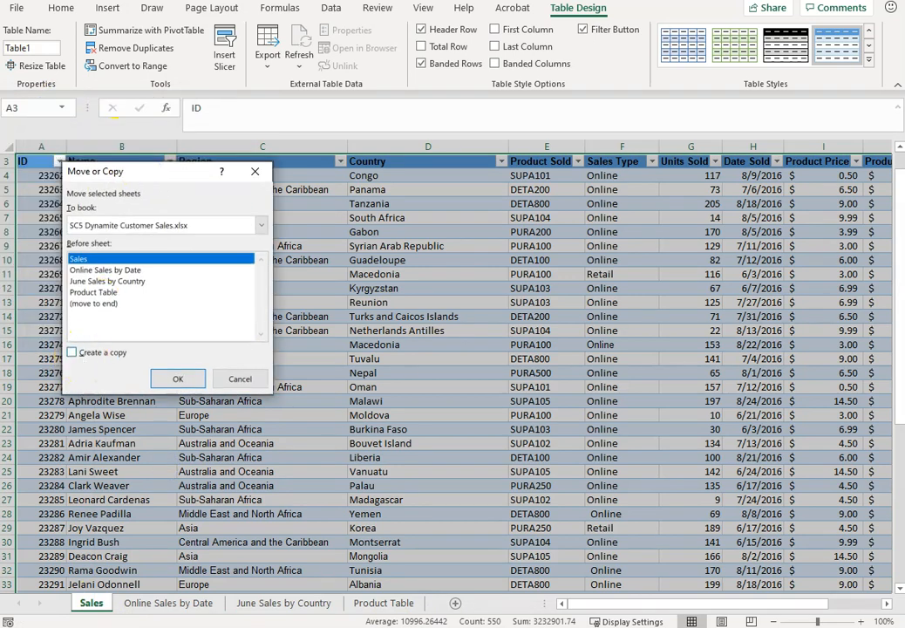
click(172, 381)
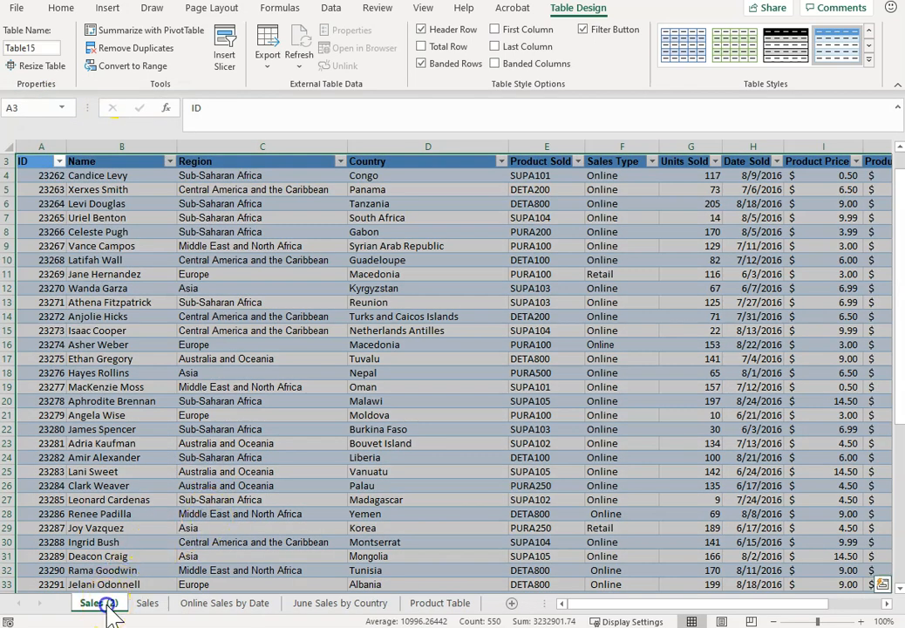
Rename the new Sales copy Sales by Product and move it between June Sales by Country and Product Table.
text(Sales by)
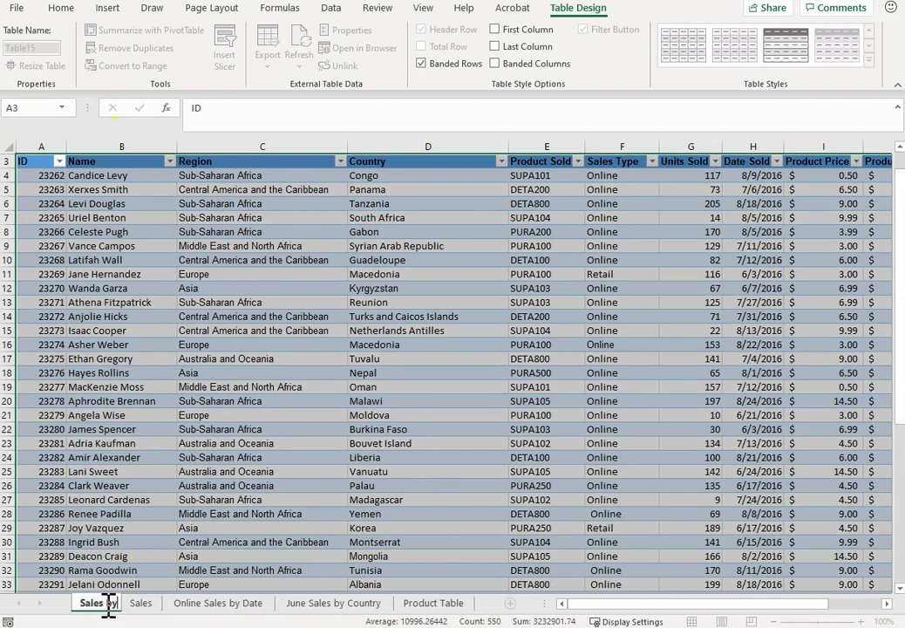
text( Product)
key(Return)
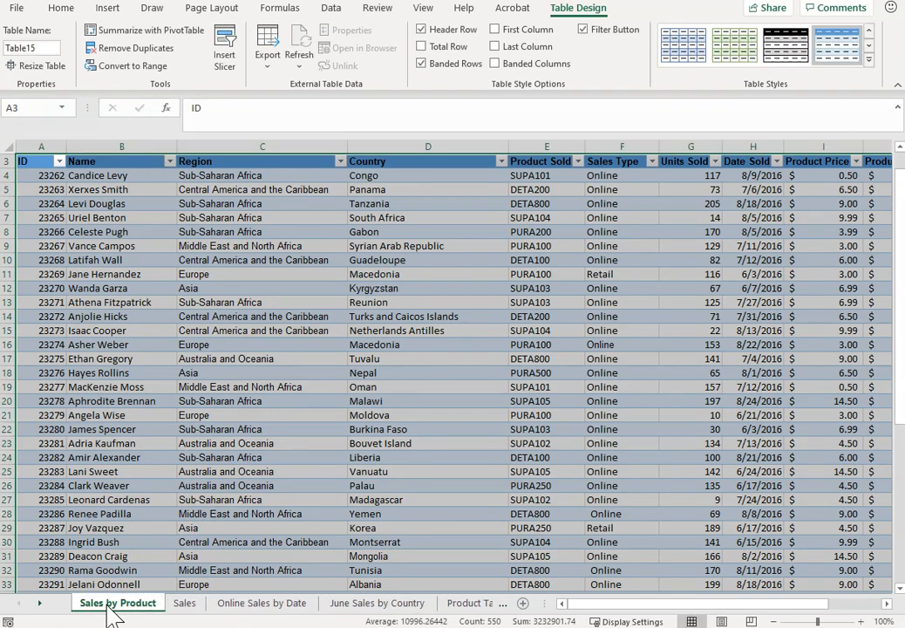
drag(108, 611, 439, 610)
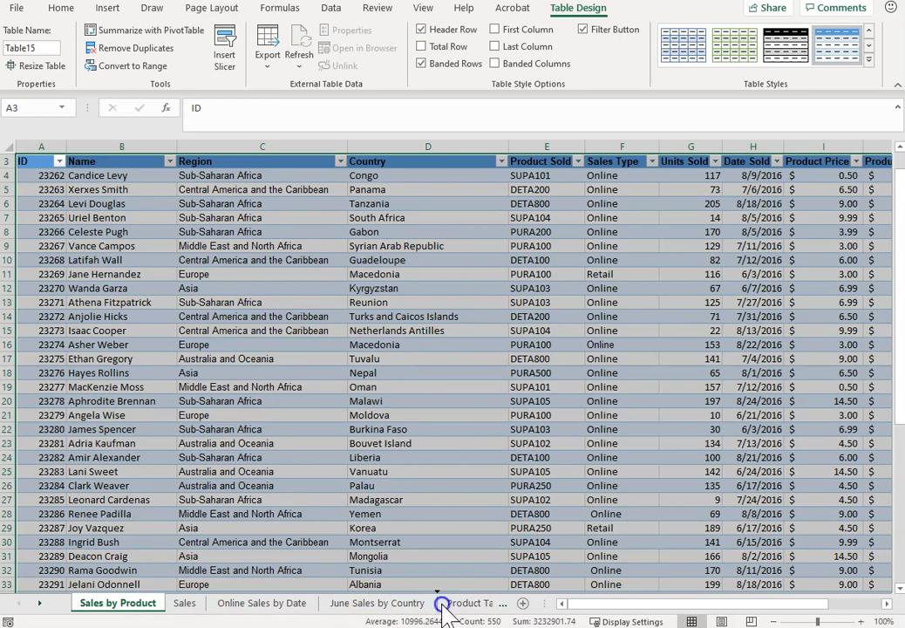
drag(442, 606, 443, 606)
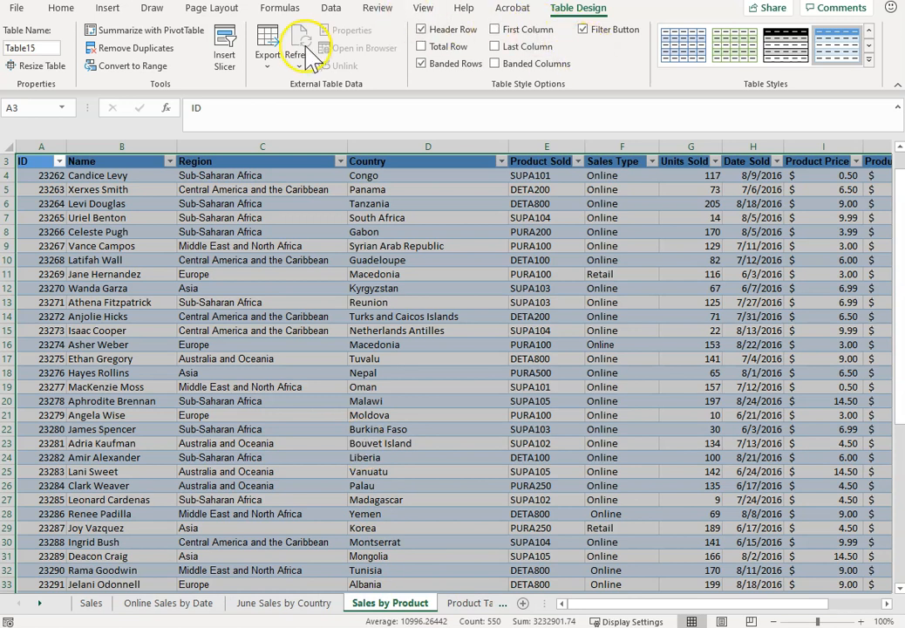
Insert a slicer for the Product Sold field of the Sales by Product table.
click(112, 8)
click(614, 31)
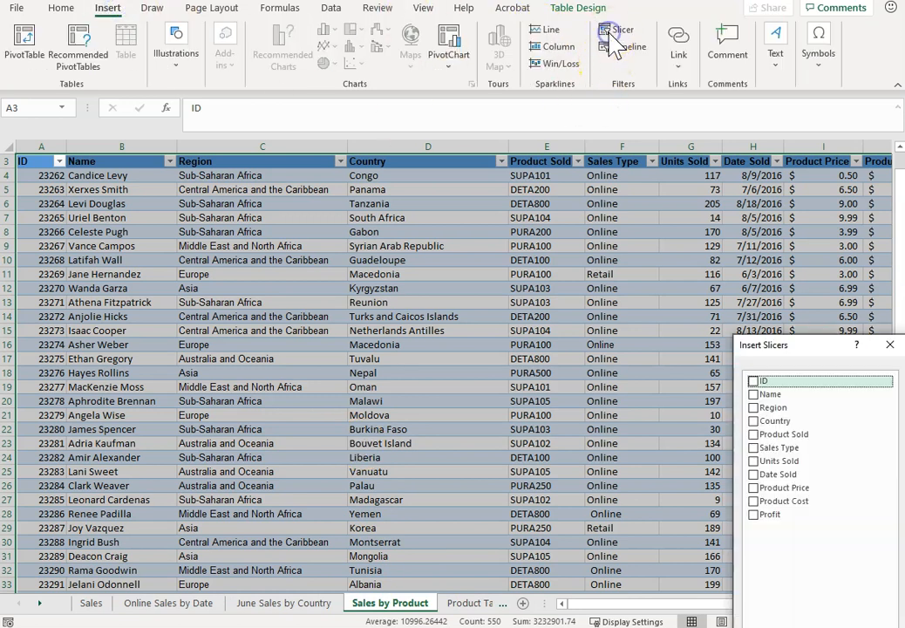
drag(797, 348, 694, 276)
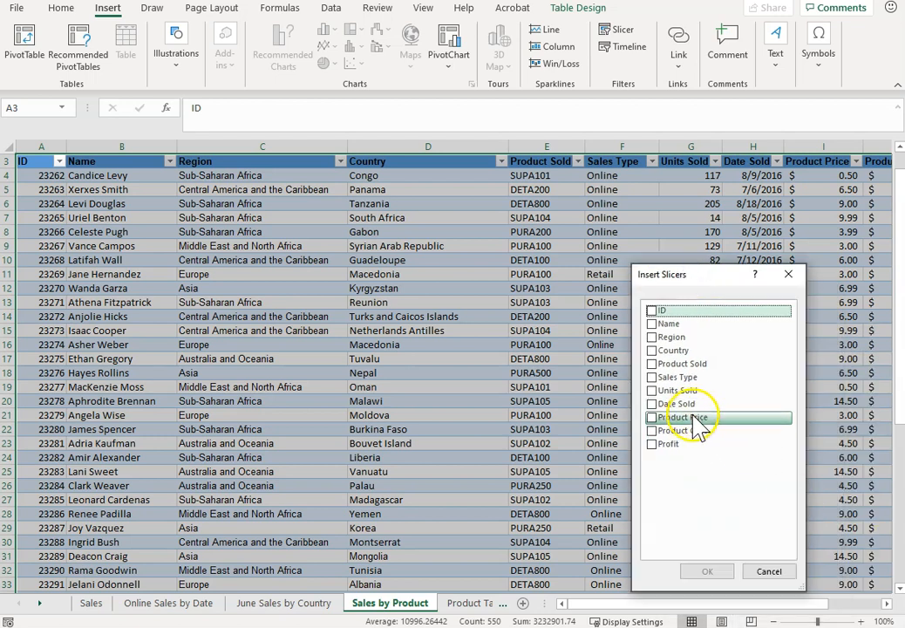
click(651, 364)
click(706, 571)
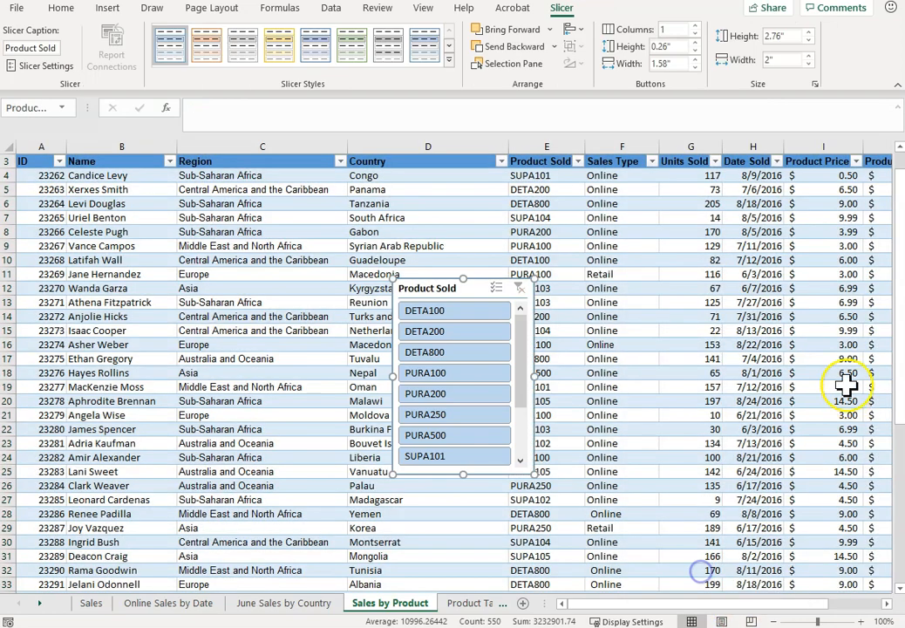
Move the Product Sold slicer into the empty columns beside Profit, level with the table's header row.
ctrl+scroll(394, 274, down, 1)
ctrl+scroll(394, 274, down, 2)
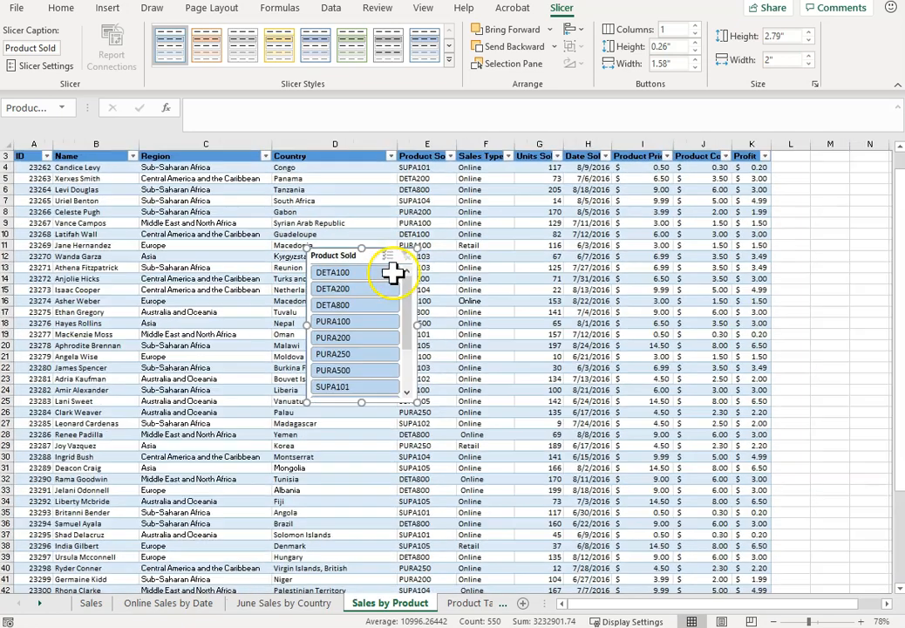
scroll(898, 240, up, 1)
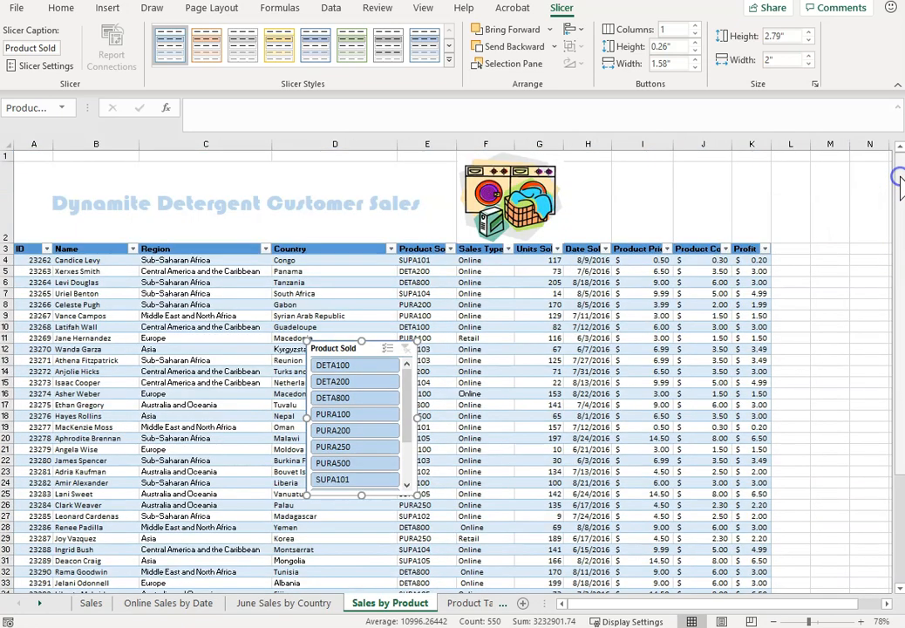
drag(369, 347, 810, 252)
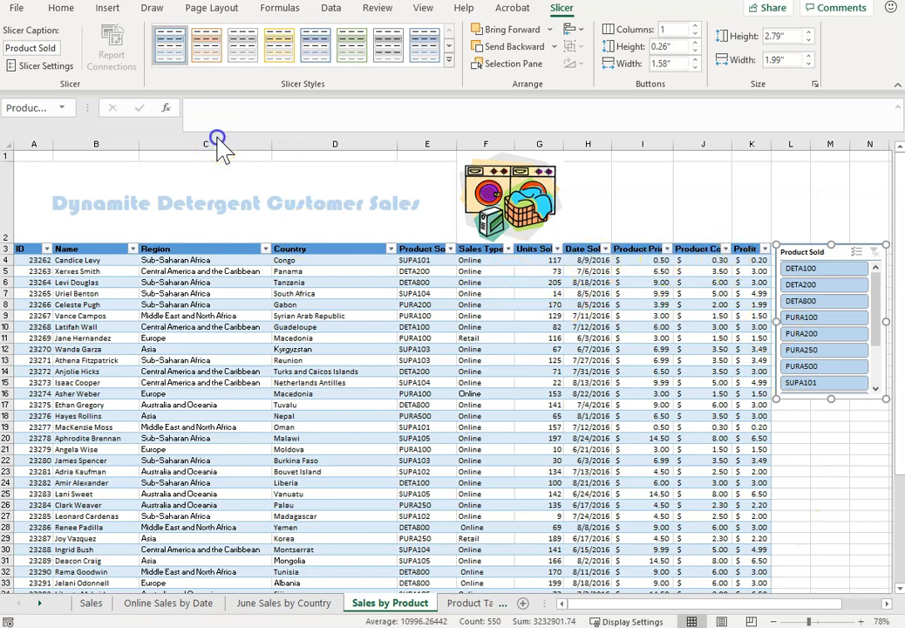
Hide the Region column and shift the Product Sold slicer closer to the table, starting around column M.
right_click(235, 137)
click(266, 374)
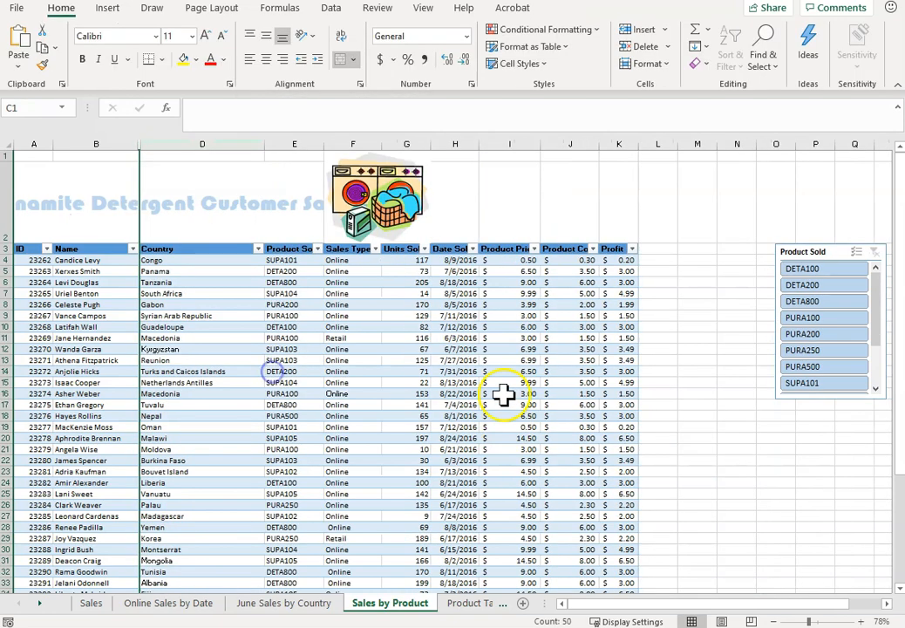
scroll(504, 394, up, 2)
drag(858, 269, 748, 265)
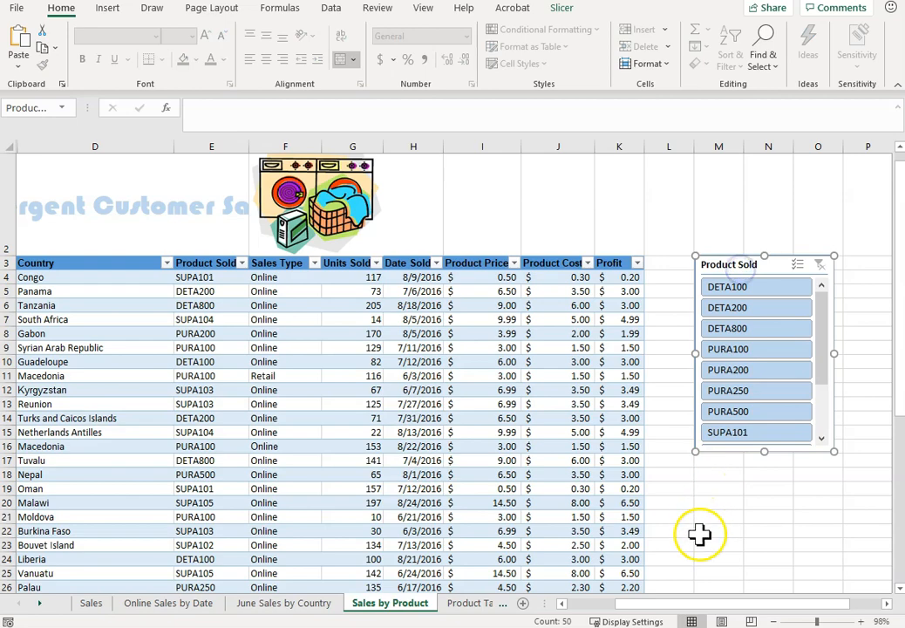
Set the Product Sold slicer's height to 2.09 inches.
drag(676, 603, 600, 606)
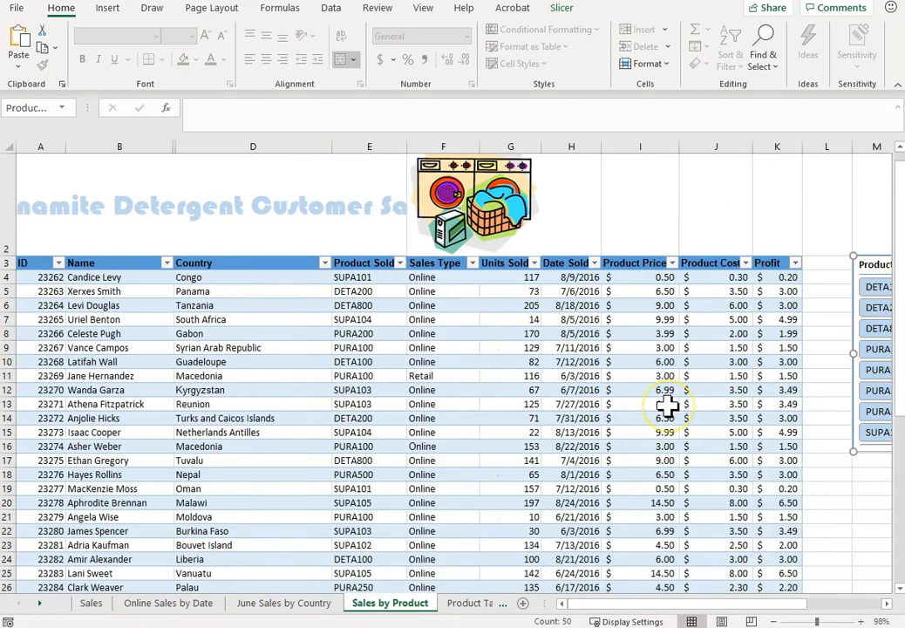
scroll(668, 405, down, 1)
scroll(777, 471, down, 1)
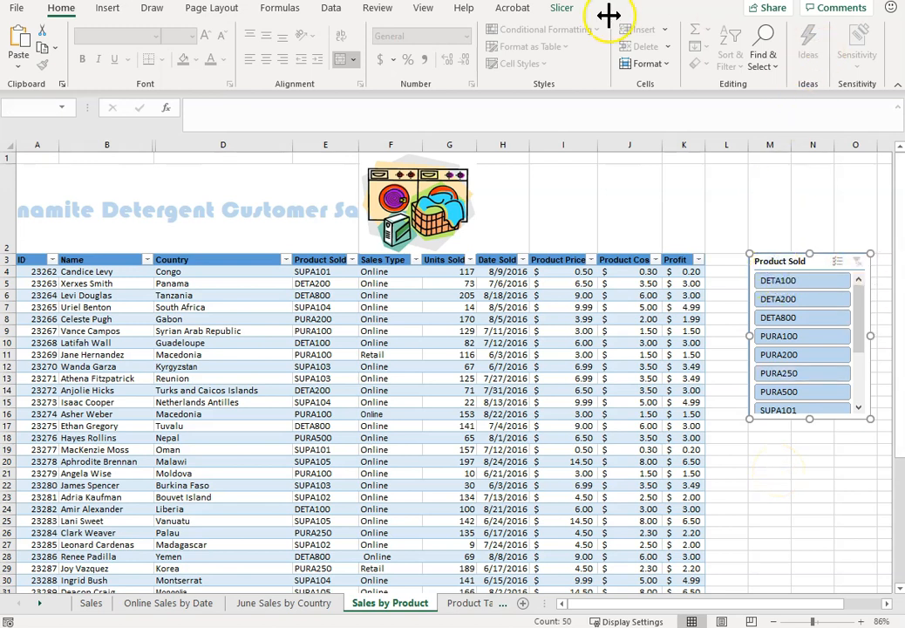
click(562, 8)
click(786, 36)
text(2.0)
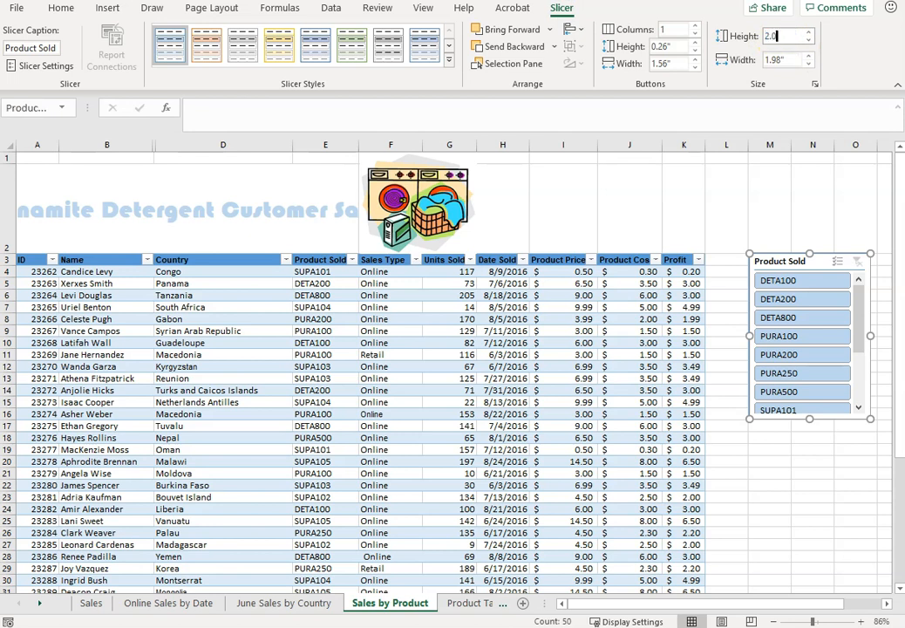
text(9)
key(Return)
Filter the table to DETA100 and DETA200 with the slicer and sort it A to Z by Product Sold.
mouse_move(859, 297)
mouse_down()
mouse_move(865, 364)
mouse_move(862, 288)
mouse_up()
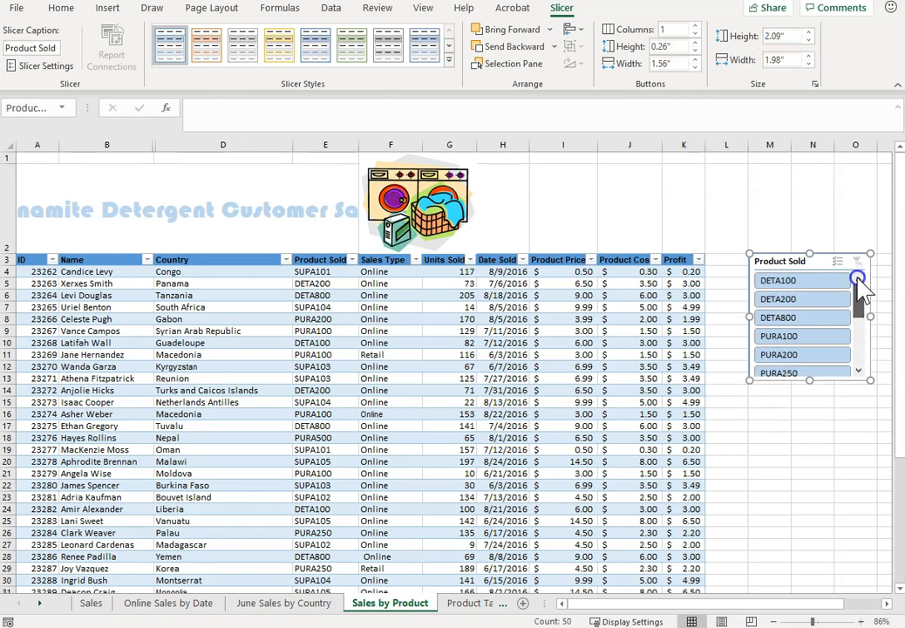
click(818, 285)
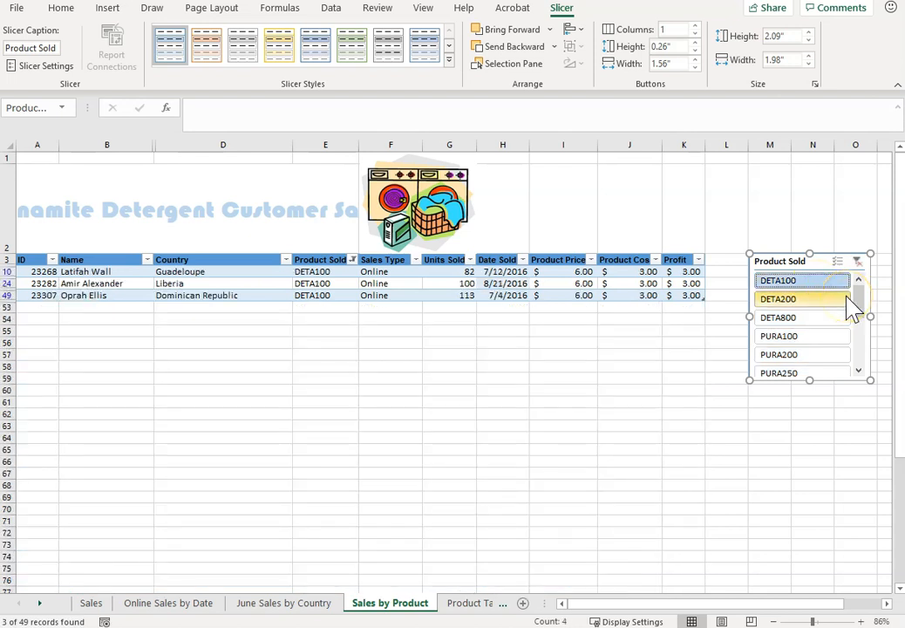
click(813, 305)
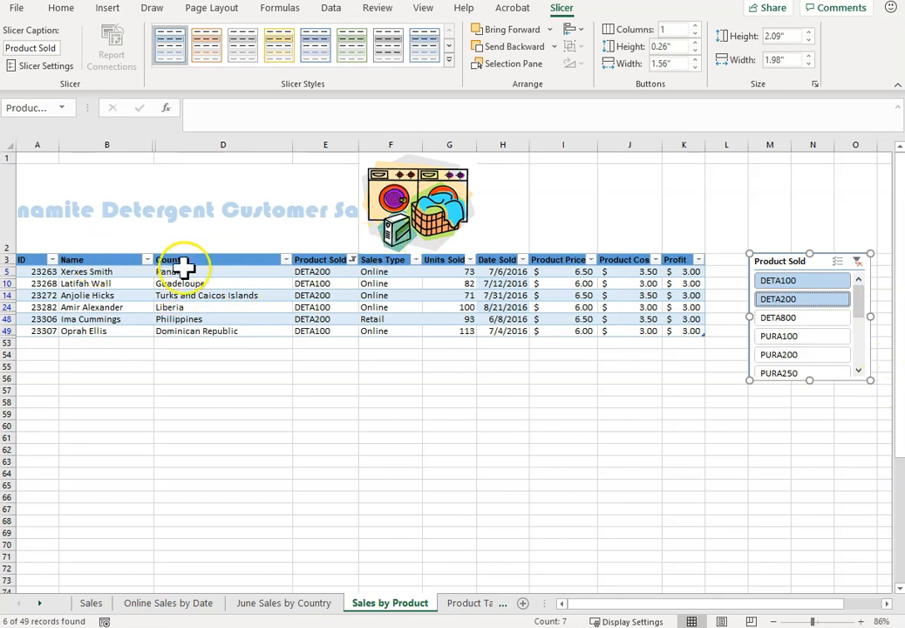
click(352, 259)
click(314, 276)
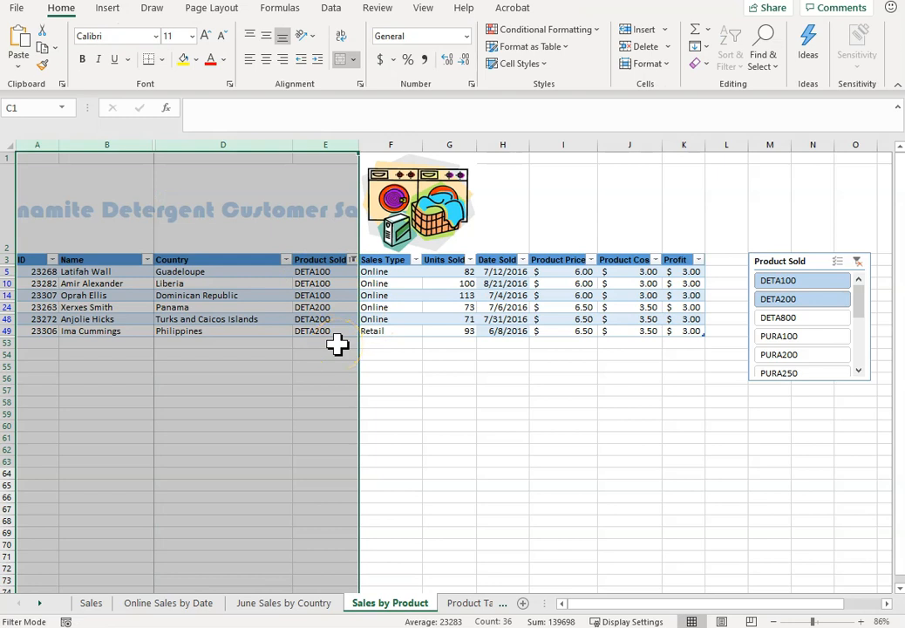
Add a total row to the Sales by Product table and make it calculate the average of Product Price.
click(410, 294)
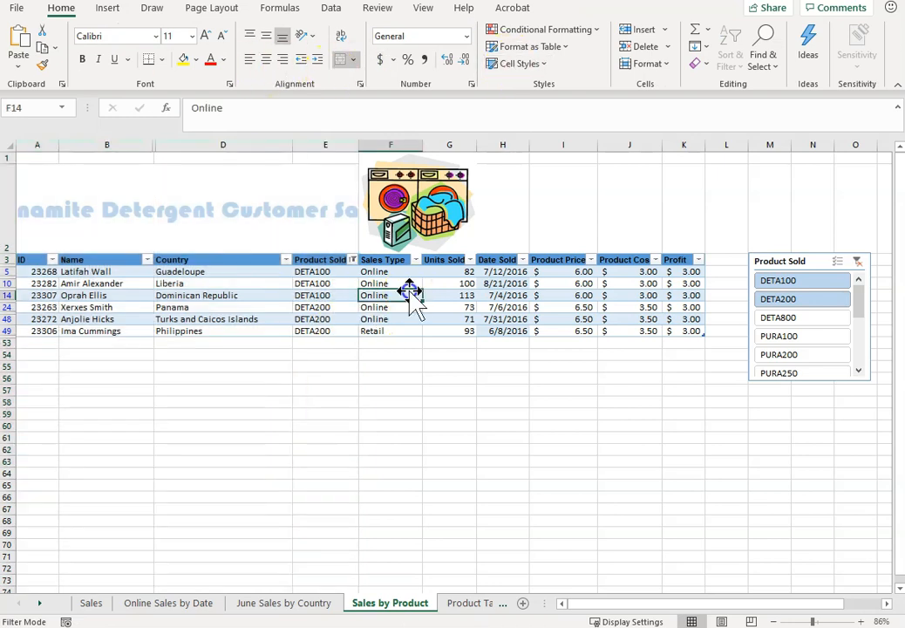
click(580, 11)
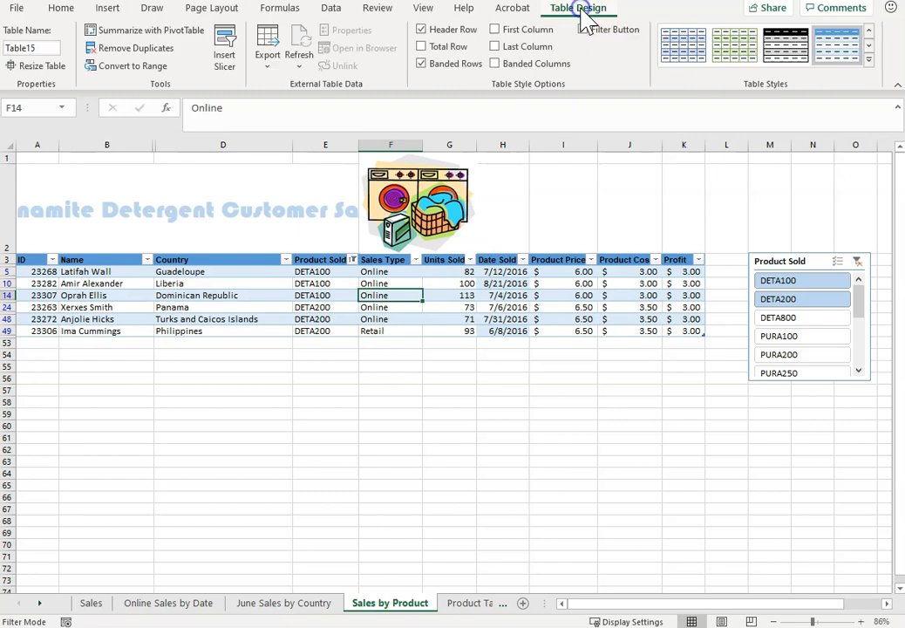
click(424, 47)
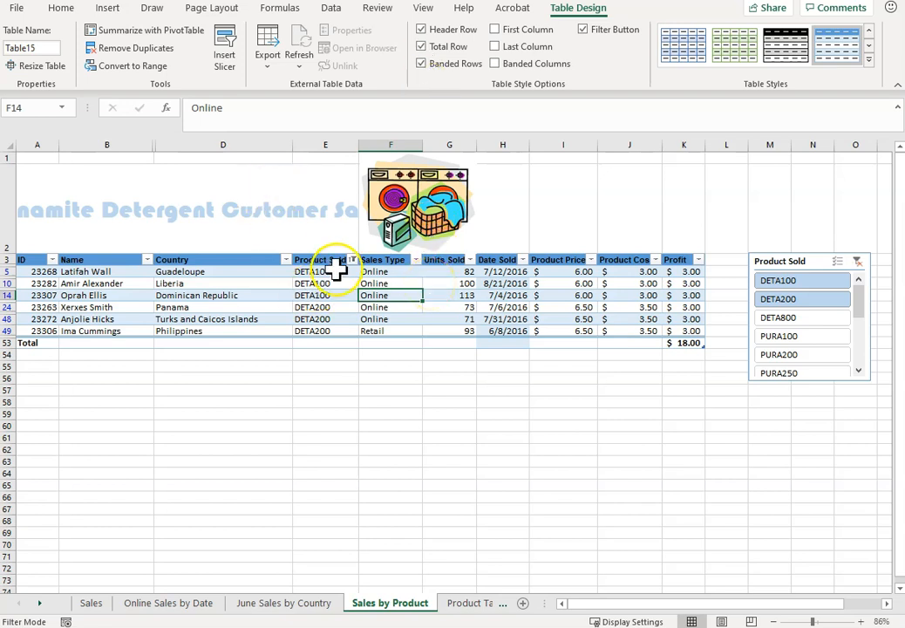
click(559, 342)
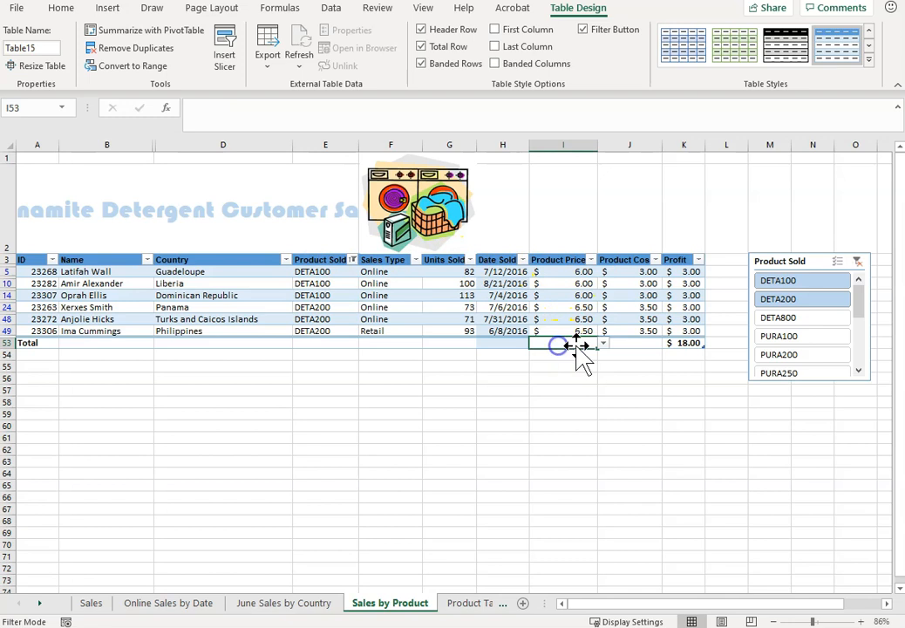
click(601, 344)
click(586, 363)
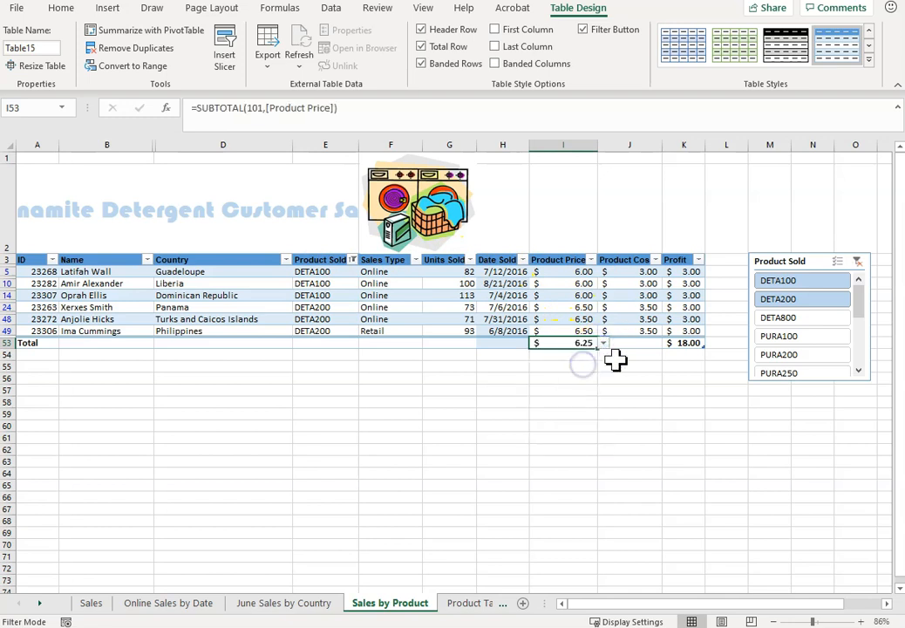
Set the total row's Product Cost and Profit cells to calculate the Average.
click(682, 343)
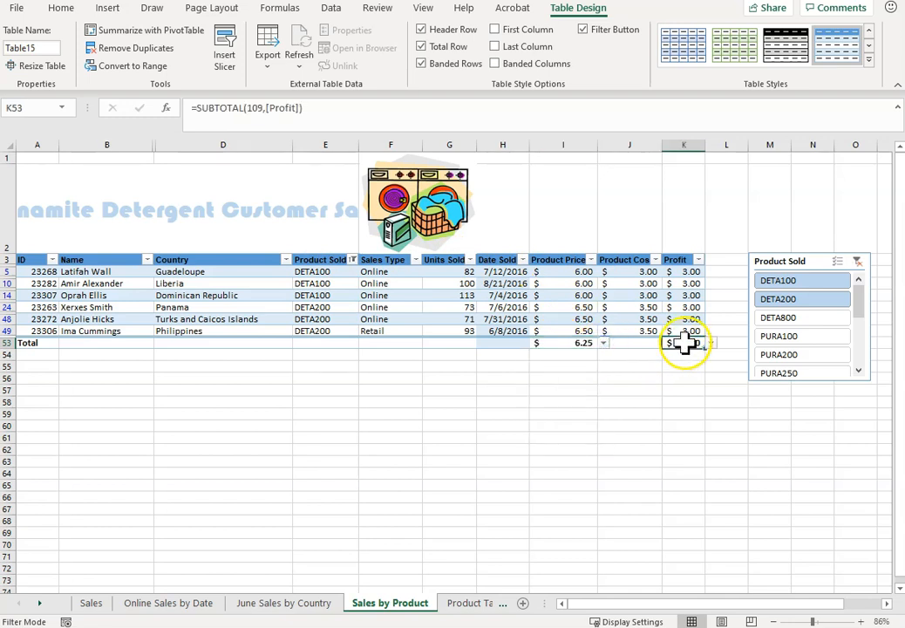
click(652, 347)
click(667, 344)
click(638, 363)
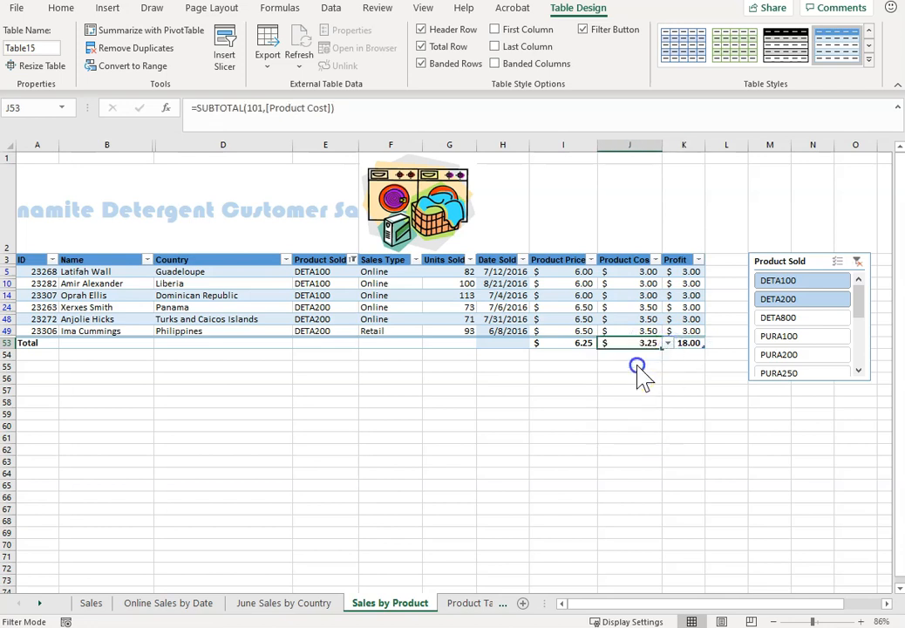
click(689, 345)
click(711, 343)
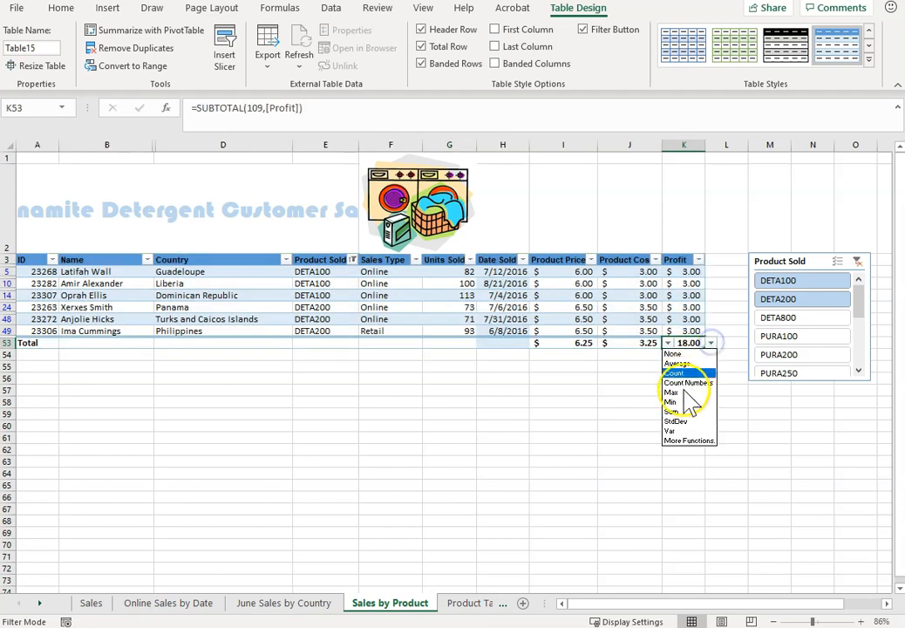
click(679, 363)
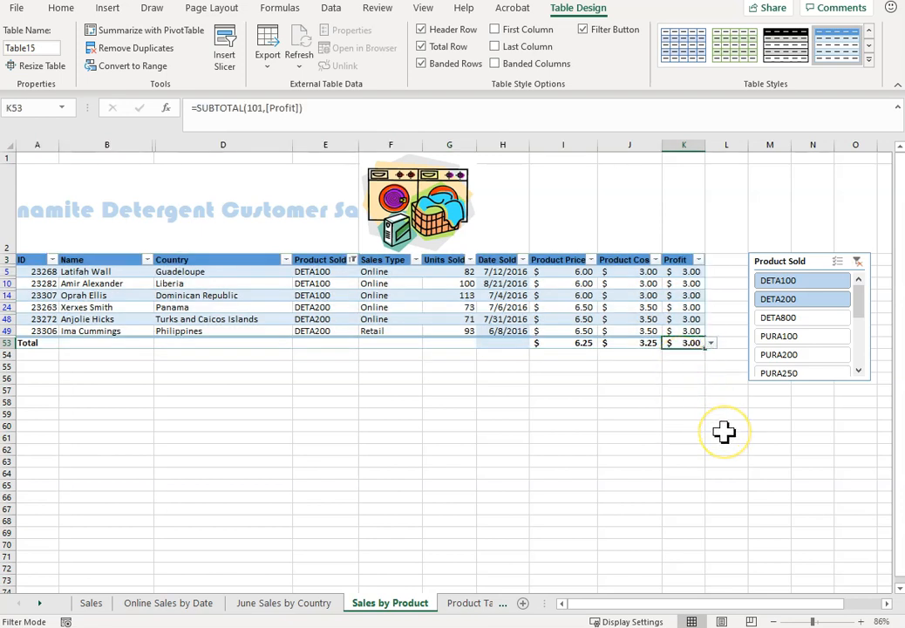
Change the total row's label in the ID column to Average.
click(48, 343)
text(Aver)
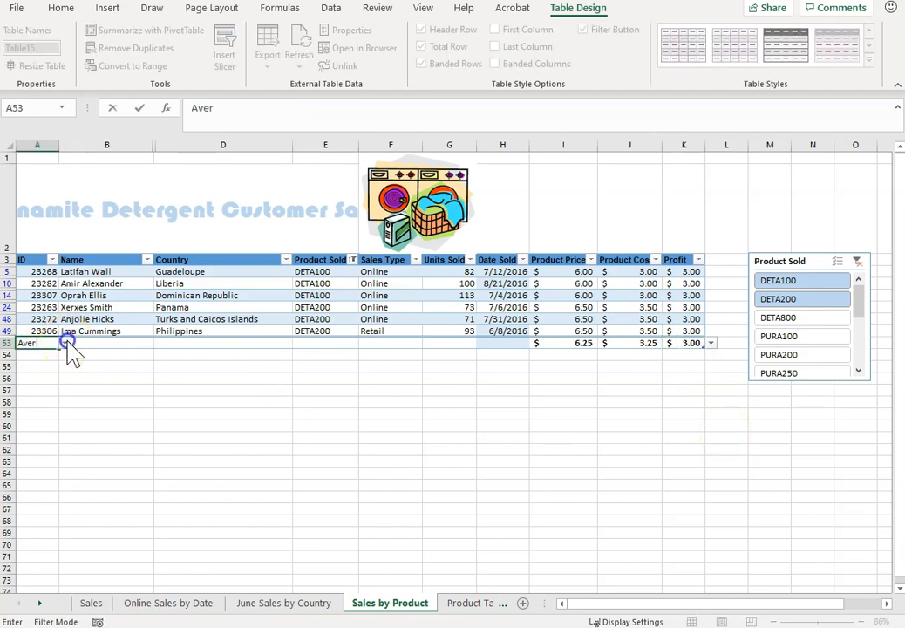
click(68, 341)
click(55, 365)
text(Average)
key(Return)
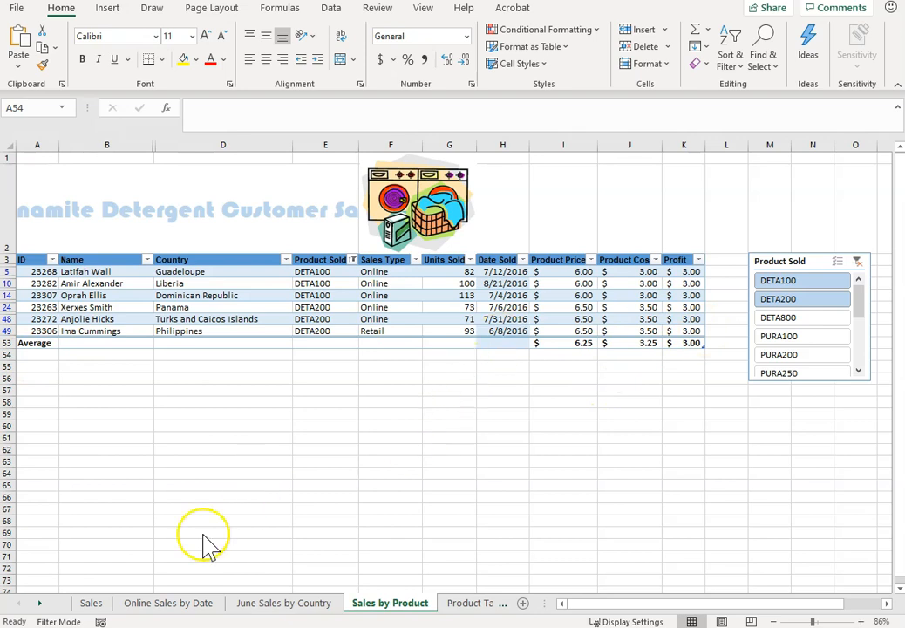
Return to the Sales sheet and create a fourth copy of it, placed before Sales.
click(90, 604)
right_click(91, 604)
key(Escape)
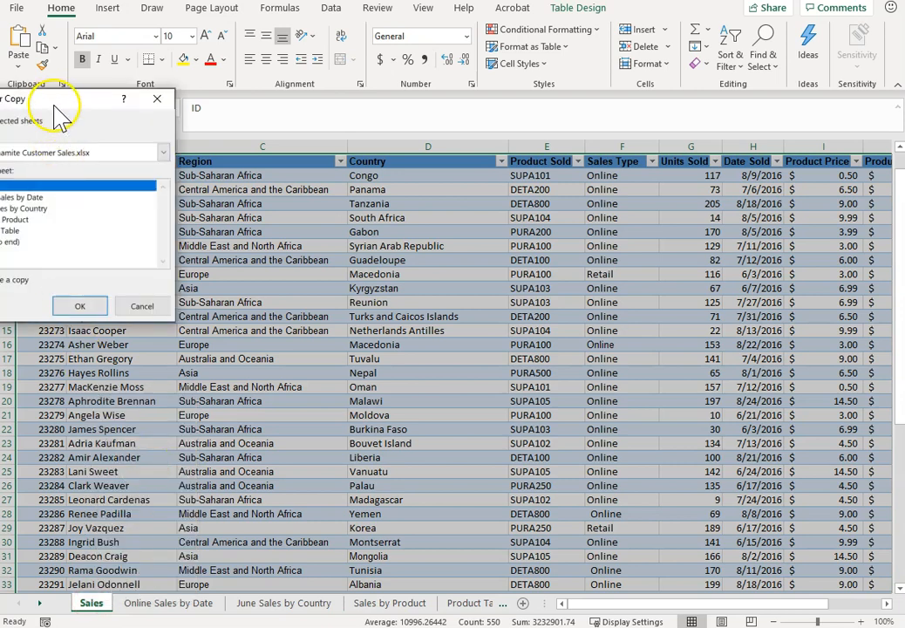
drag(58, 106, 139, 170)
click(68, 341)
click(149, 373)
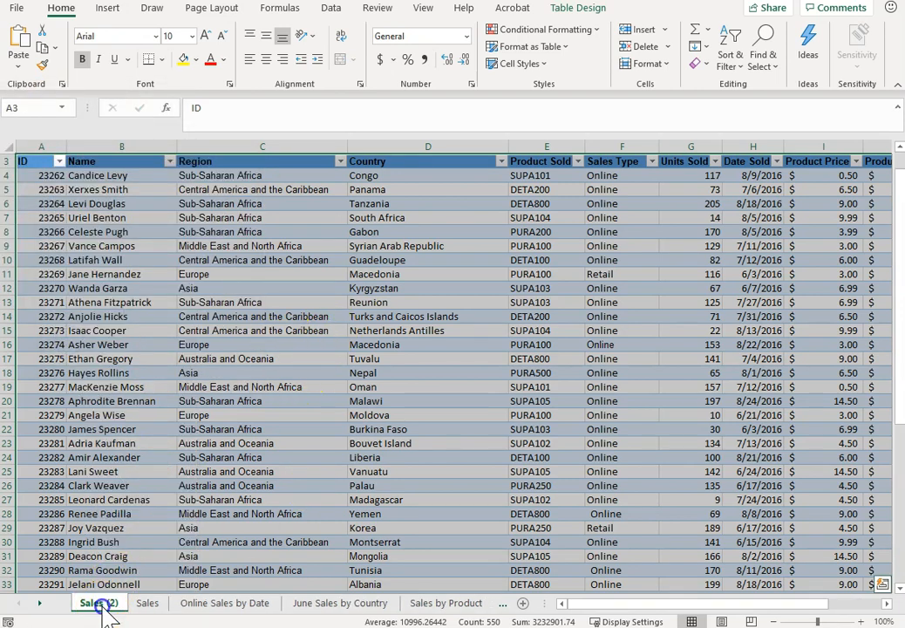
Rename the new Sales copy Subtotals by Date and move it between Sales by Product and Product Table.
double_click(101, 603)
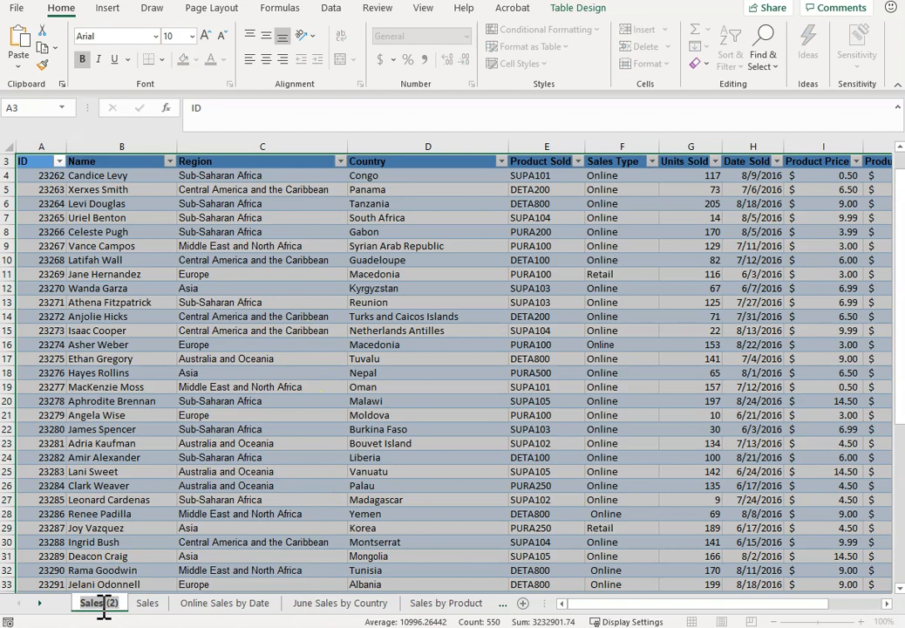
text(Subtota)
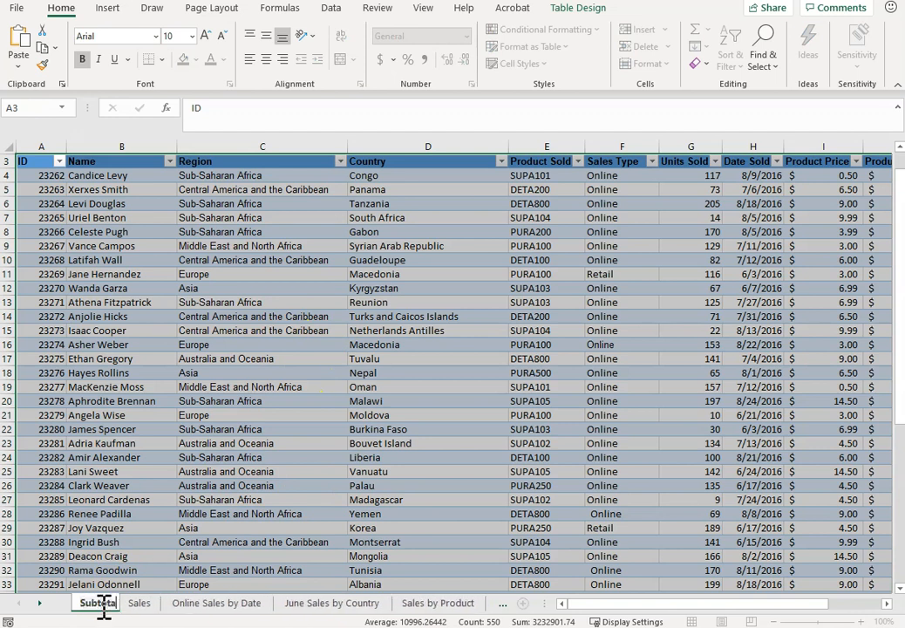
text(ls by Date)
key(Return)
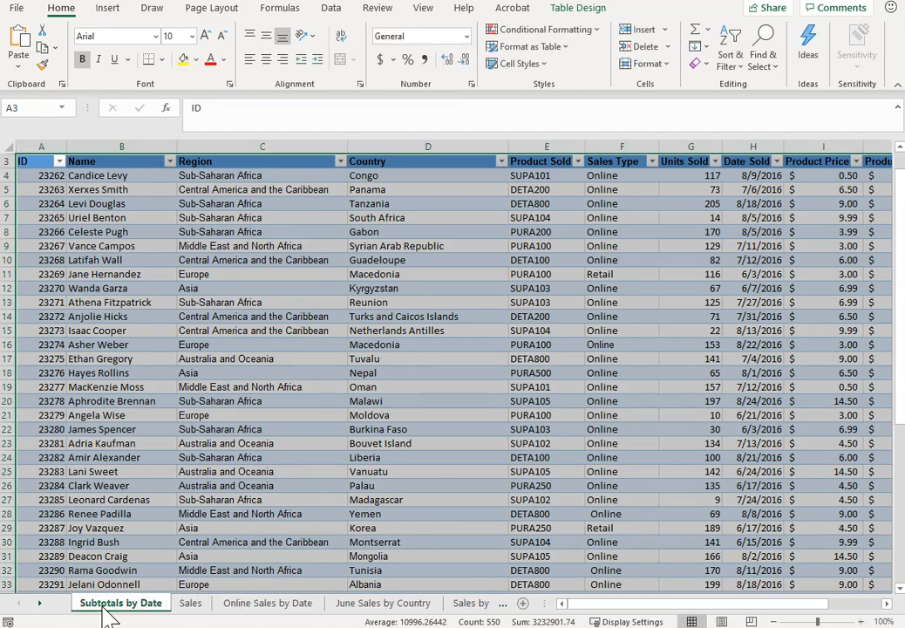
drag(212, 613, 402, 606)
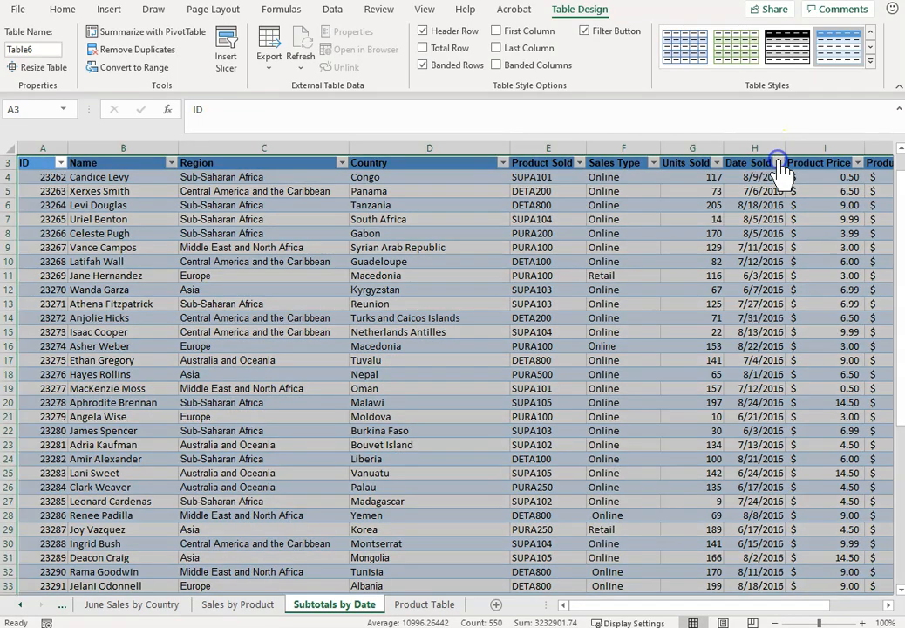
Sort the Subtotals by Date table on Date Sold from oldest to newest.
click(776, 161)
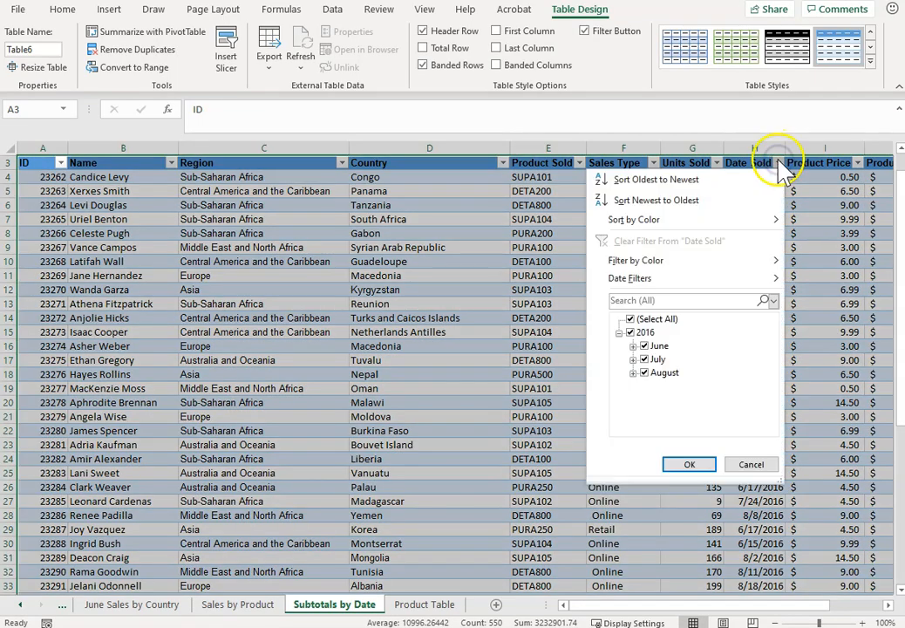
click(656, 180)
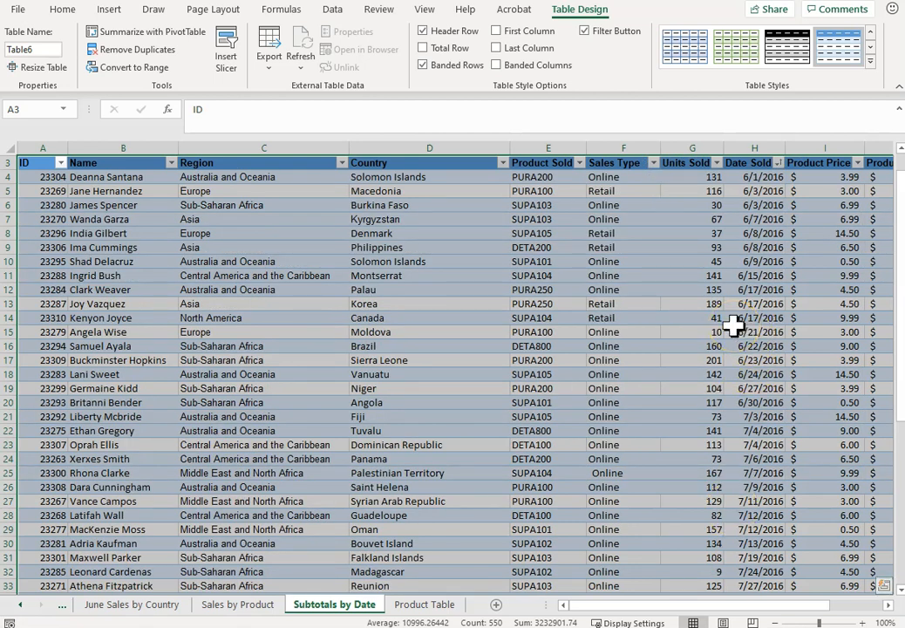
Convert the Subtotals by Date table to a normal range so that subtotals can be added.
click(332, 9)
click(737, 48)
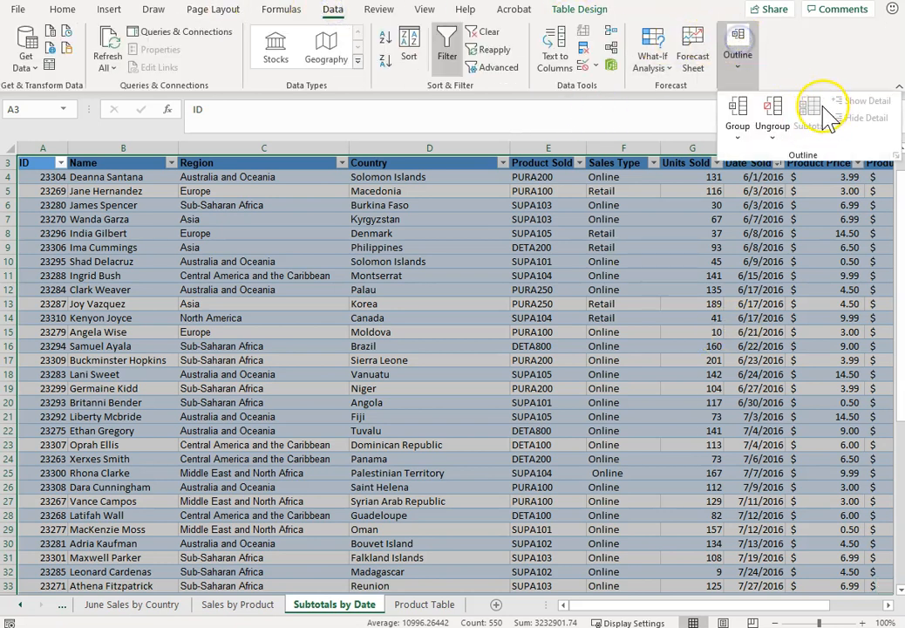
right_click(643, 211)
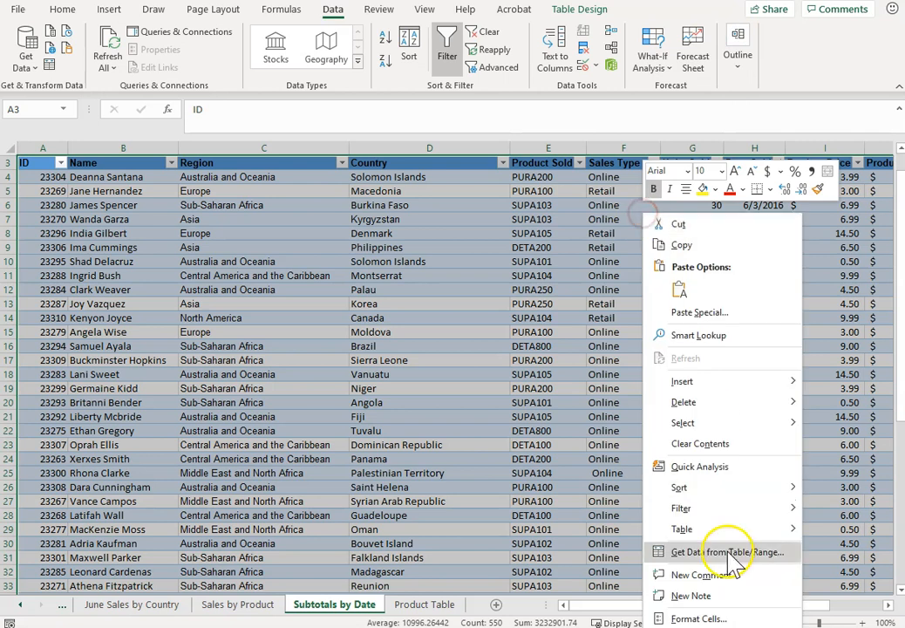
mouse_move(682, 529)
click(839, 550)
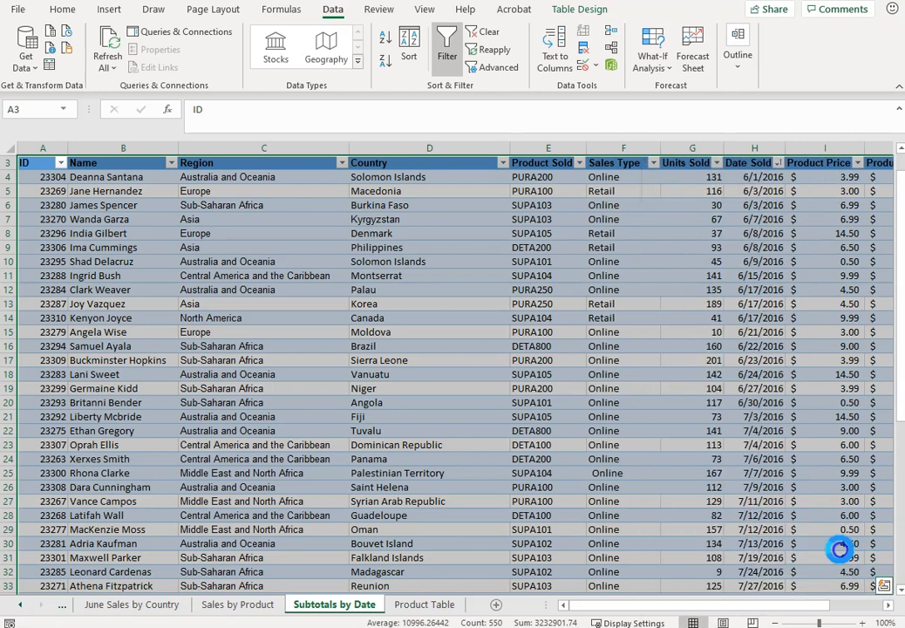
click(442, 357)
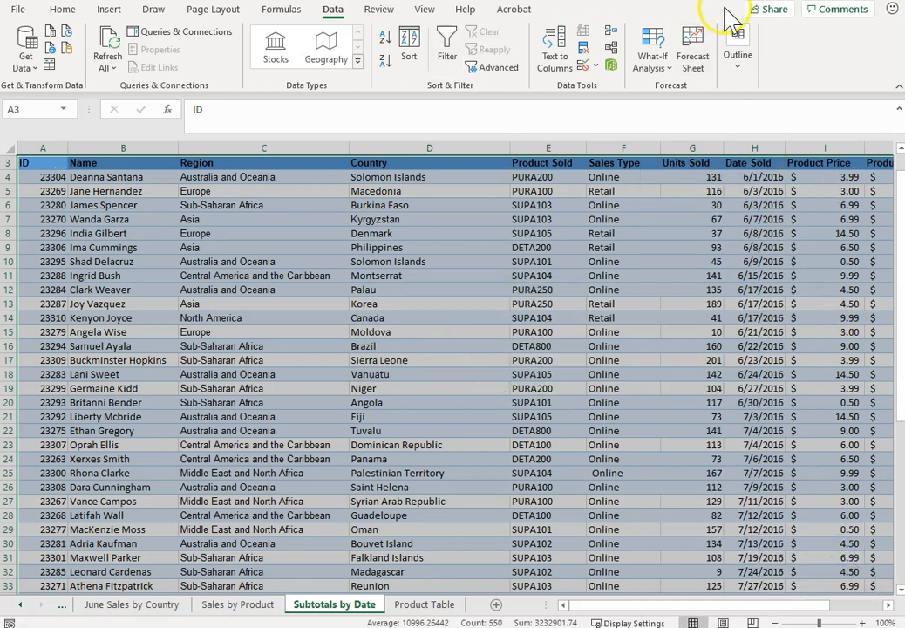
Add subtotals to the Subtotals by Date data that sum Profit at each change in Date Sold.
click(736, 48)
click(755, 157)
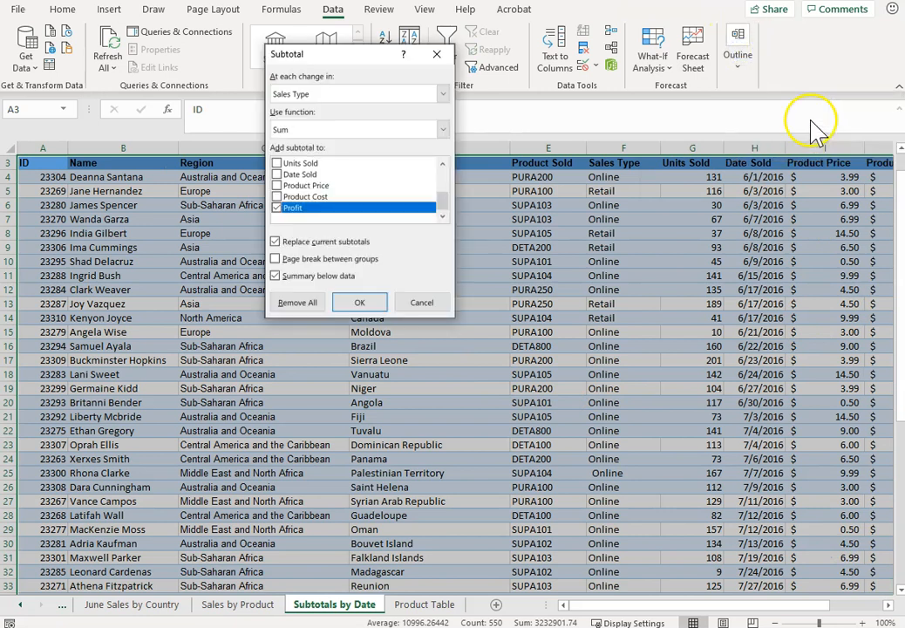
click(349, 129)
click(357, 94)
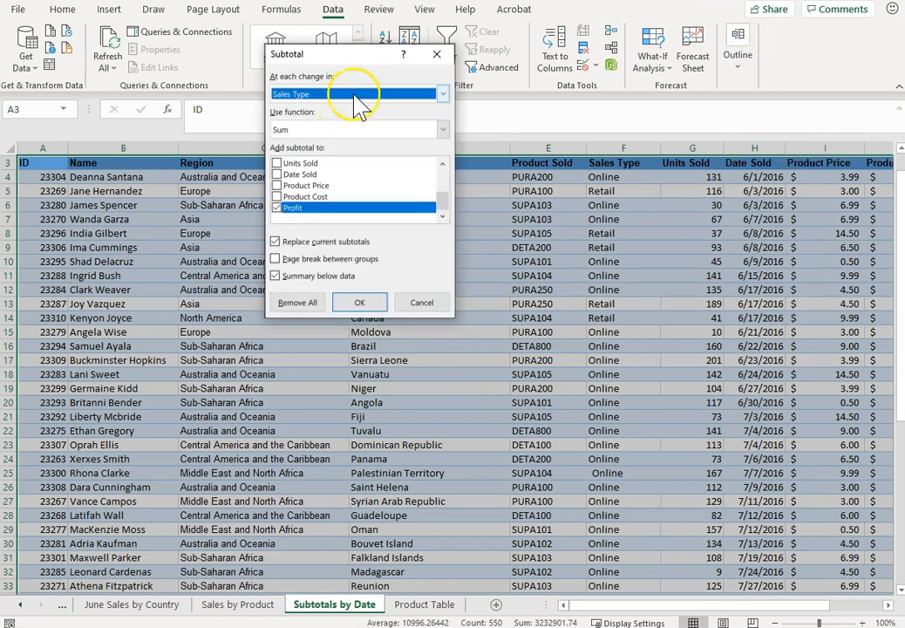
click(355, 95)
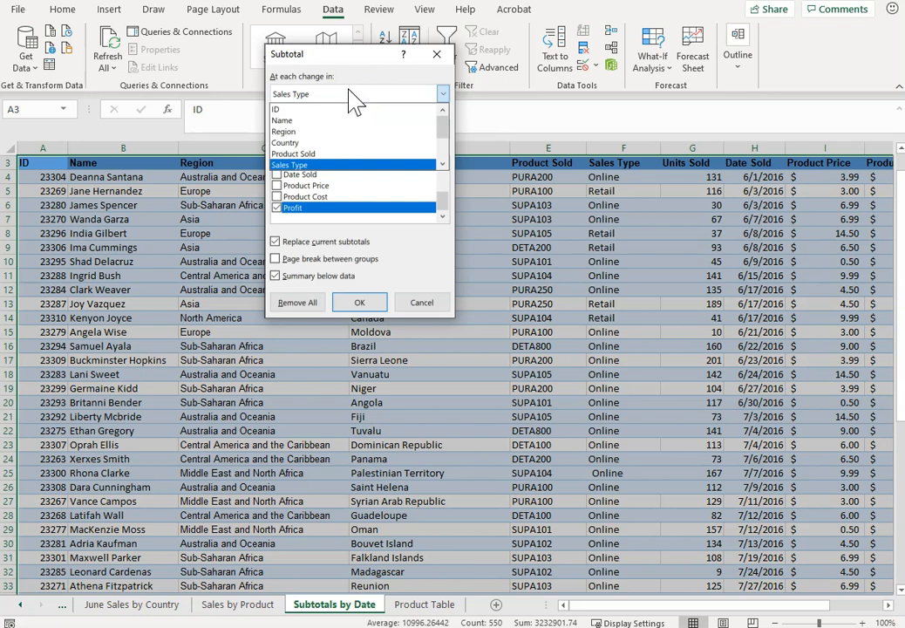
click(442, 163)
click(442, 163)
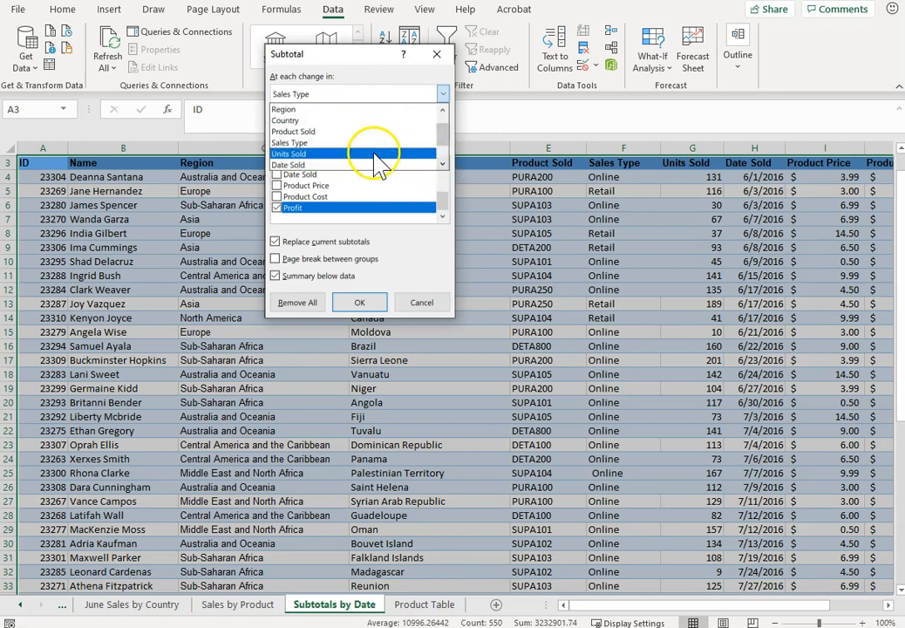
click(443, 166)
click(444, 165)
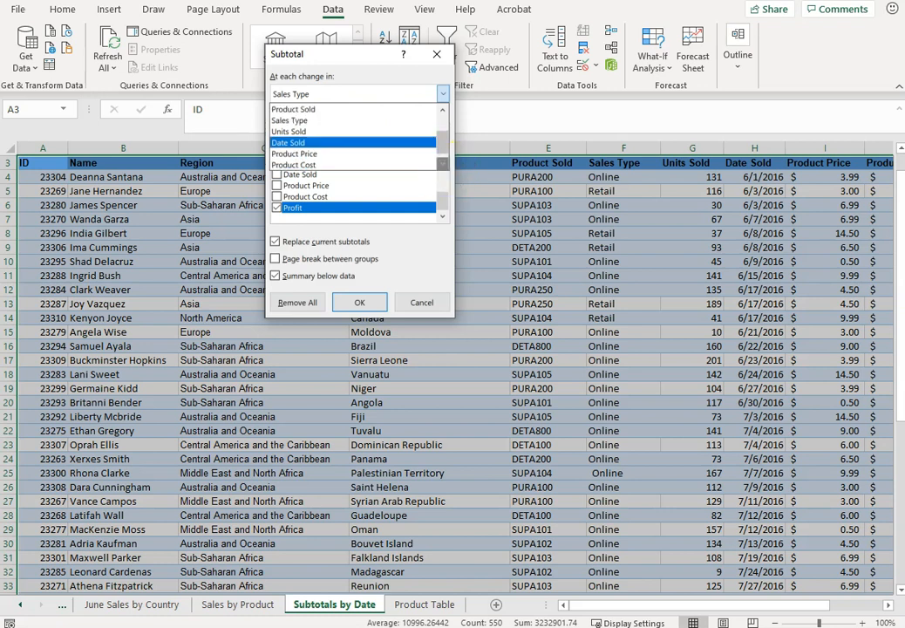
click(363, 144)
click(352, 301)
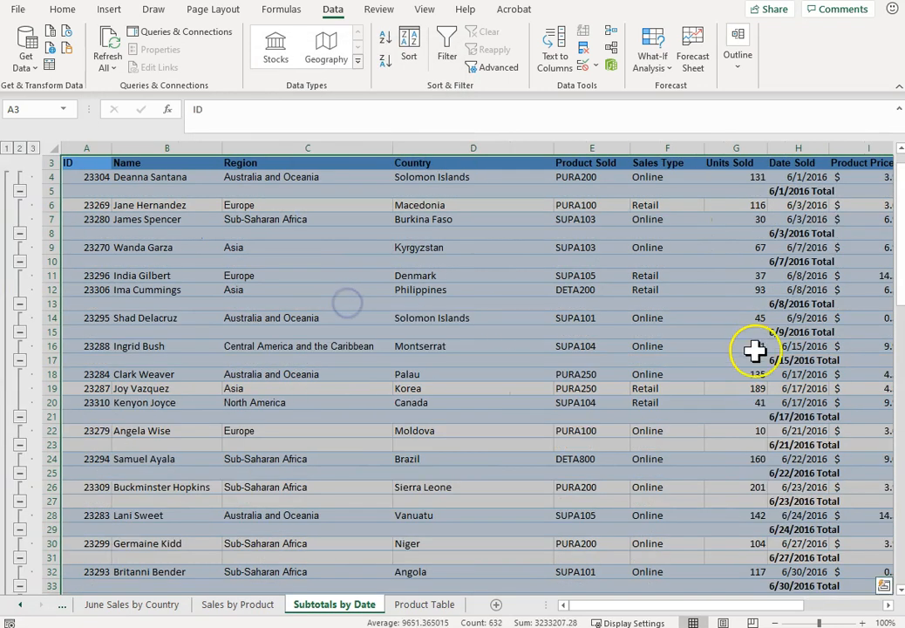
Collapse the outline to level 2 to show only the date totals and review the Profit values down to the grand total.
drag(721, 605, 828, 612)
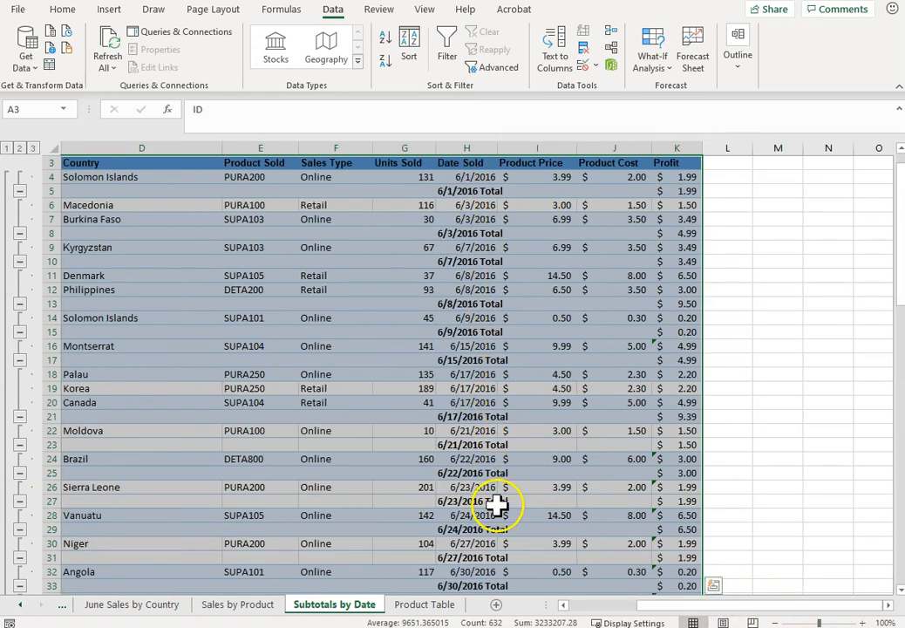
click(20, 149)
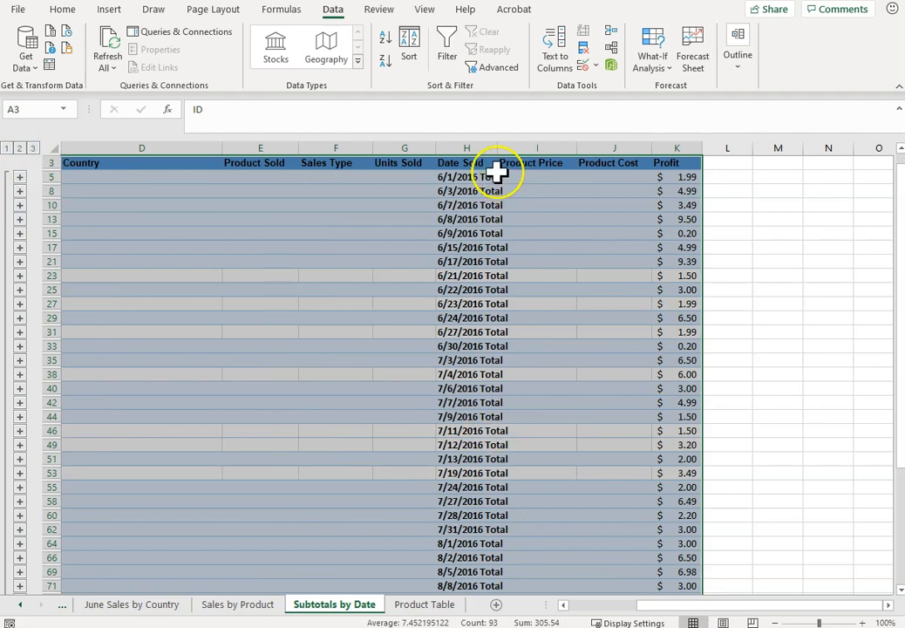
drag(899, 293, 898, 433)
drag(898, 494, 897, 535)
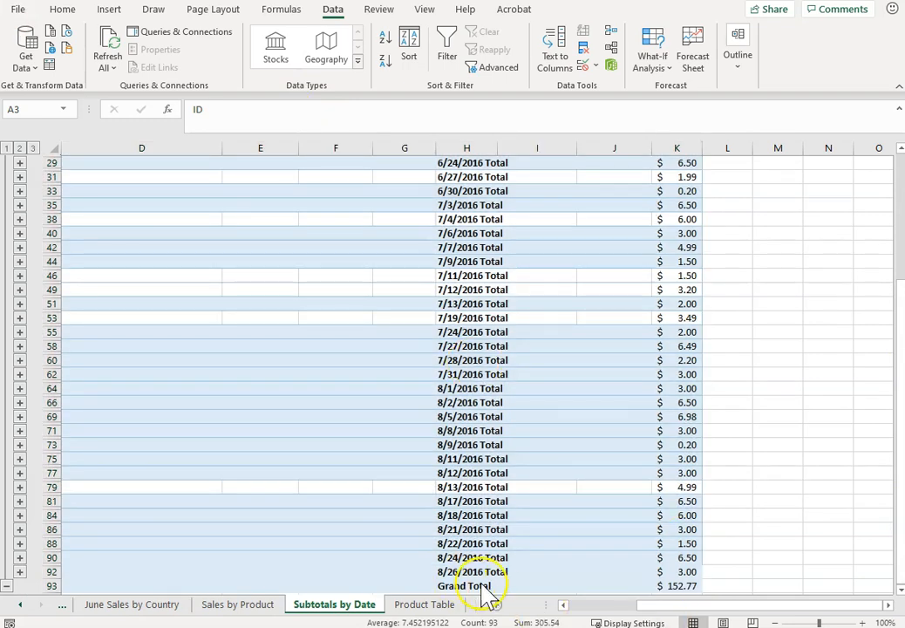
Return to the Sales sheet and create another copy of it, placed before Sales.
click(24, 604)
right_click(92, 605)
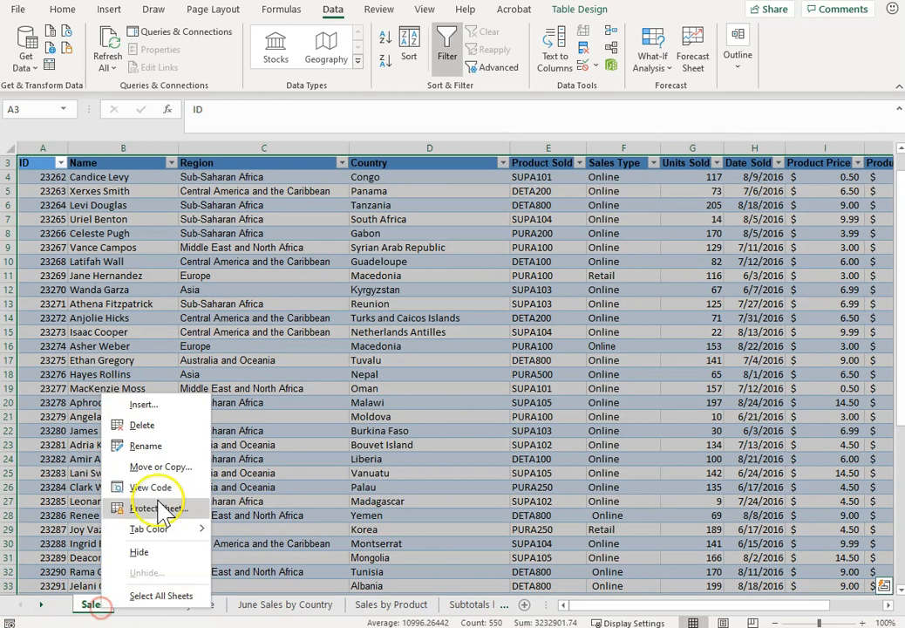
click(161, 466)
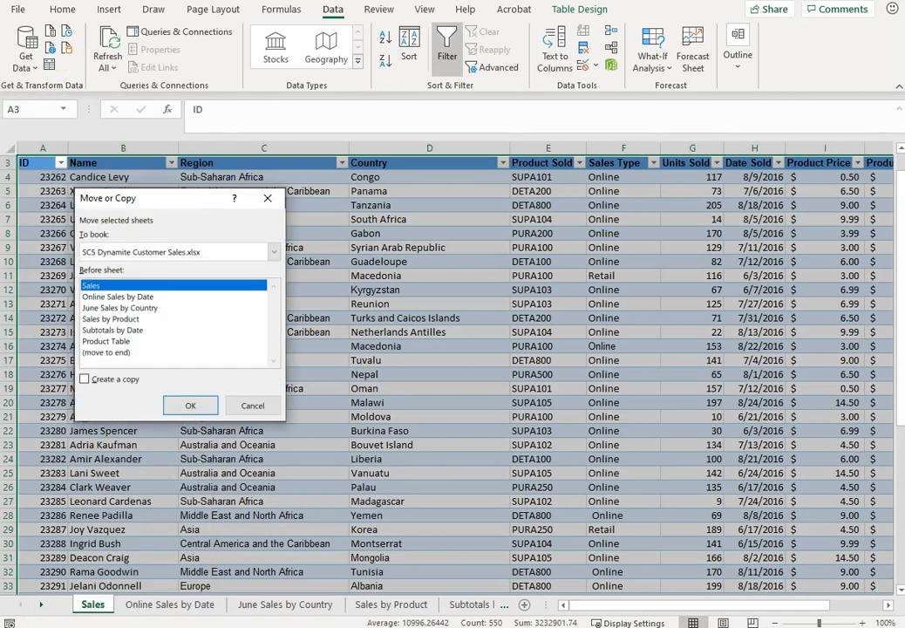
click(96, 379)
click(185, 405)
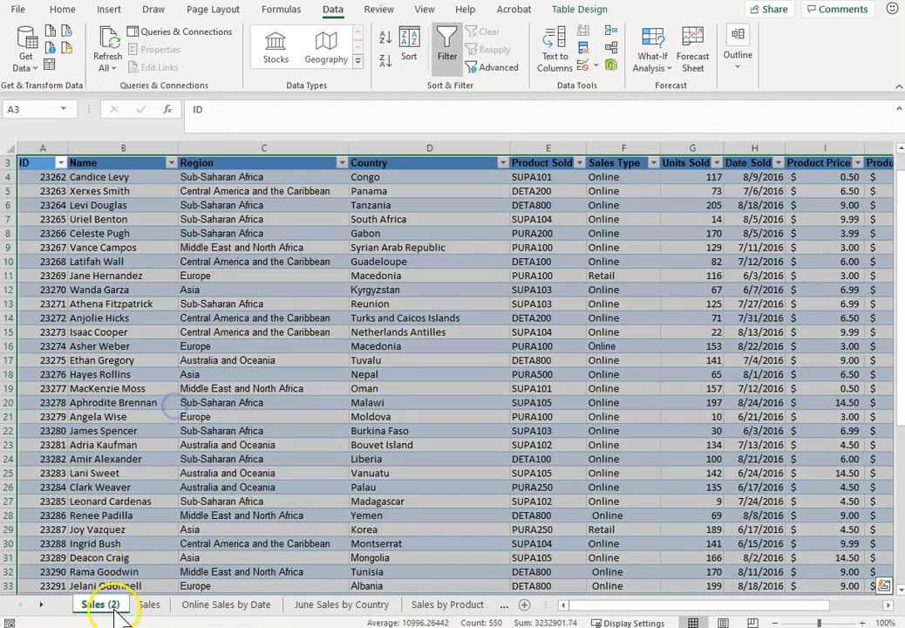
Rename the new Sales copy Subtotals by Type and move it between Subtotals by Date and Product Table.
double_click(103, 606)
text(Subtotals by Type)
key(Return)
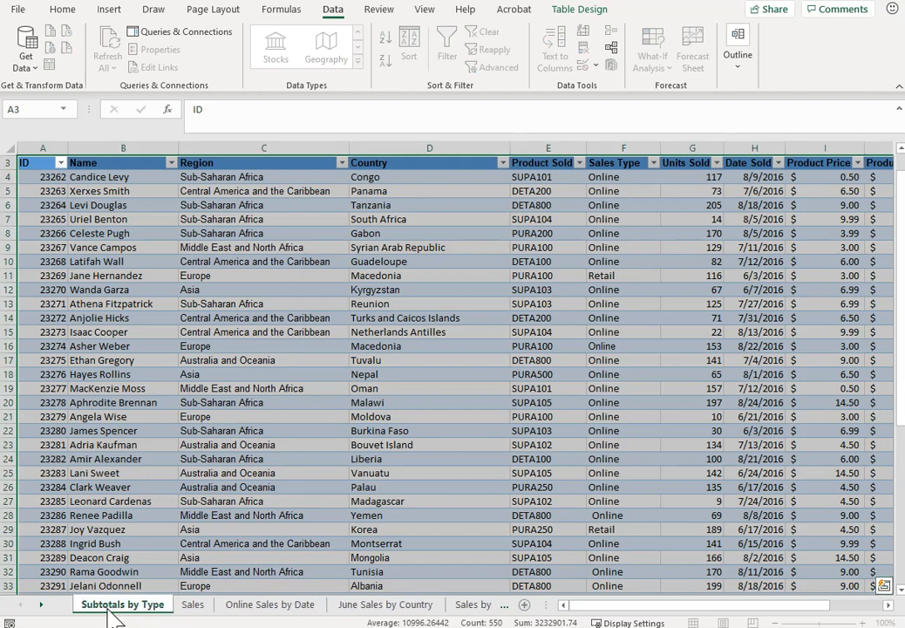
drag(109, 611, 575, 608)
drag(419, 613, 416, 615)
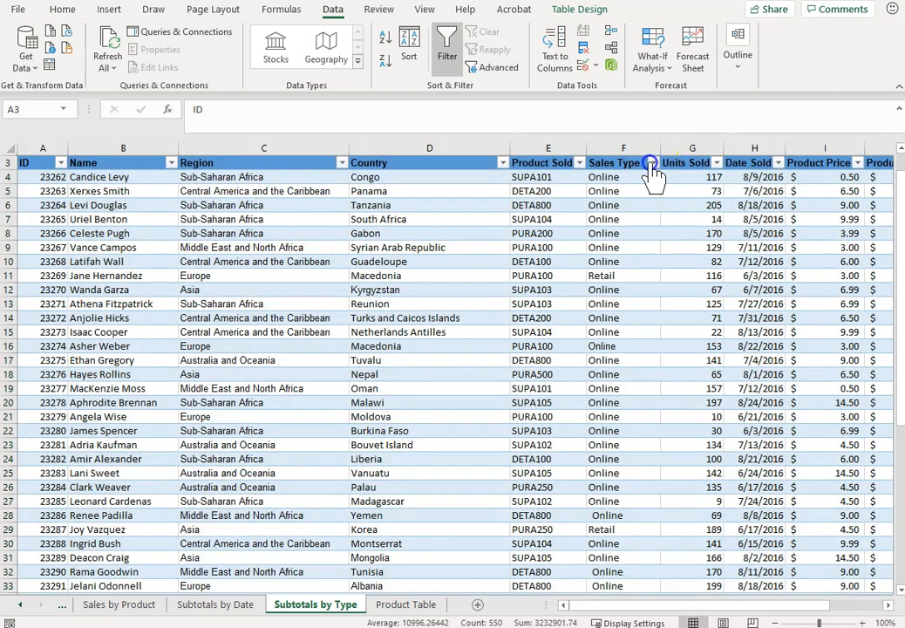
Sort the Subtotals by Type table on Sales Type from A to Z and convert it to a normal range.
click(653, 163)
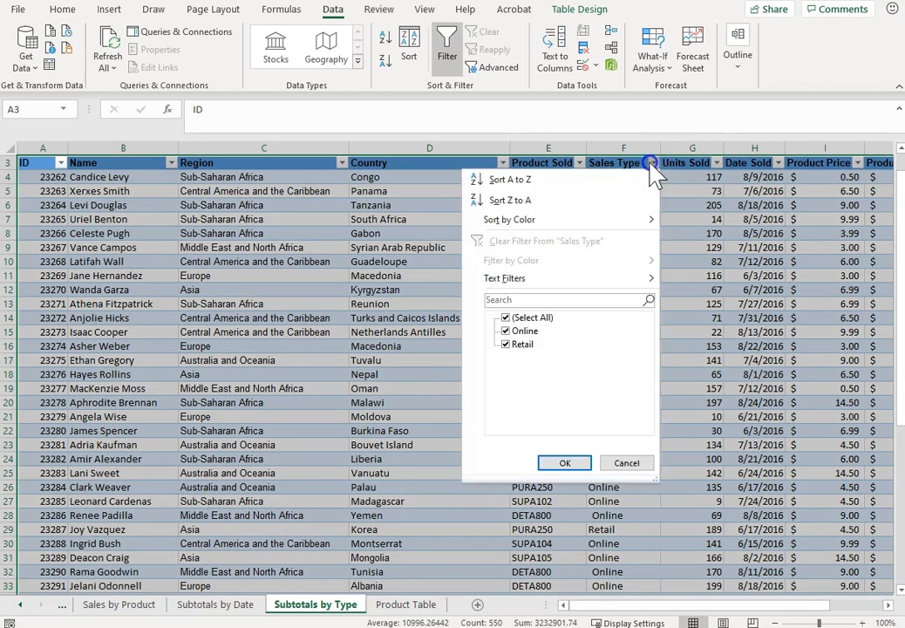
click(619, 178)
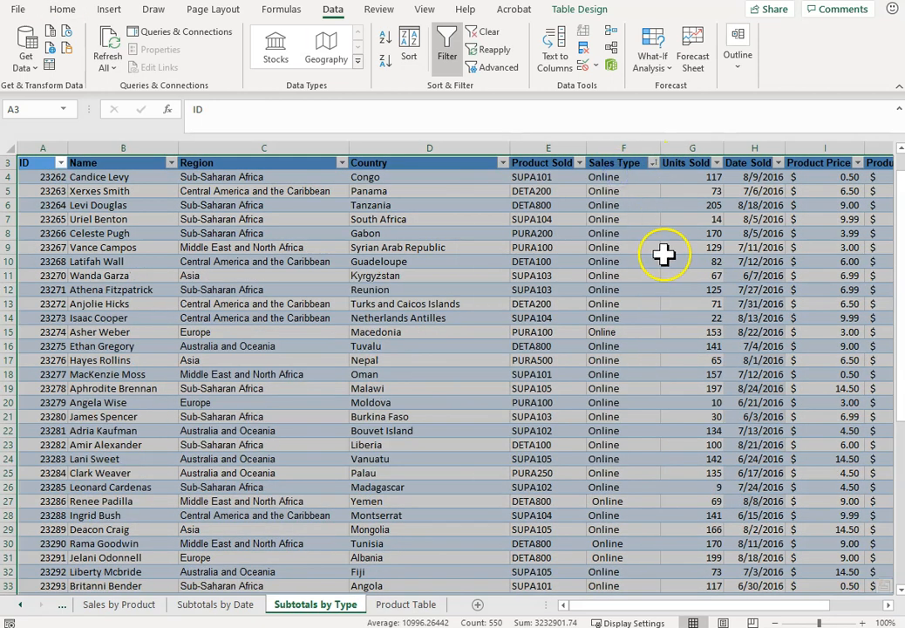
right_click(588, 221)
mouse_move(660, 539)
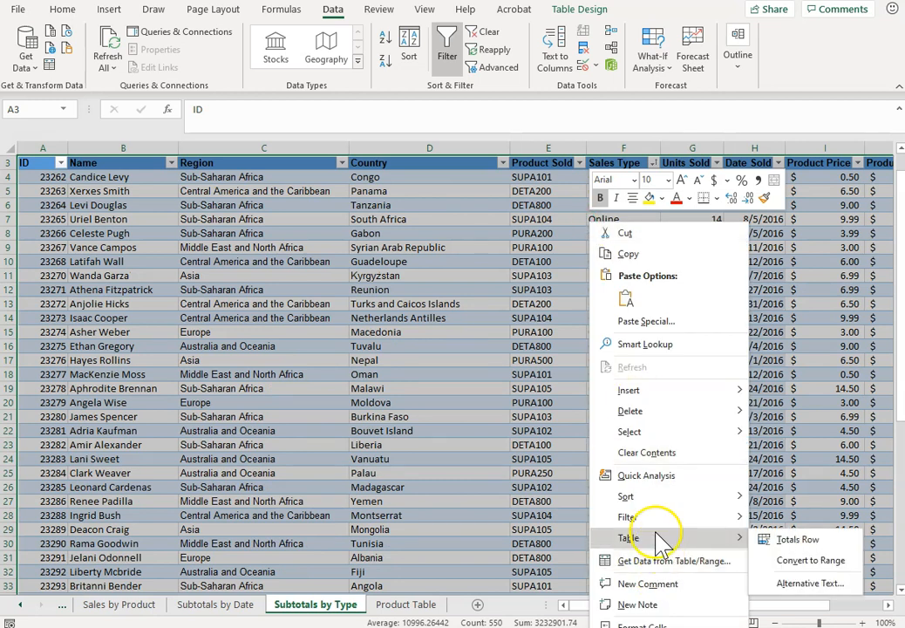
click(809, 560)
click(443, 359)
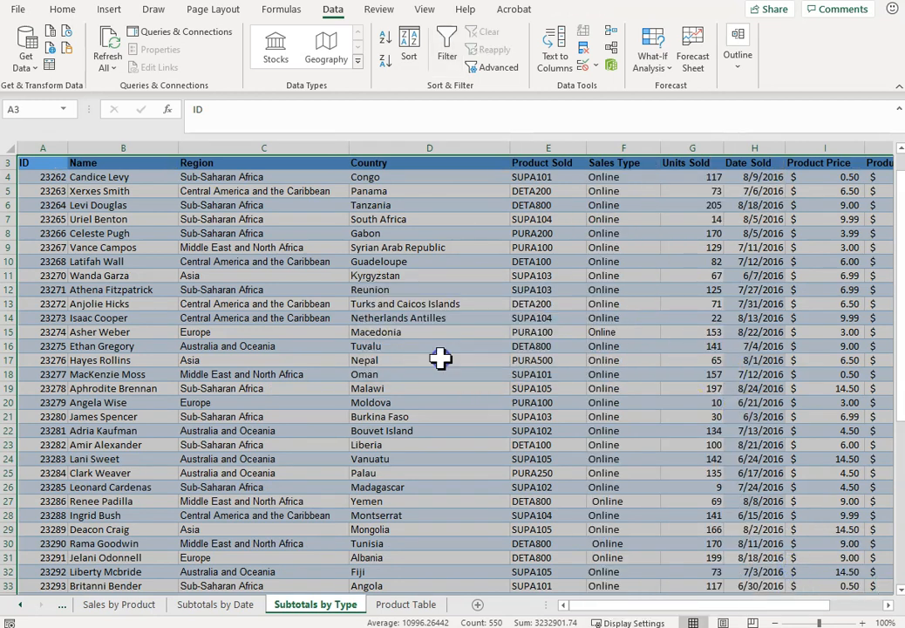
Add subtotals that sum Profit at each change in Sales Type.
click(738, 59)
click(811, 127)
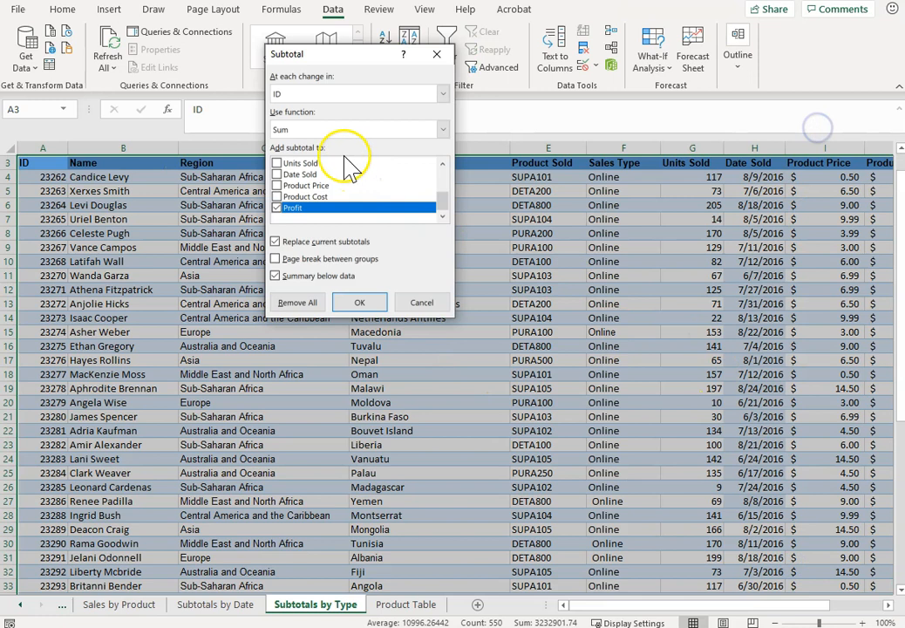
click(303, 93)
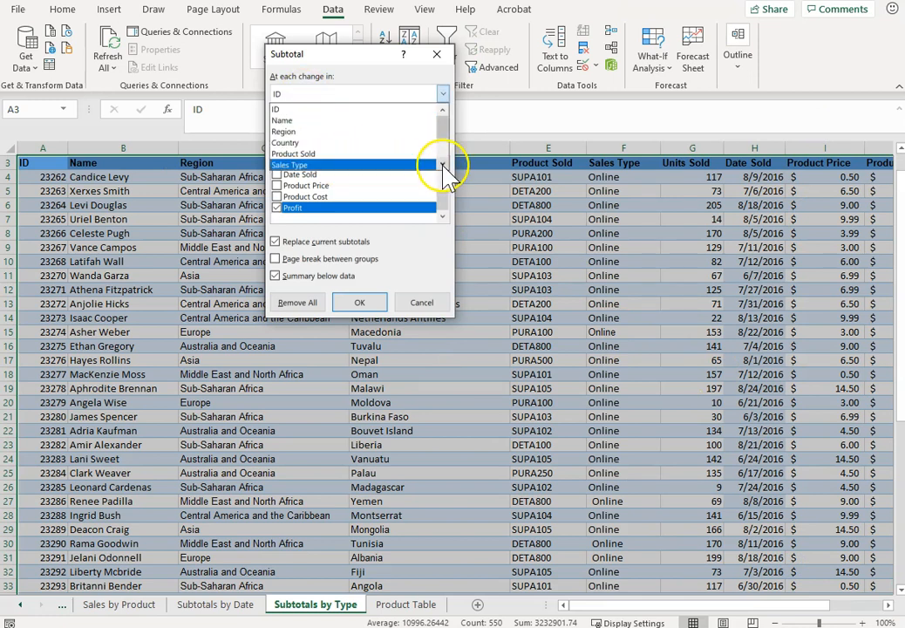
scroll(443, 174, down, 5)
click(352, 109)
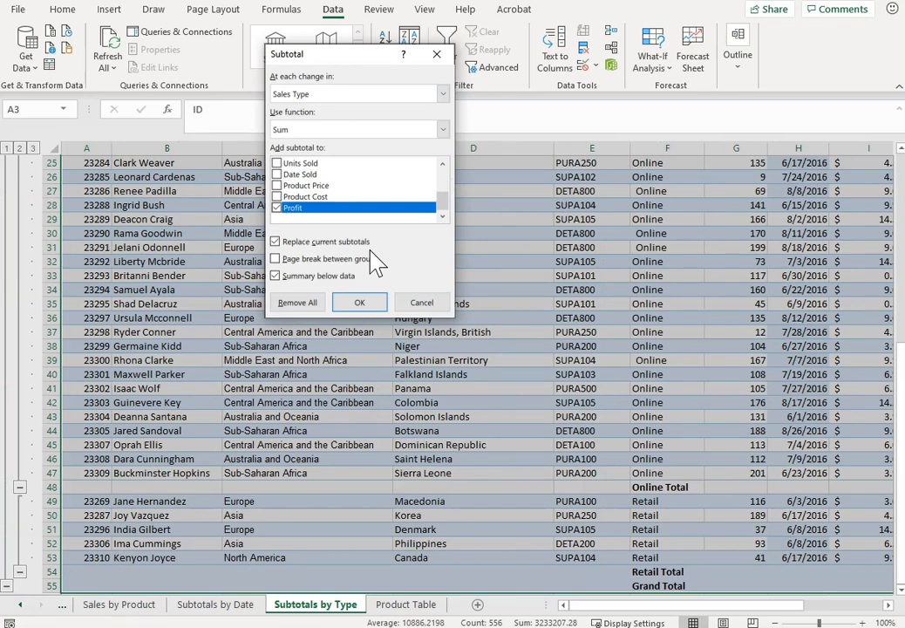
Add a second subtotal averaging Profit at each change in Sales Type, without replacing the current subtotals.
click(297, 129)
click(321, 174)
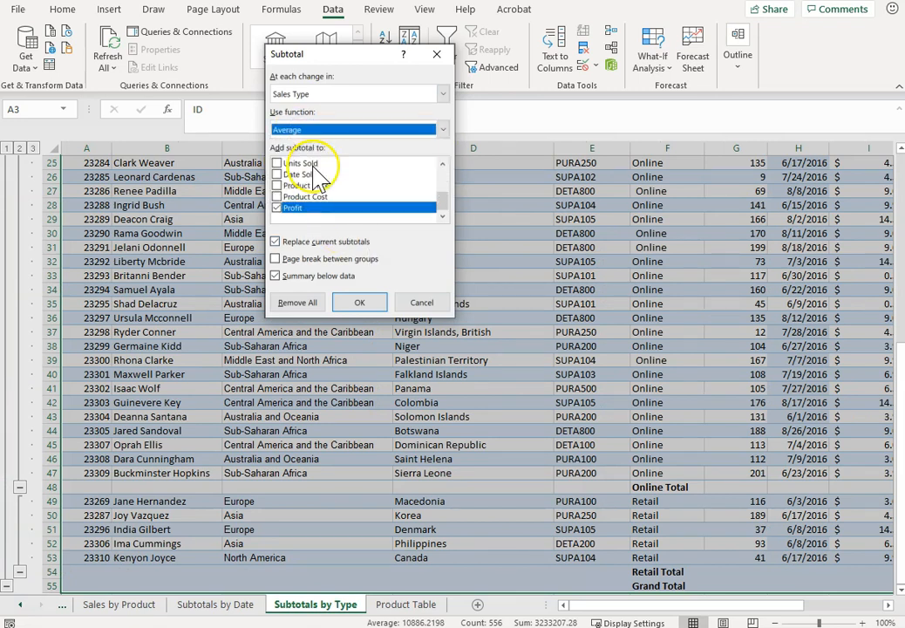
click(278, 243)
click(360, 301)
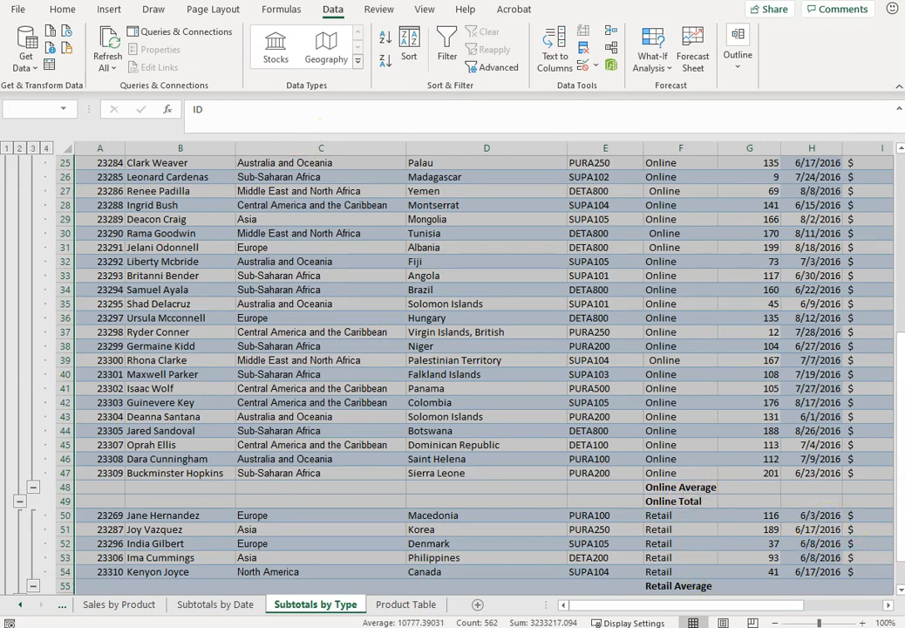
Collapse the Subtotals by Type outline to level 3, showing only the averages and totals with their Profit values.
scroll(20, 148, up, 8)
click(19, 148)
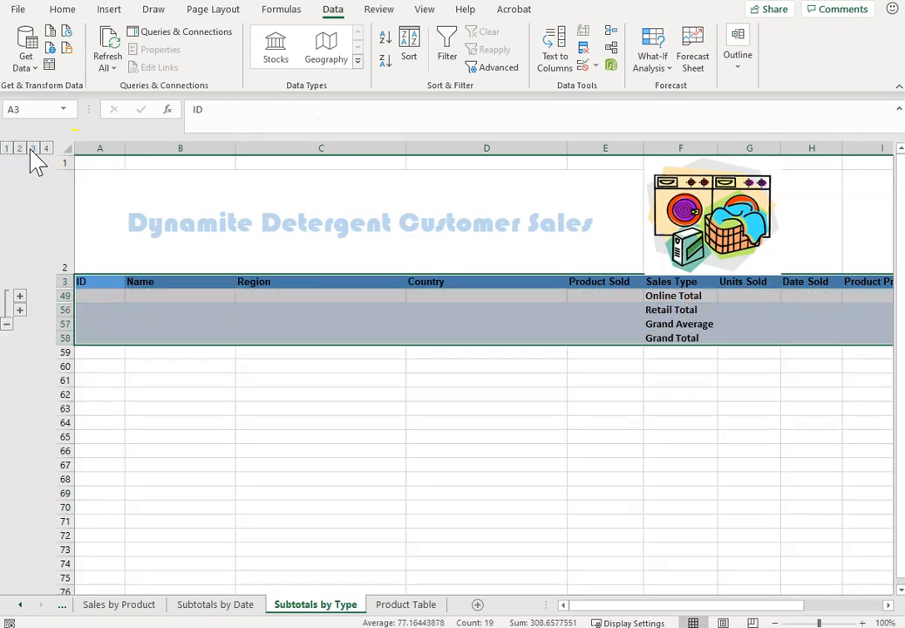
click(33, 149)
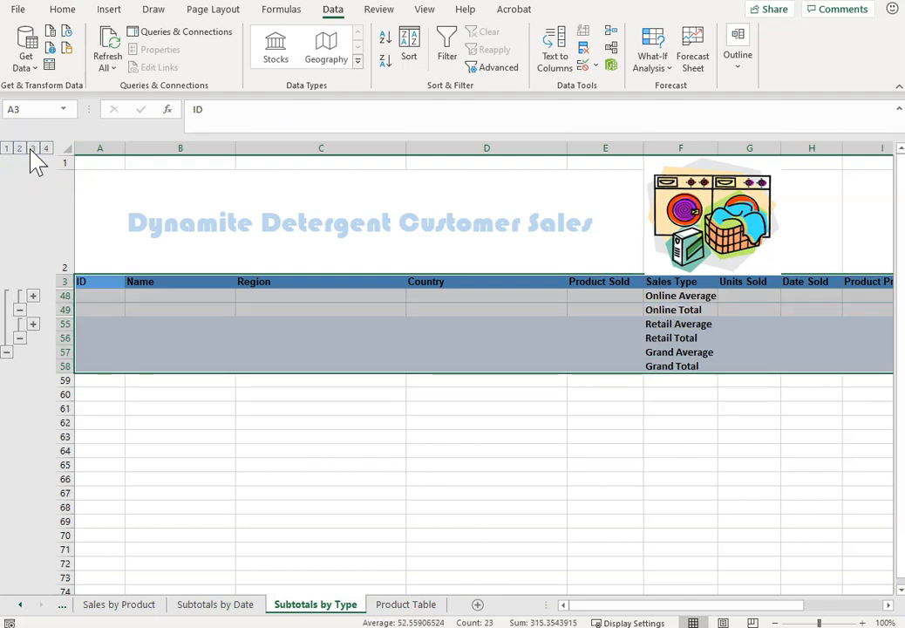
drag(665, 607, 773, 594)
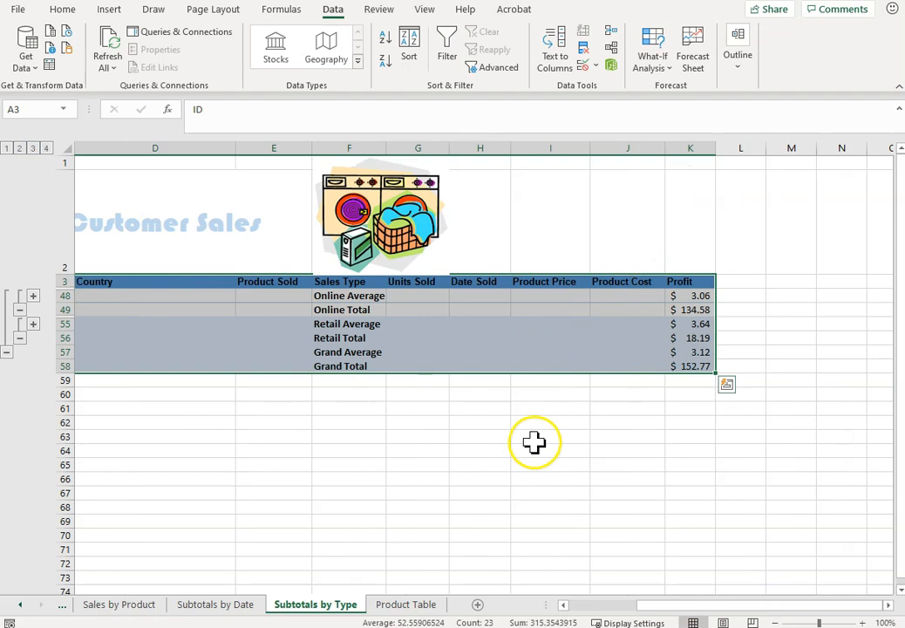
Add a custom footer to the Subtotals by Type sheet with the sheet name in the center section.
click(220, 11)
click(365, 87)
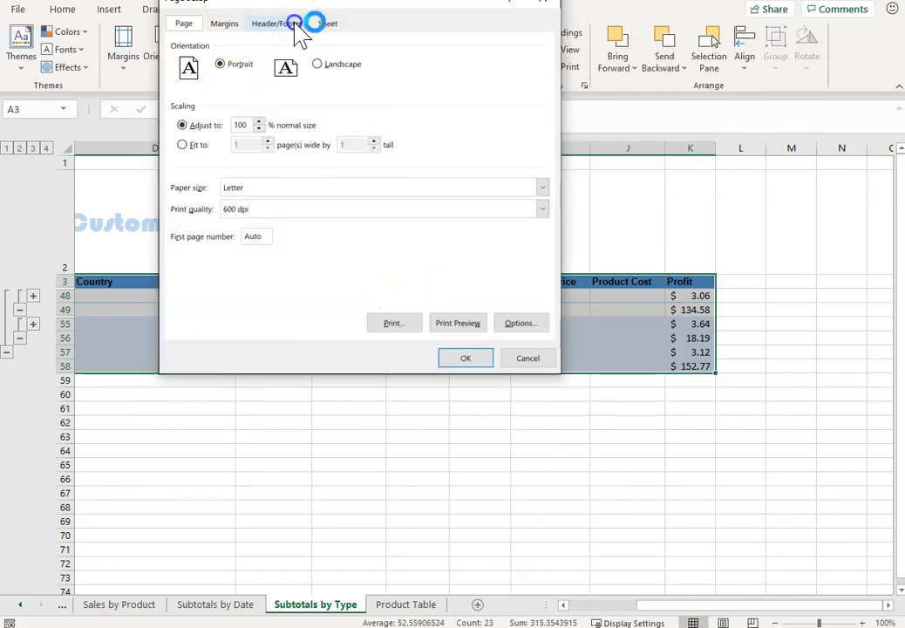
click(287, 24)
click(411, 138)
click(366, 244)
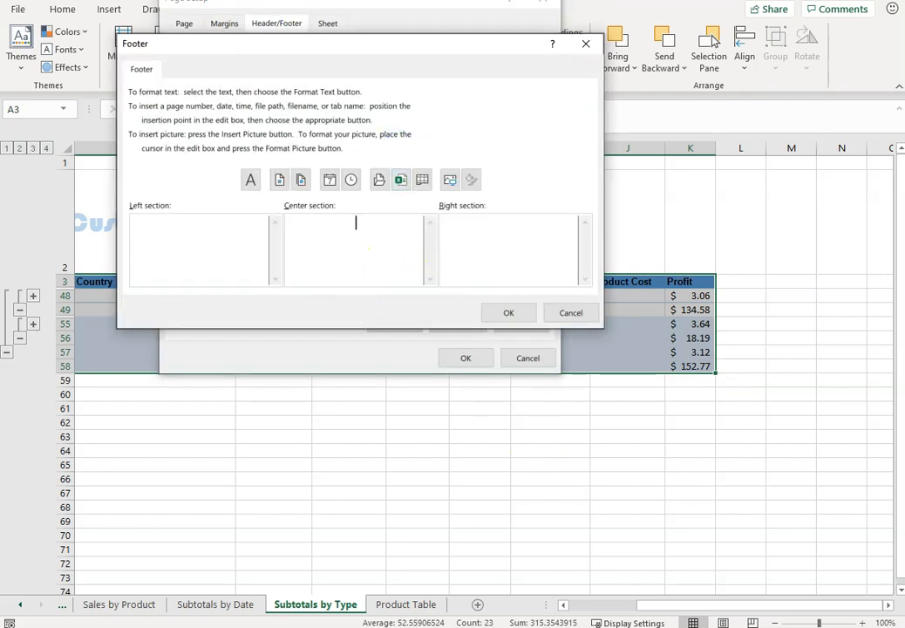
click(423, 183)
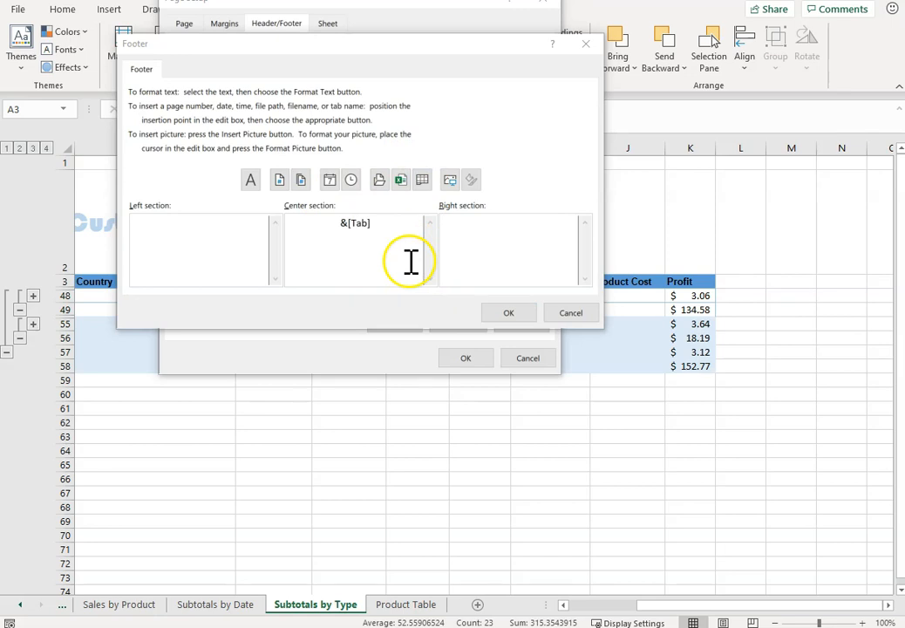
click(505, 316)
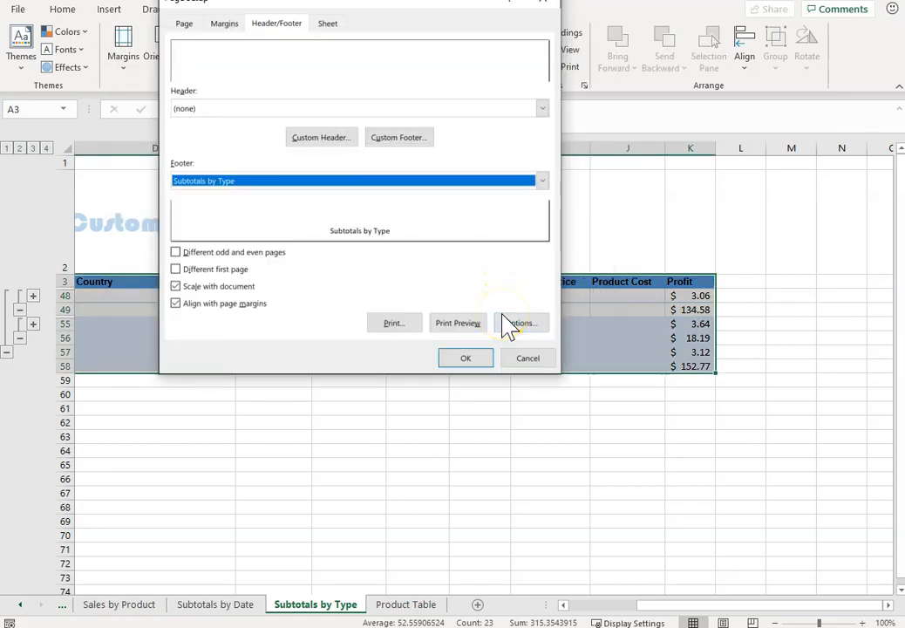
click(463, 357)
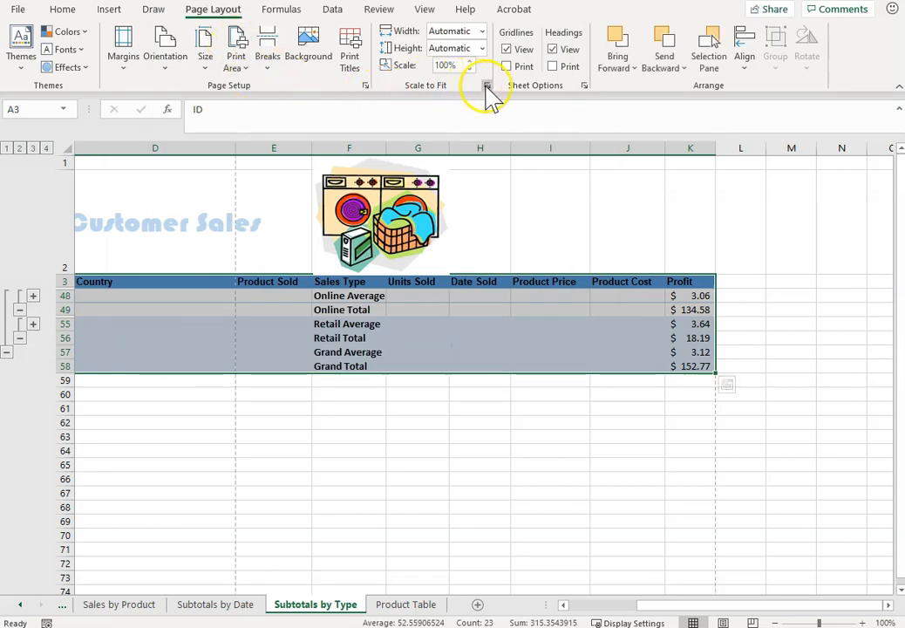
Scale the Subtotals by Type sheet to fit 1 page wide by 1 tall and center it horizontally and vertically on the page.
click(486, 86)
click(183, 144)
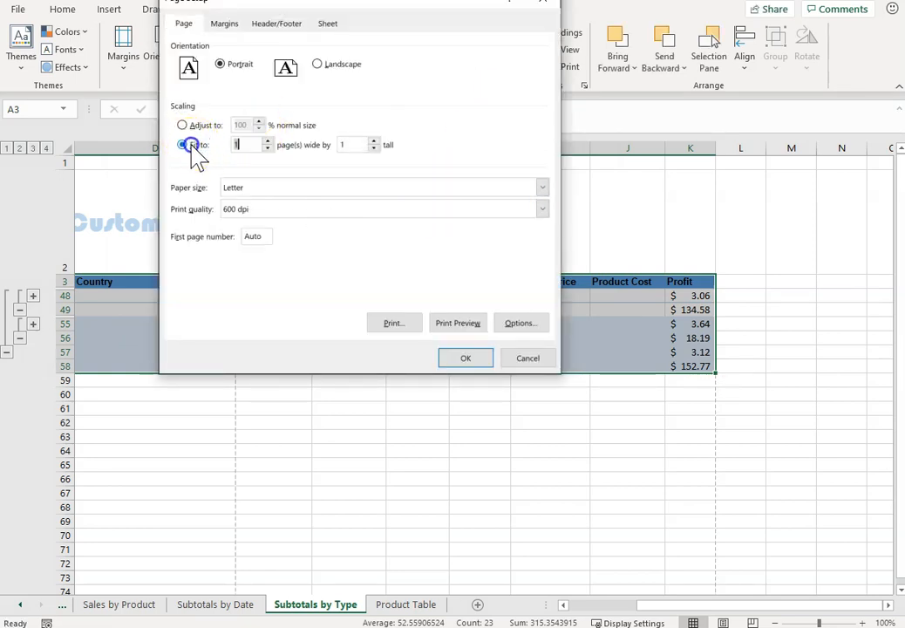
click(225, 25)
click(183, 263)
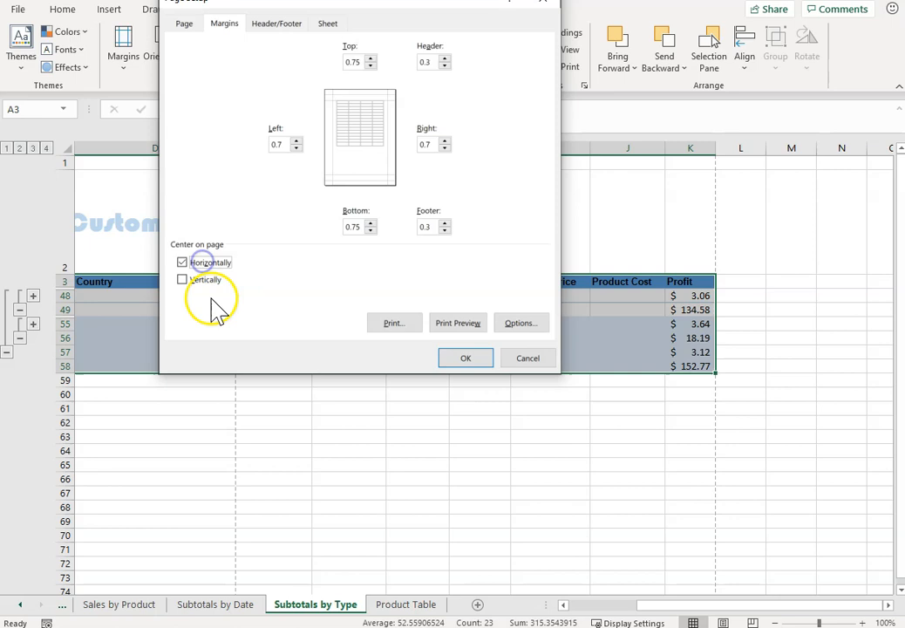
click(192, 280)
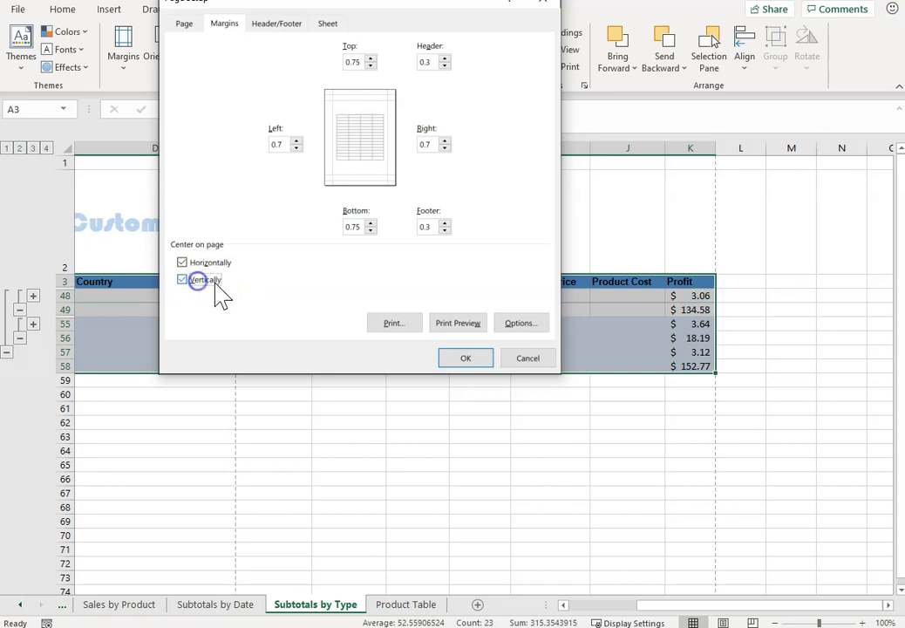
click(469, 359)
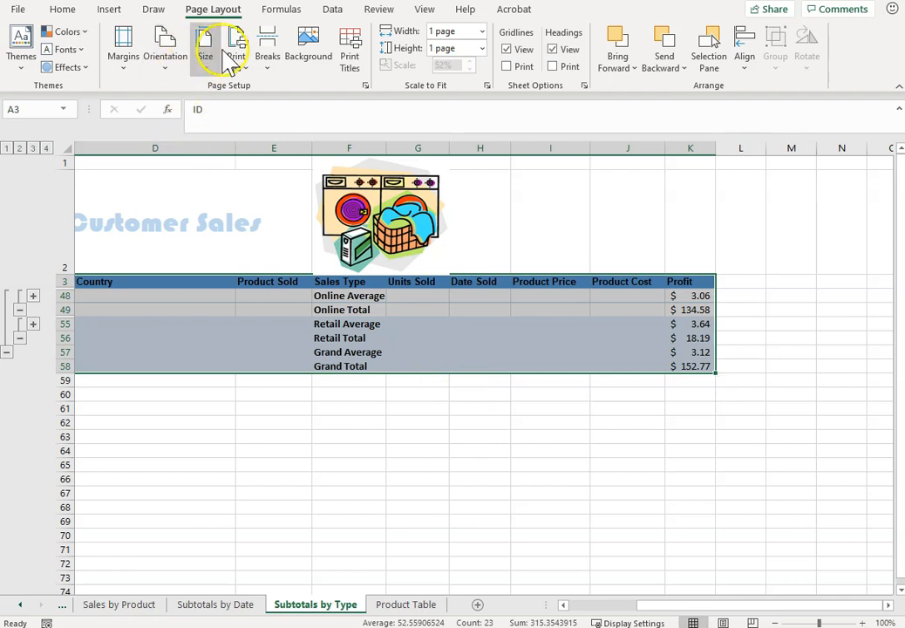
Set the Subtotals by Type sheet to landscape orientation and open its print preview.
click(166, 43)
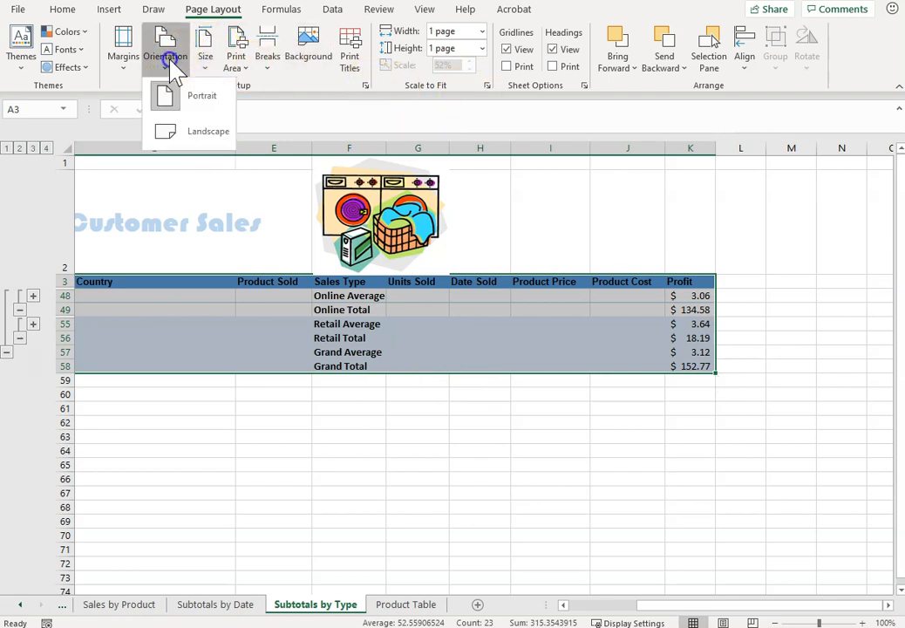
click(195, 134)
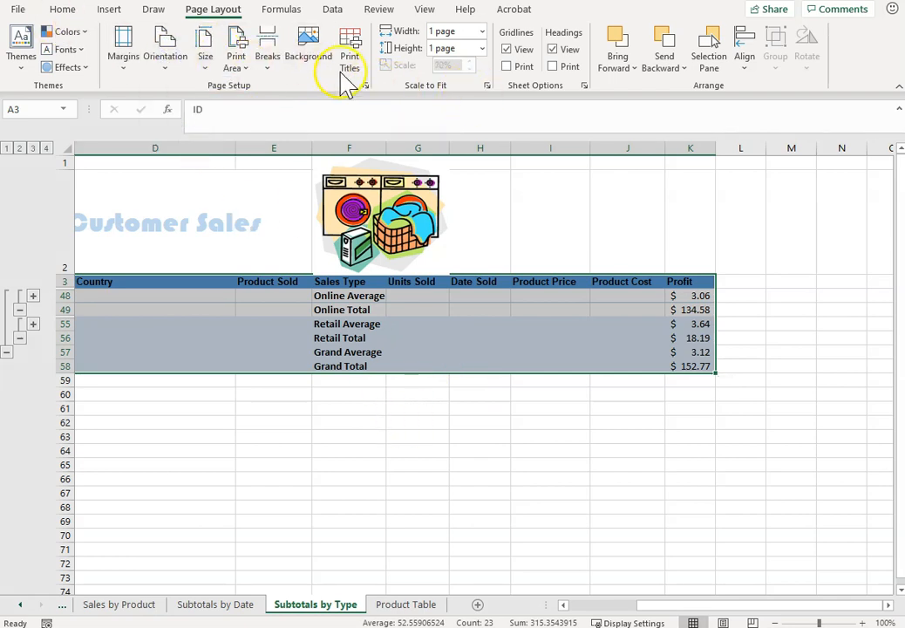
click(485, 87)
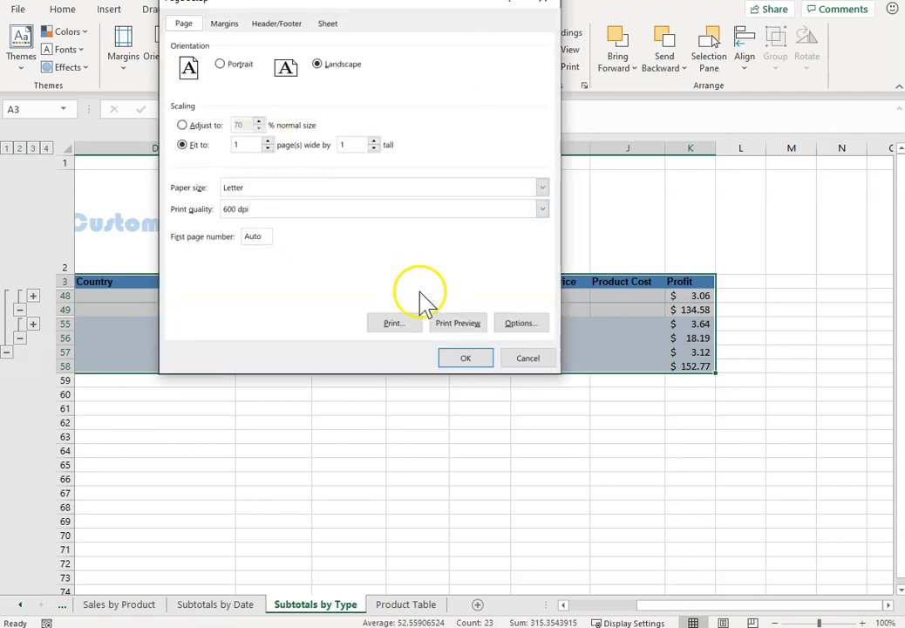
click(454, 321)
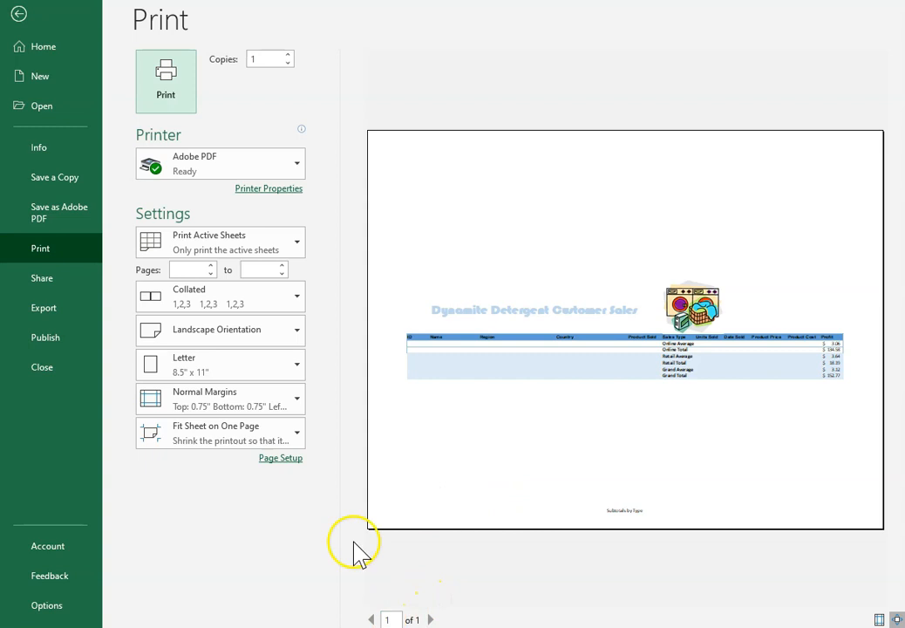
Preview the entire workbook for printing and examine how the titles and column headings appear across the first seven pages.
click(266, 240)
click(258, 318)
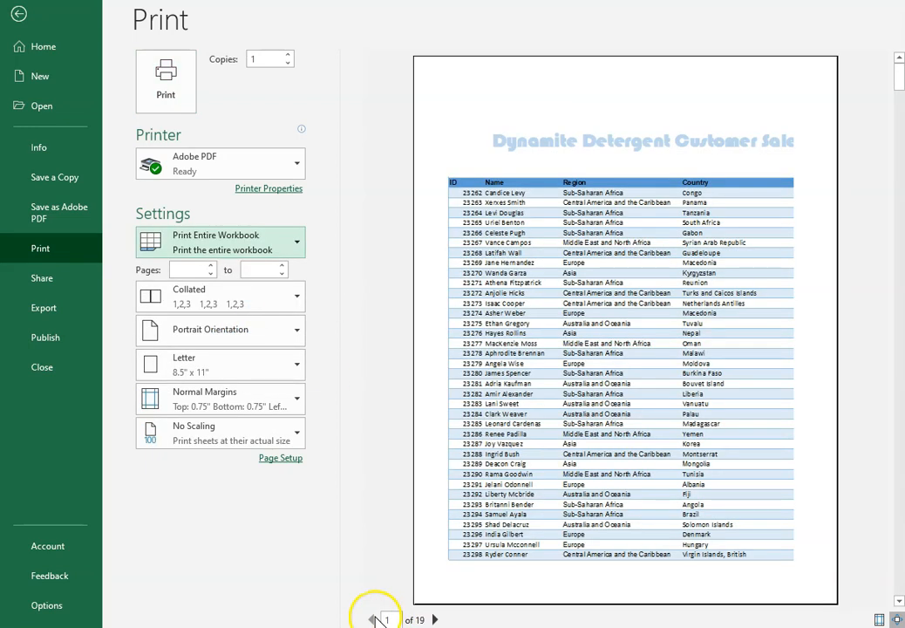
click(432, 619)
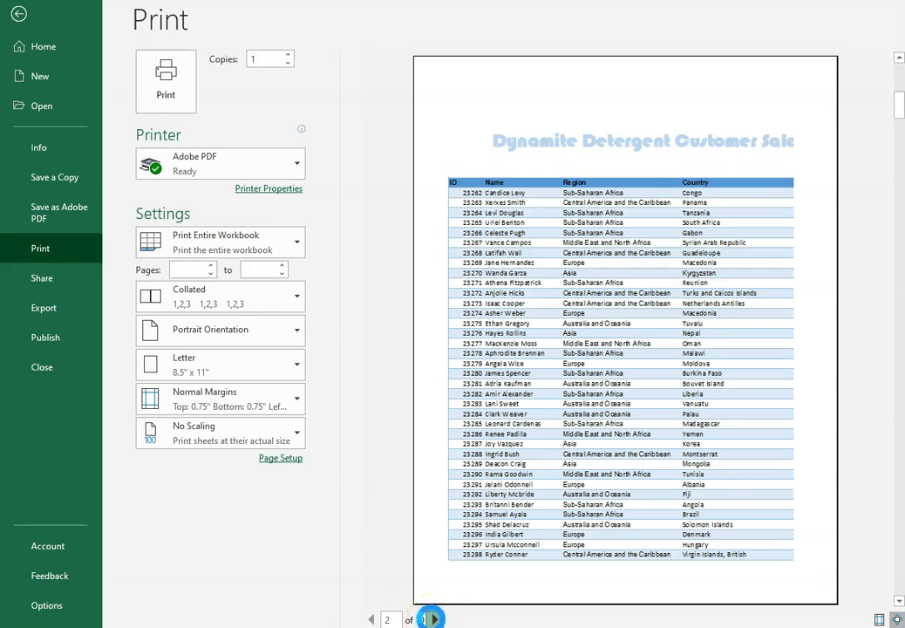
click(433, 619)
click(435, 619)
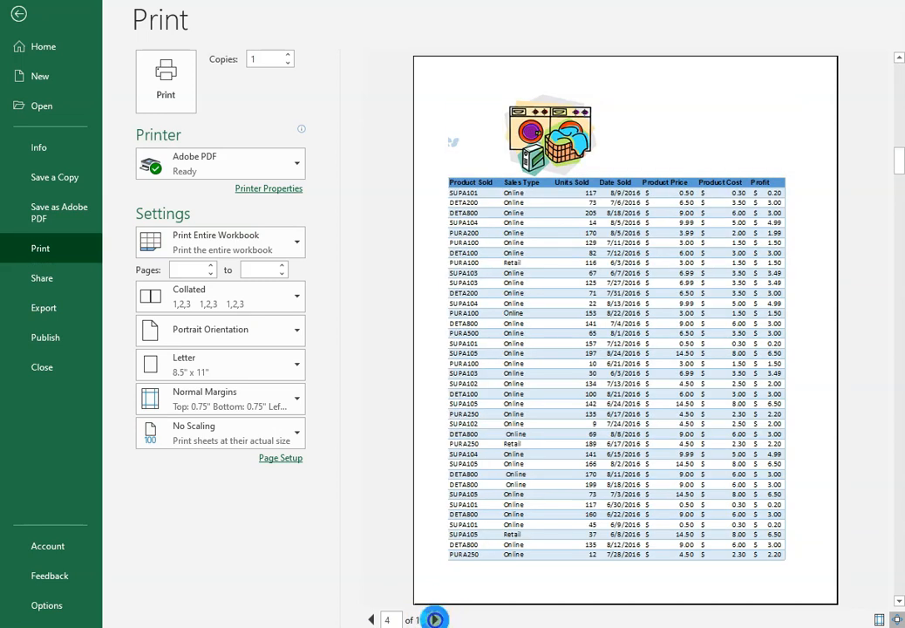
click(435, 619)
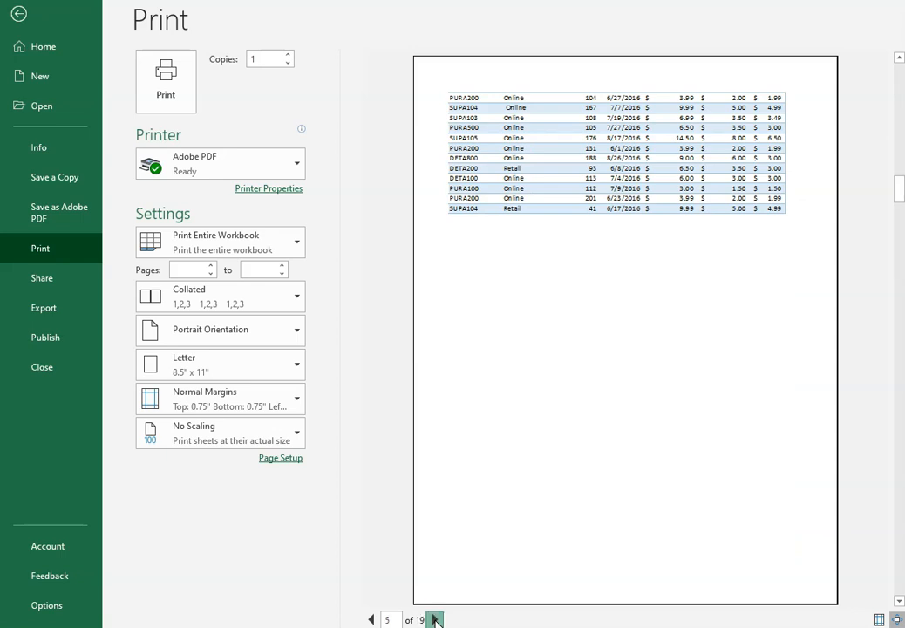
click(435, 619)
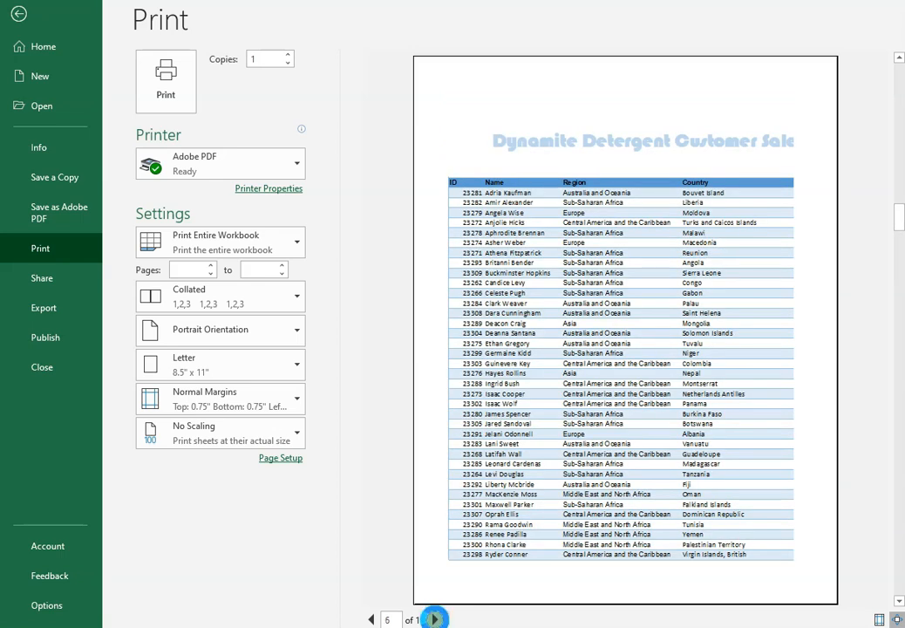
click(435, 619)
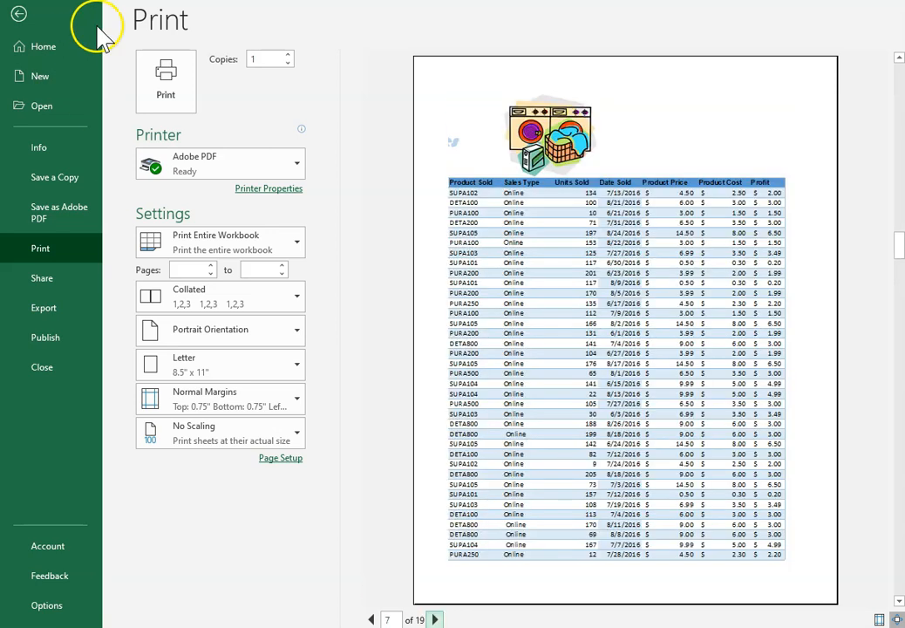
click(20, 14)
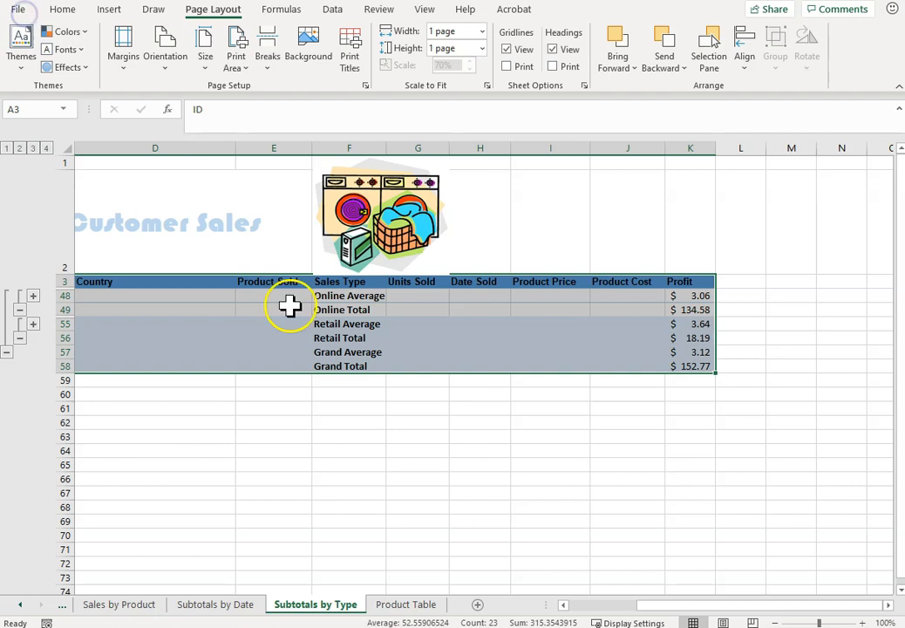
Select all sheets in the workbook and set their page orientation to landscape.
right_click(410, 604)
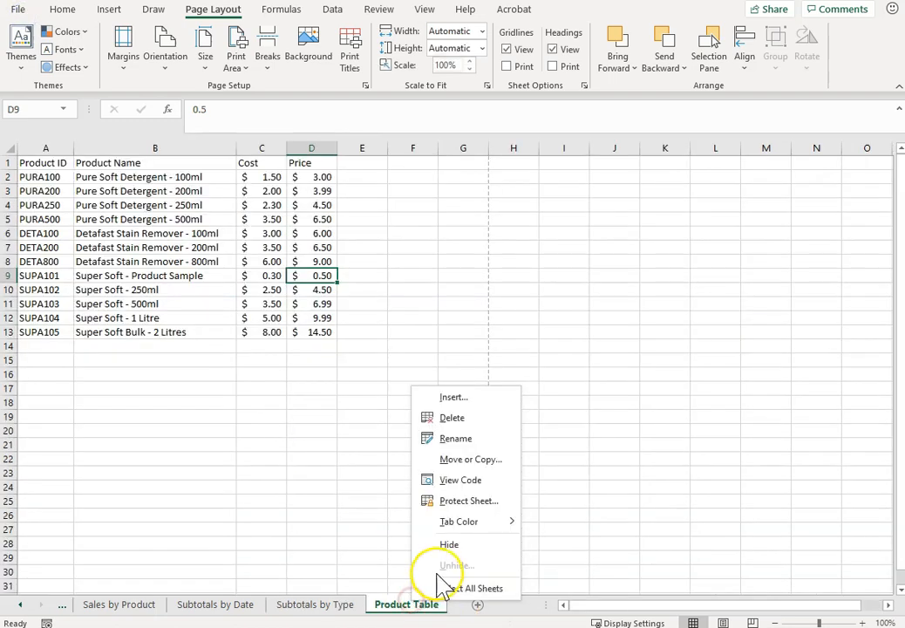
click(439, 587)
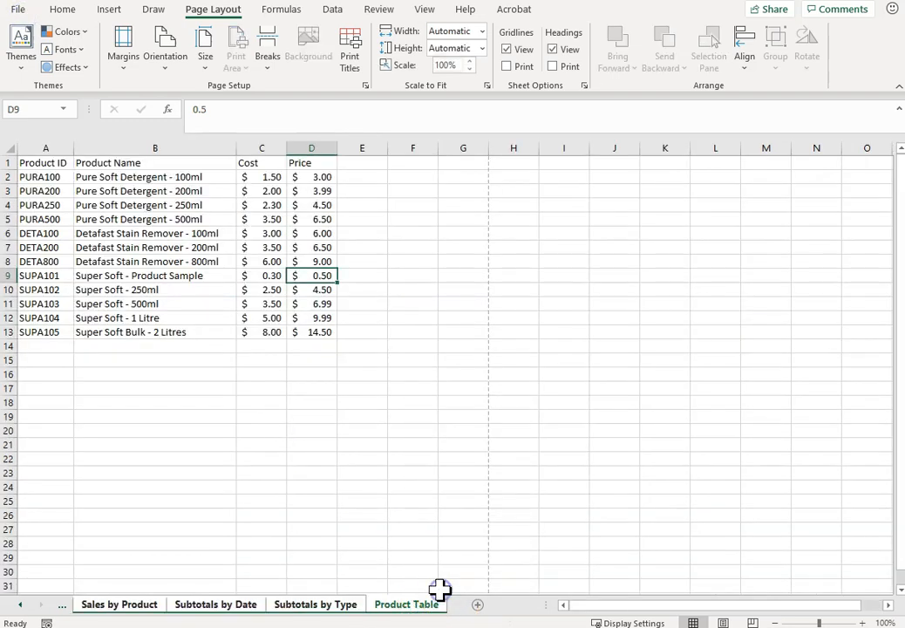
click(172, 61)
click(195, 135)
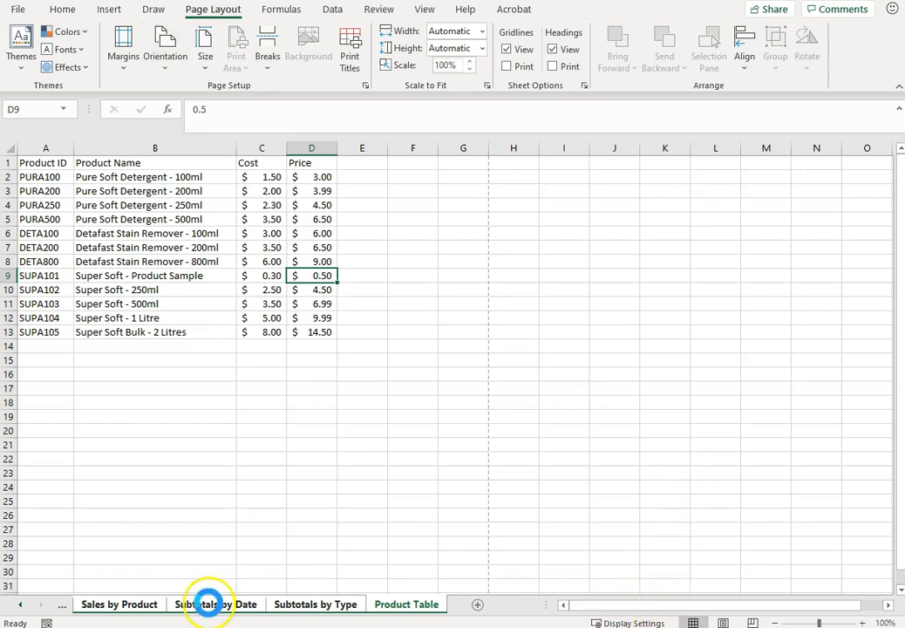
Ungroup the selected sheets, leaving only the Sales sheet active.
click(19, 604)
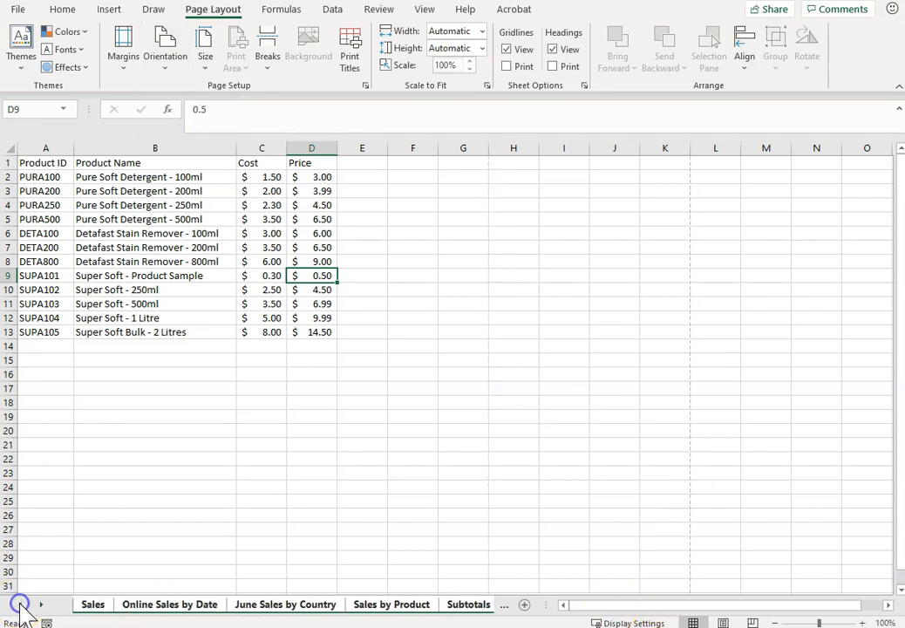
click(92, 609)
right_click(91, 610)
click(427, 421)
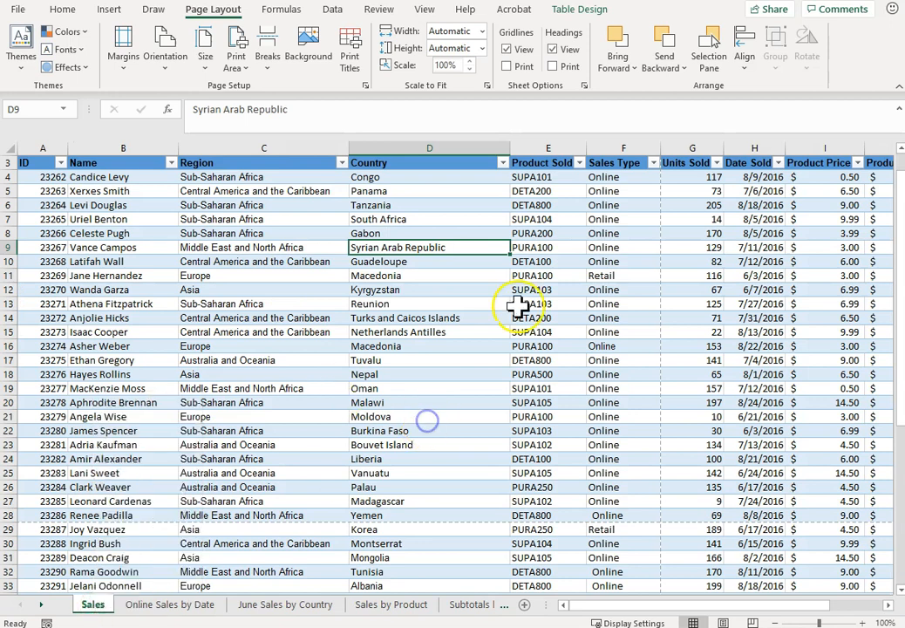
Set rows $1:$3 to repeat at the top of every printed page of the Sales sheet.
drag(900, 300, 904, 217)
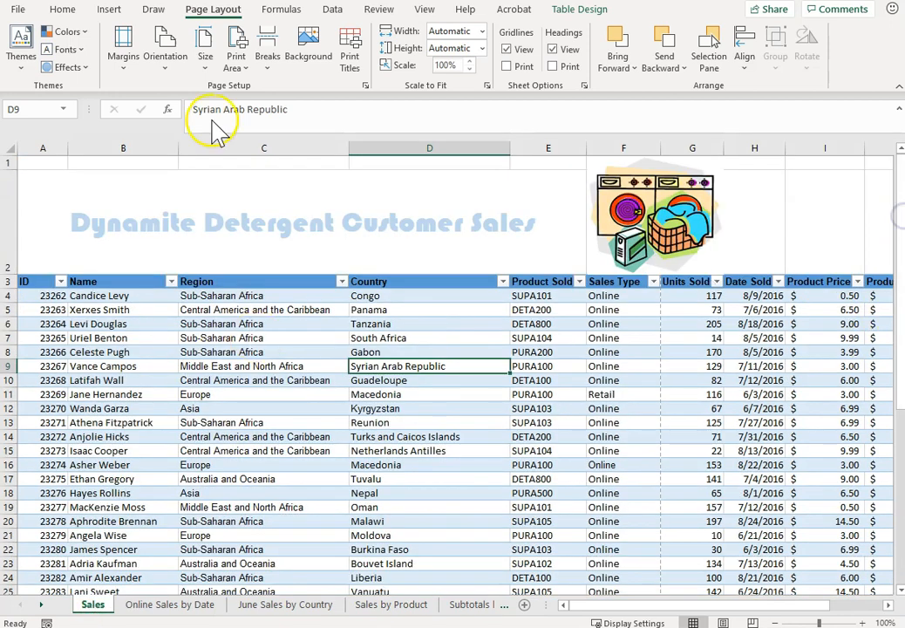
click(350, 53)
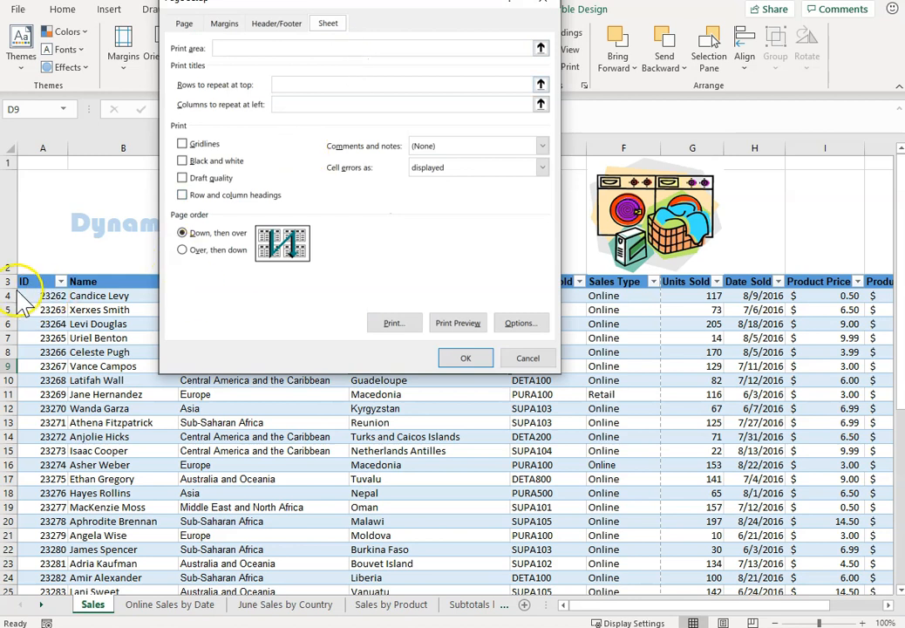
click(287, 85)
drag(12, 277, 11, 157)
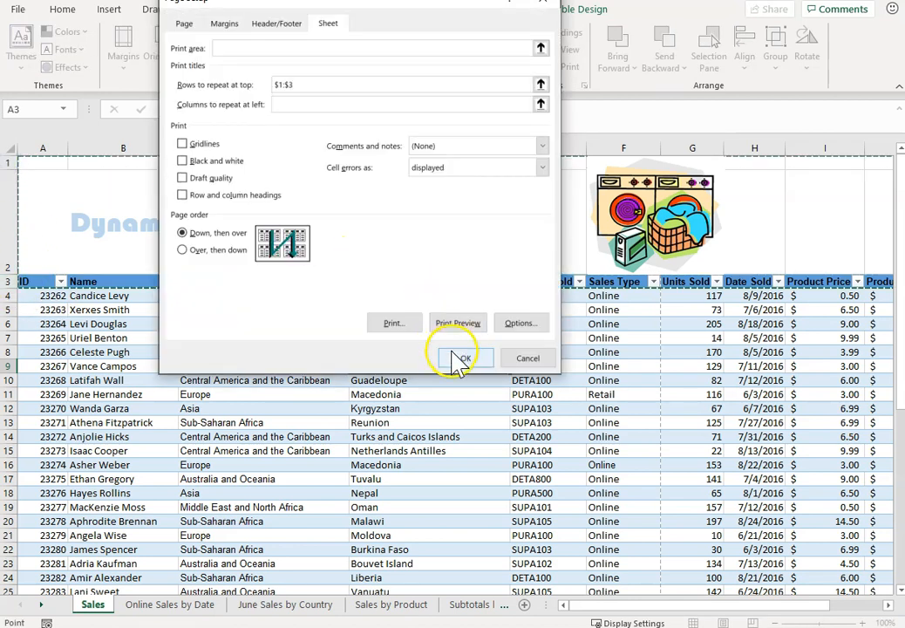
click(463, 358)
Set row $3:$3 as the print title row repeated at the top of the Online Sales by Date sheet.
click(197, 605)
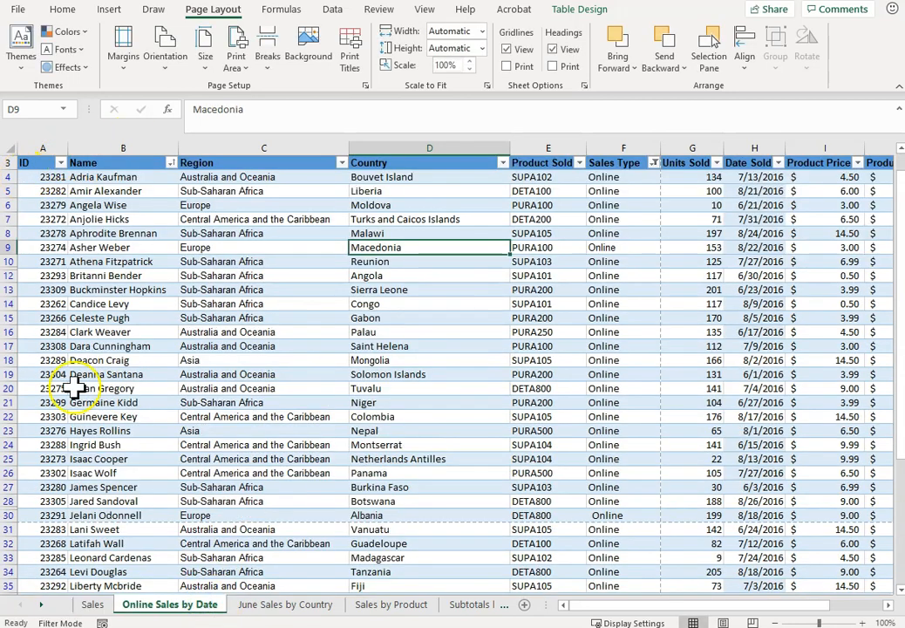
scroll(889, 211, up, 1)
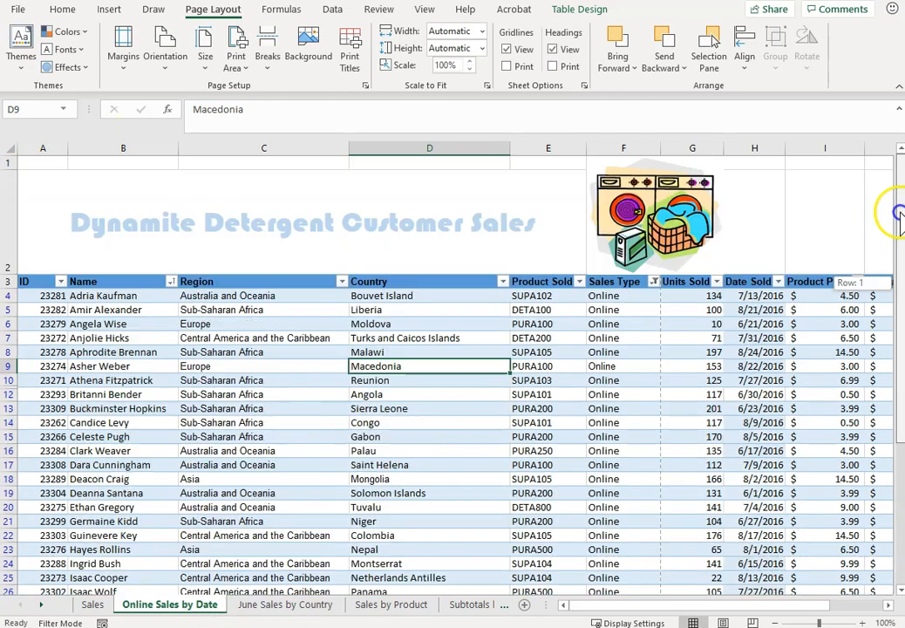
click(350, 52)
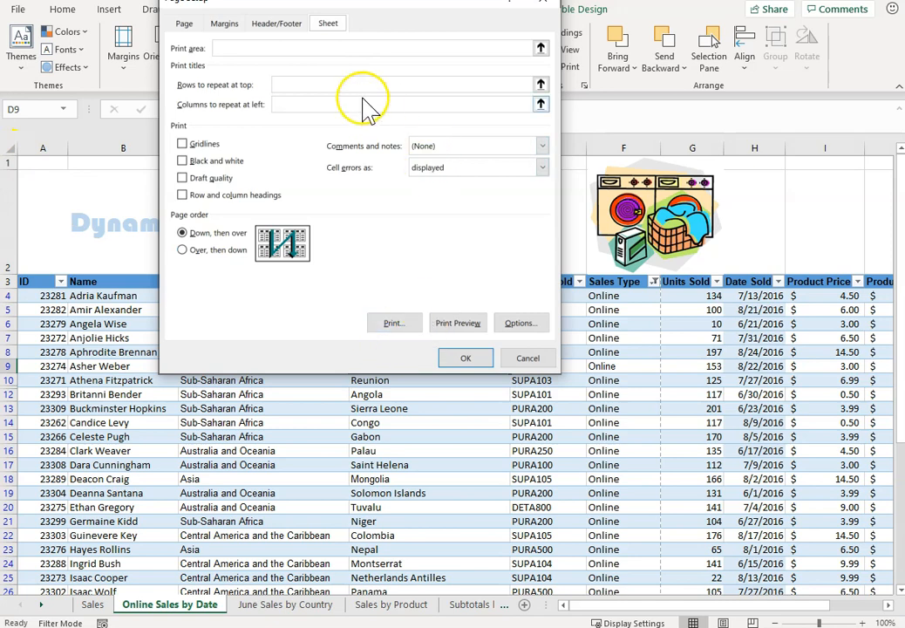
click(324, 84)
click(14, 281)
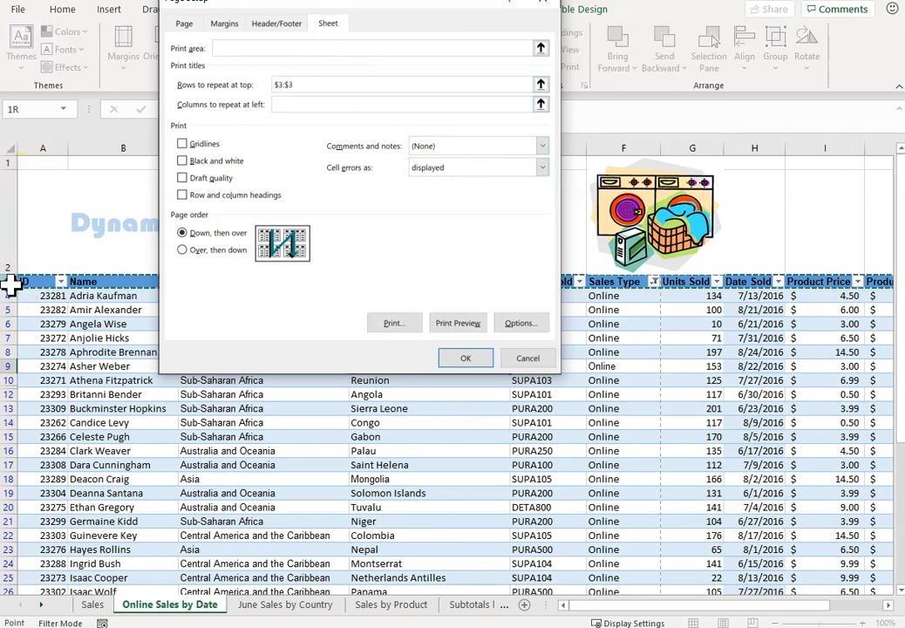
click(466, 358)
Set rows $1:$3 to repeat at the top of every printed page of the Subtotals by Date sheet.
click(255, 604)
scroll(229, 224, up, 1)
click(476, 604)
drag(893, 363, 894, 251)
click(358, 65)
click(293, 85)
drag(52, 164, 51, 281)
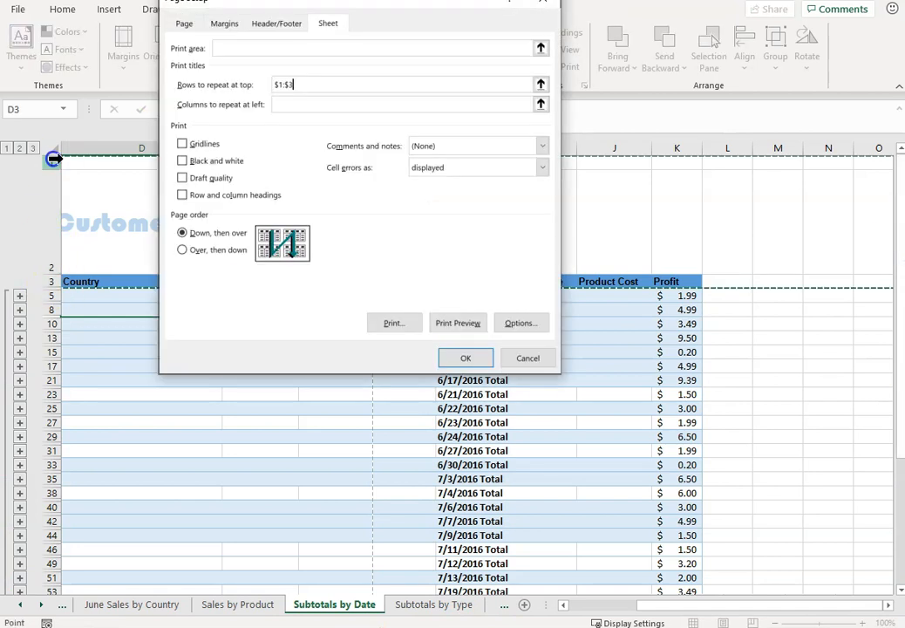
click(467, 357)
Open the Subtotals by Type sheet.
click(433, 604)
click(564, 604)
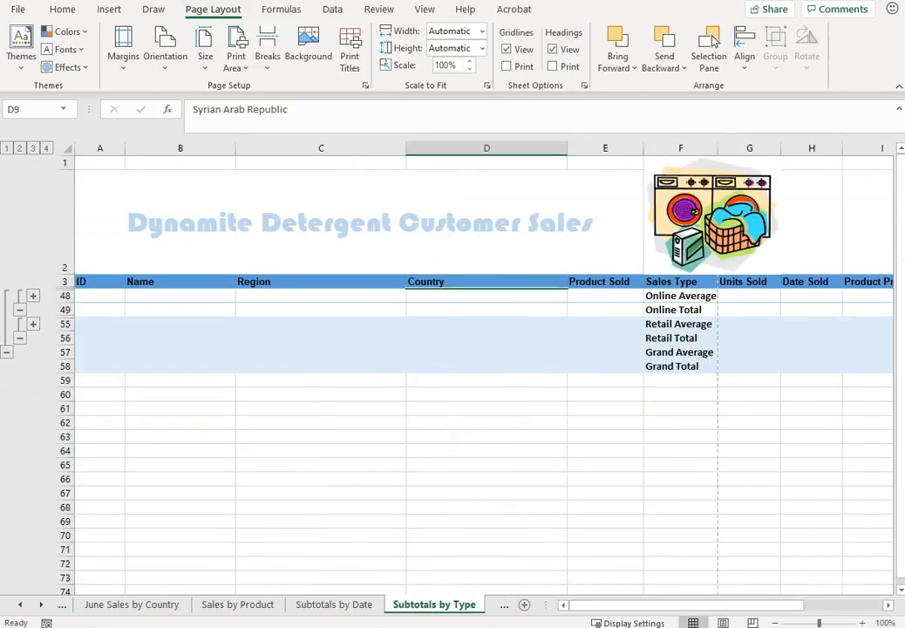